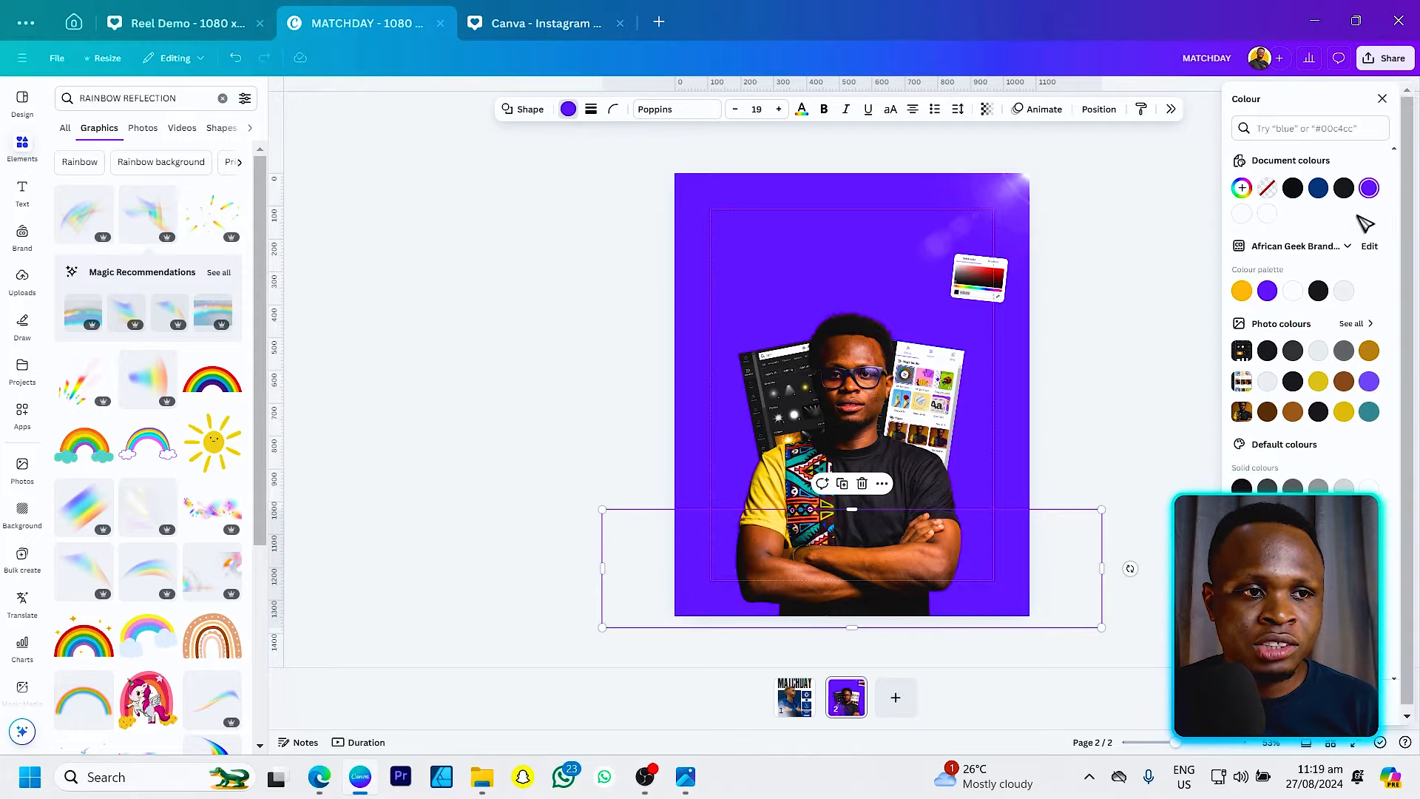
Recolour the floor rectangle behind the man to the darker purple #4B1CB8.
left_click(1242, 189)
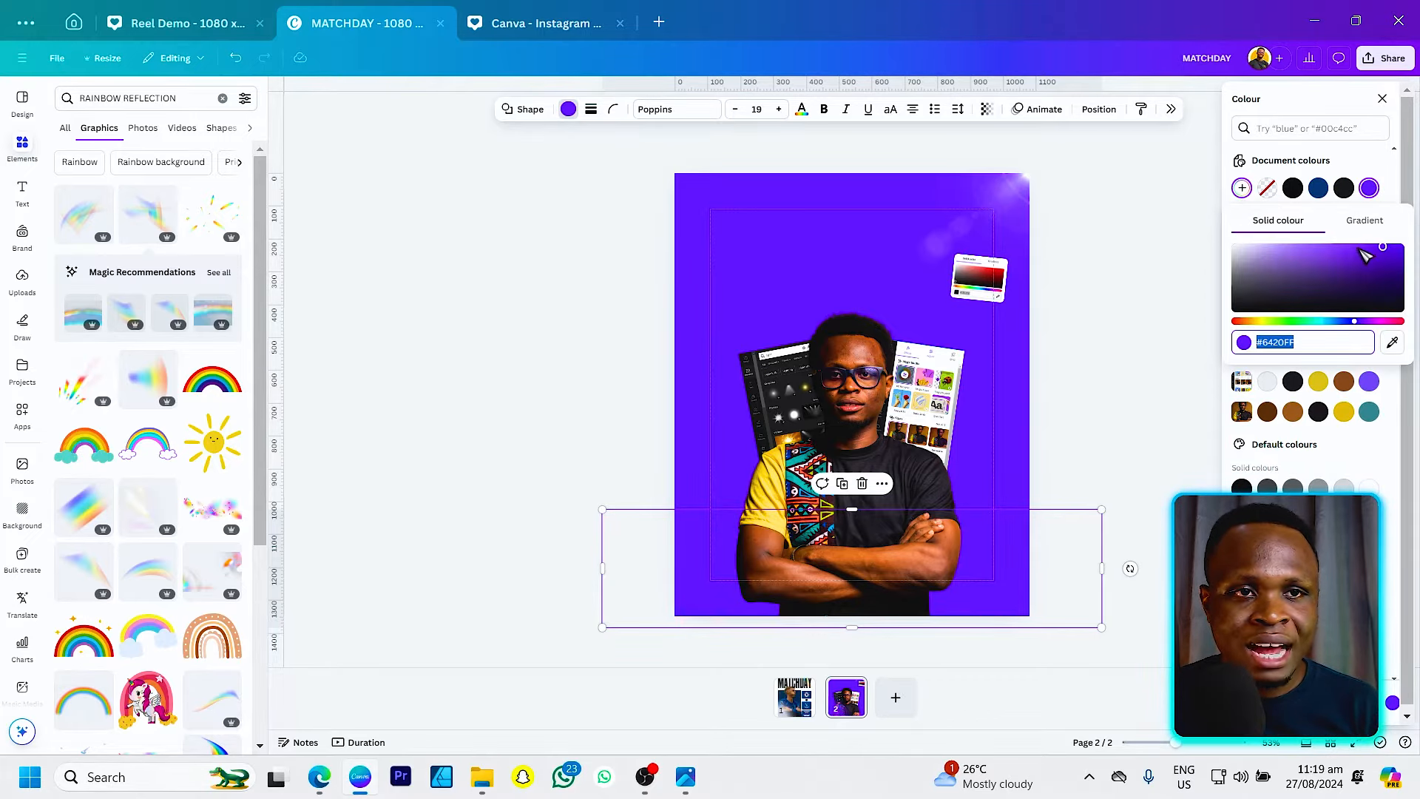
left_click_drag(1383, 249, 1379, 261)
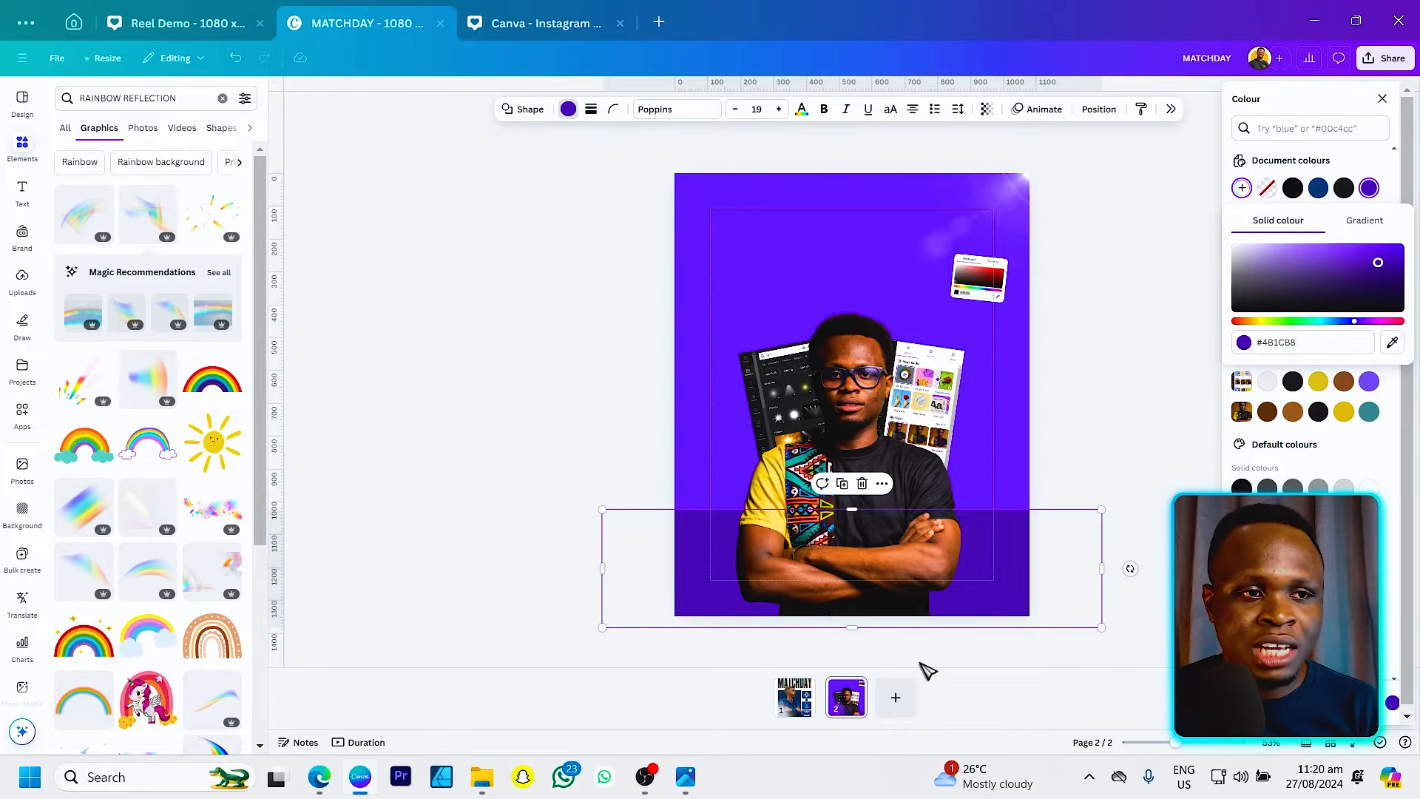
Add a third page and copy the dark purple floor rectangle from page 2 onto its lower part.
left_click(896, 699)
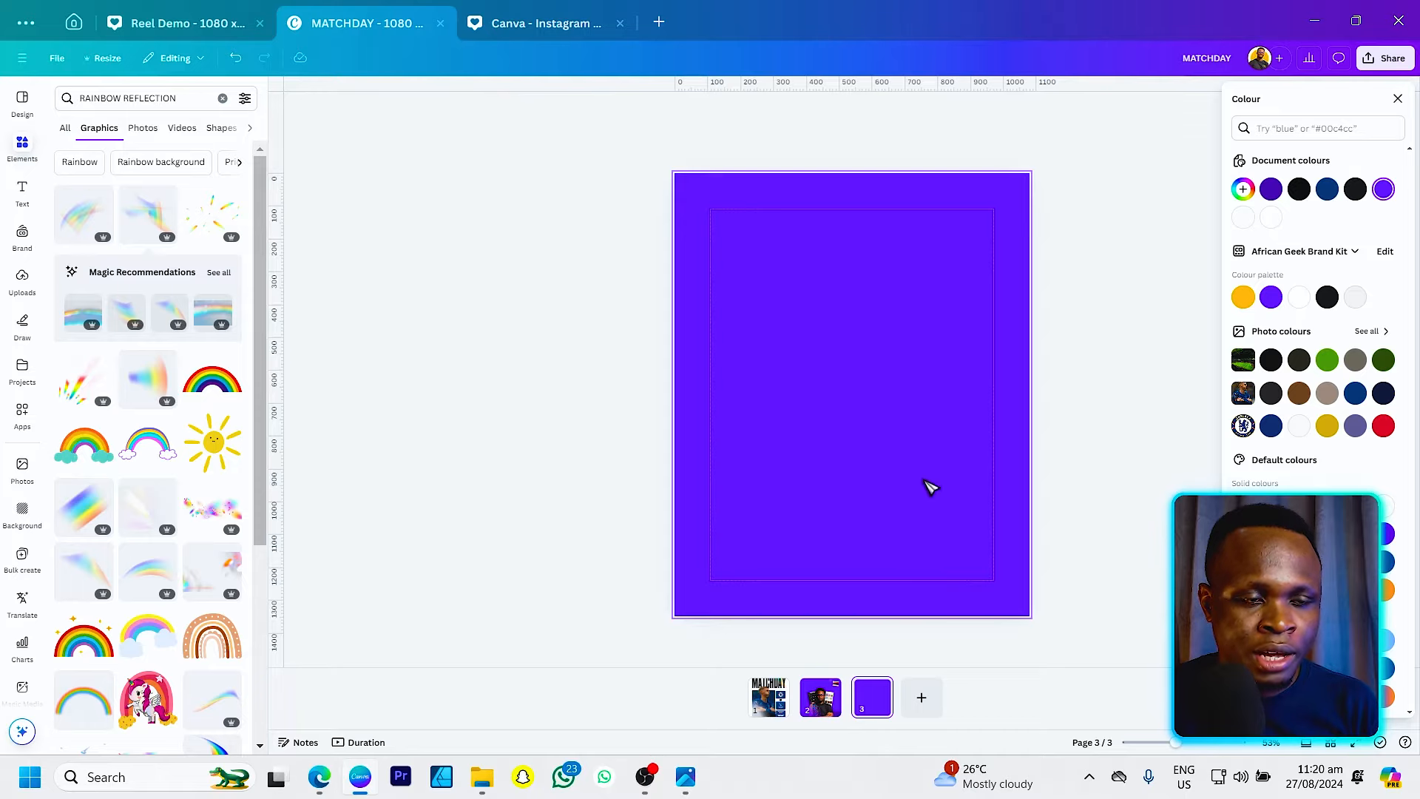
left_click(822, 695)
left_click(1004, 593)
key("ctrl+c")
left_click(862, 695)
key("ctrl+v")
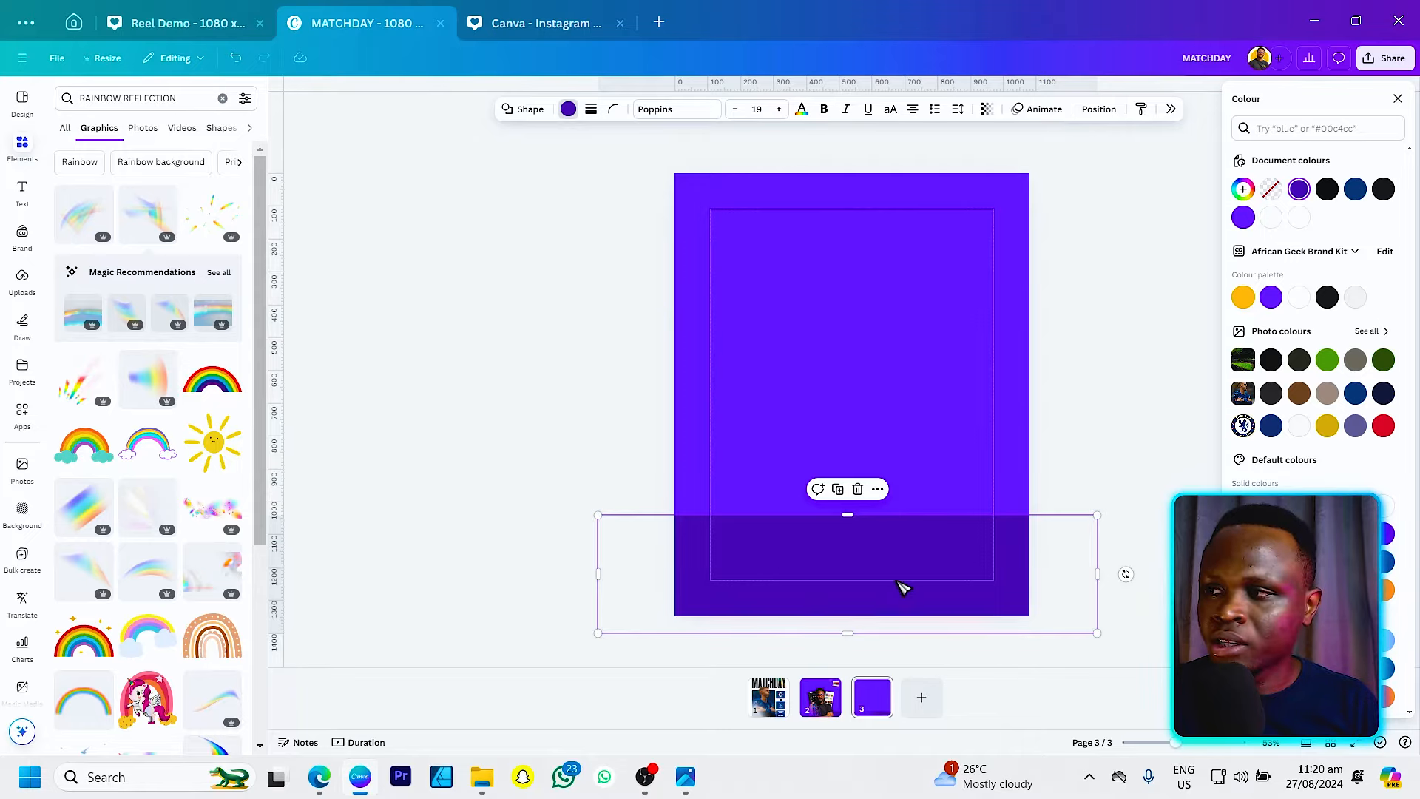
left_click(969, 455)
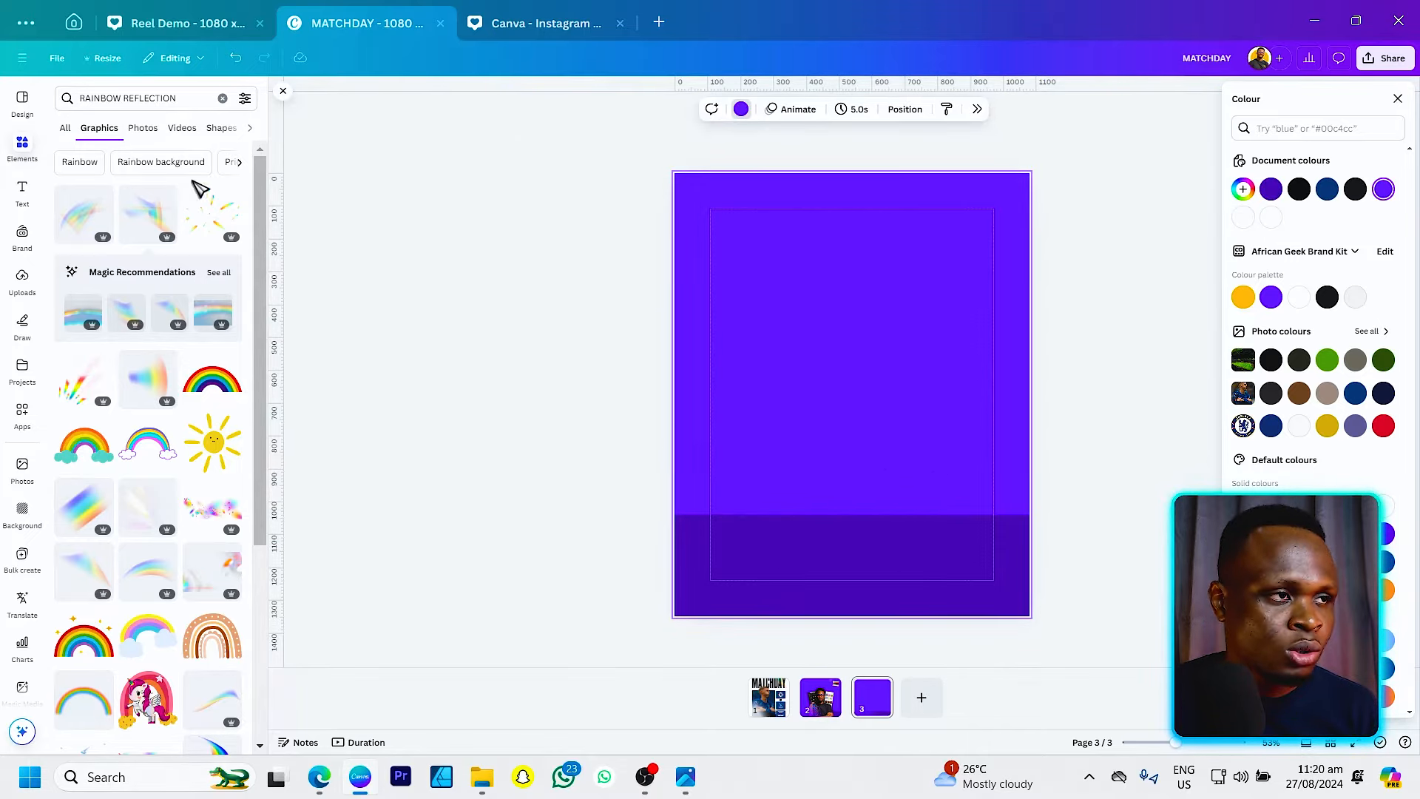
Search the photos for "laptop" and place the front-facing laptop with a dark screen on page 3, standing on the dark purple floor.
left_click(118, 102)
type("re")
key("BackSpace")
key("BackSpace")
type("lapt")
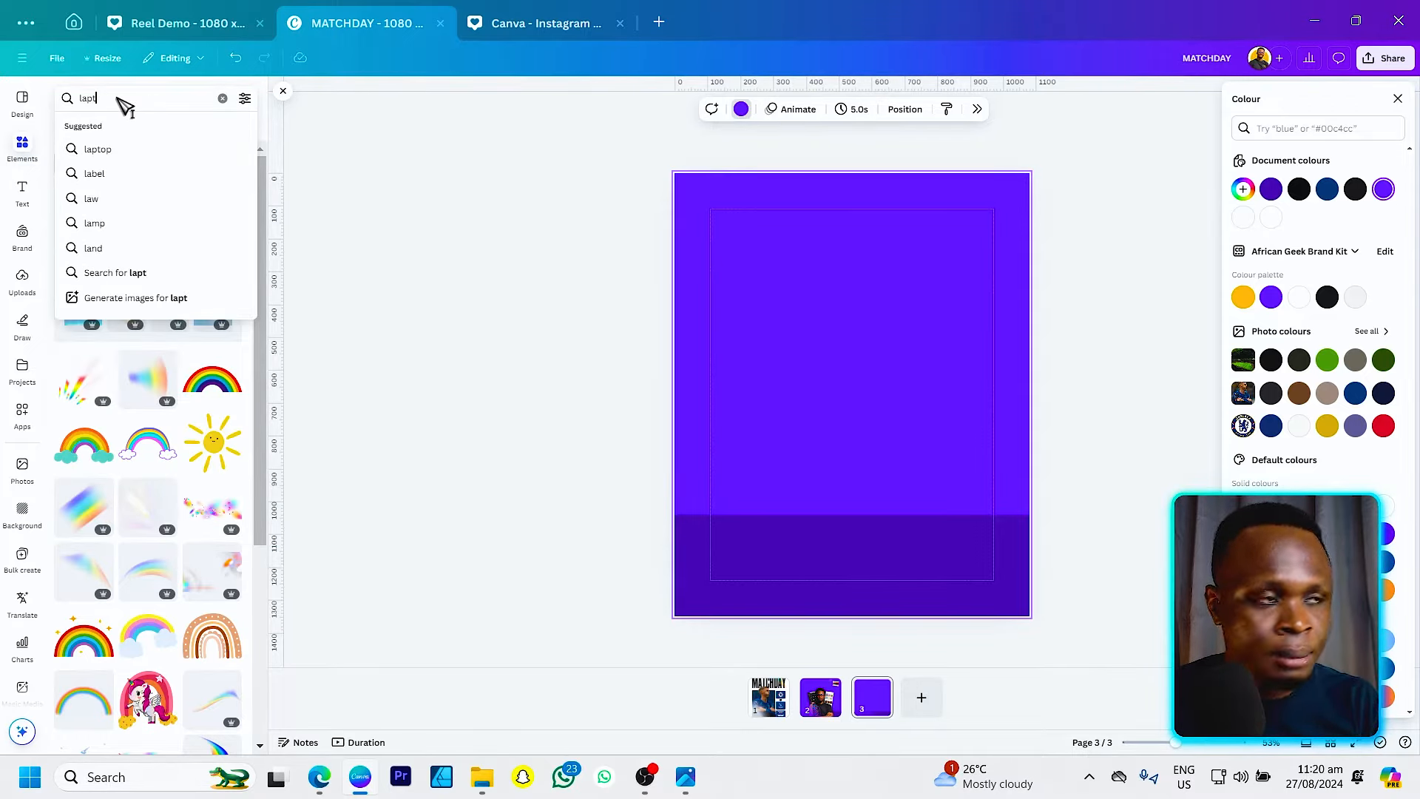
type("op")
key("Return")
left_click(145, 128)
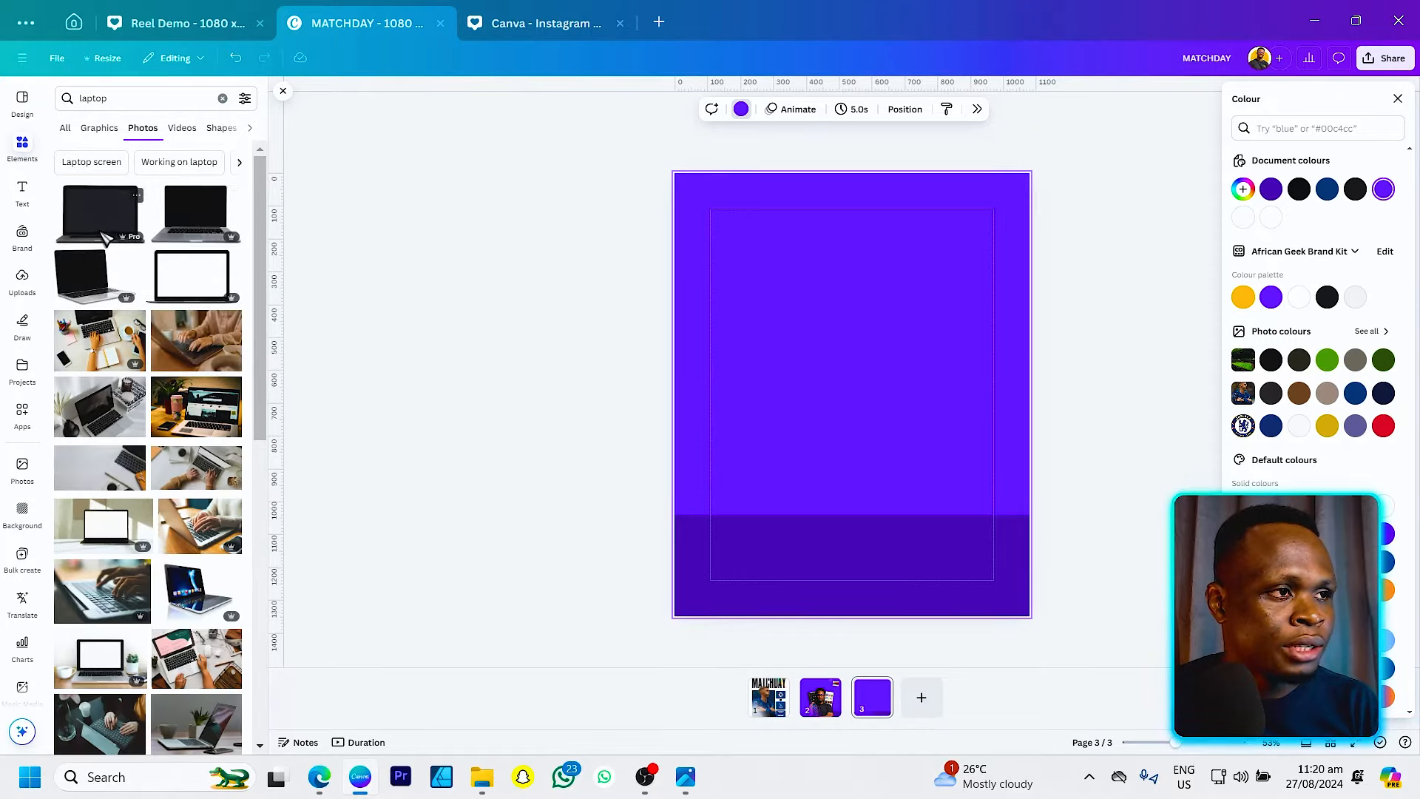
left_click(104, 237)
left_click_drag(814, 364, 850, 444)
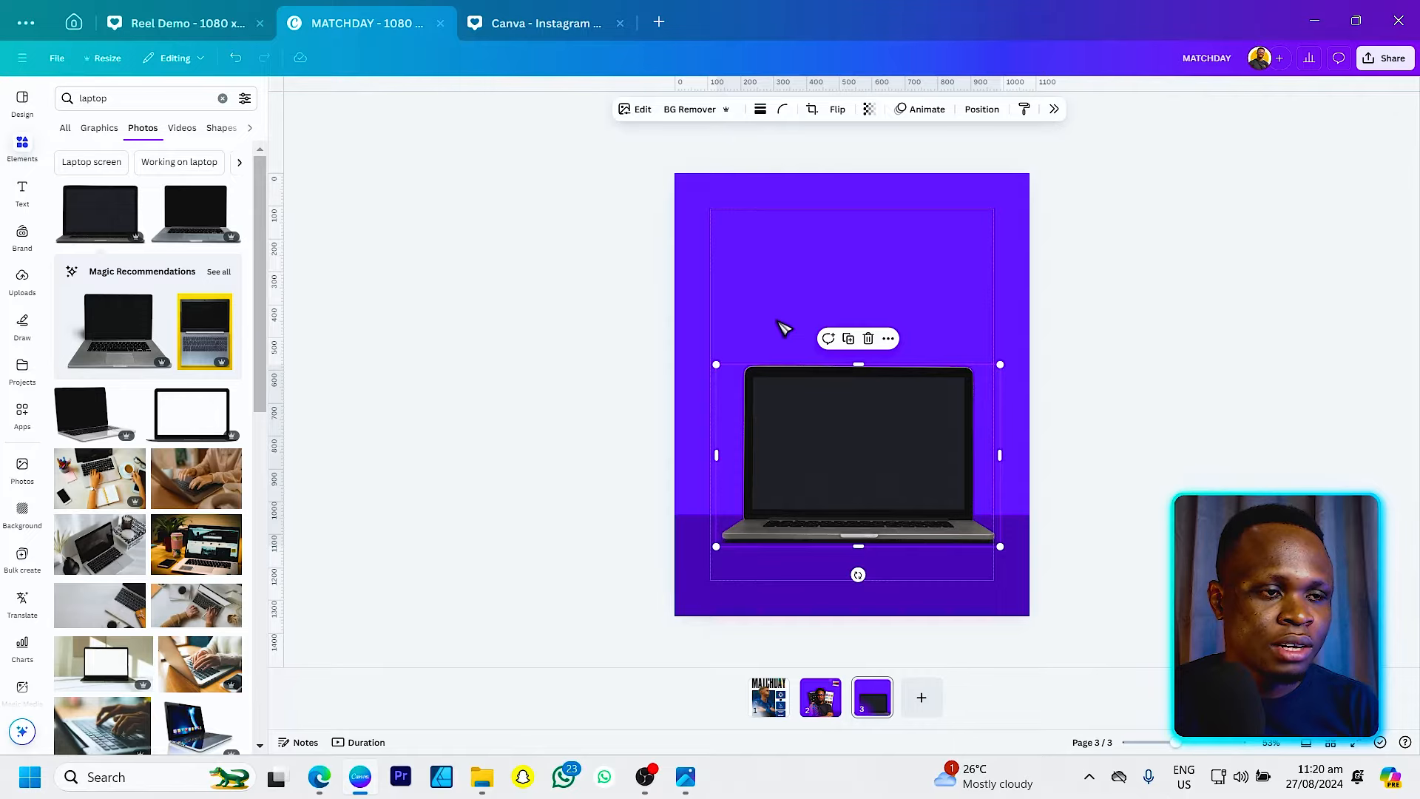
left_click(784, 328)
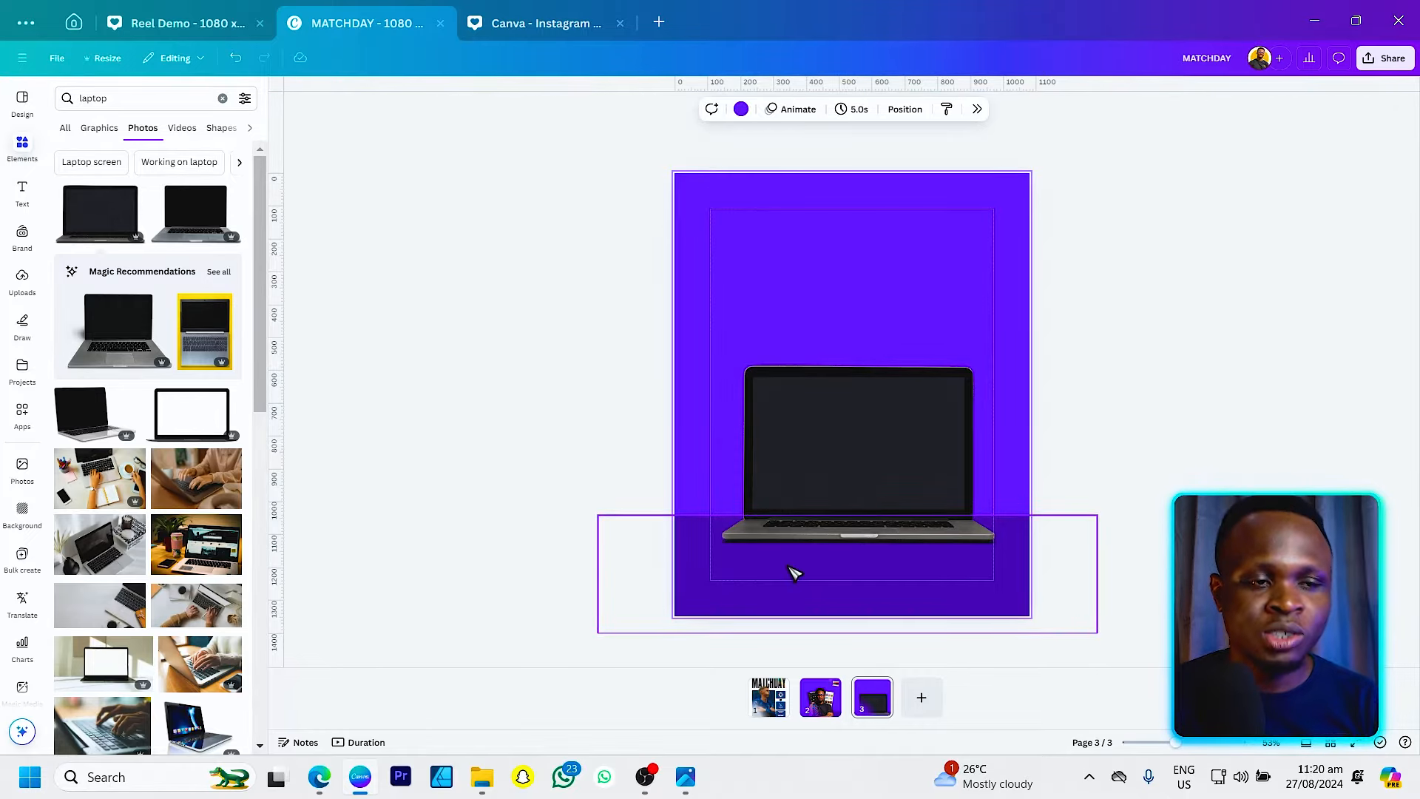
left_click_drag(698, 535, 254, 330)
key("ctrl+z")
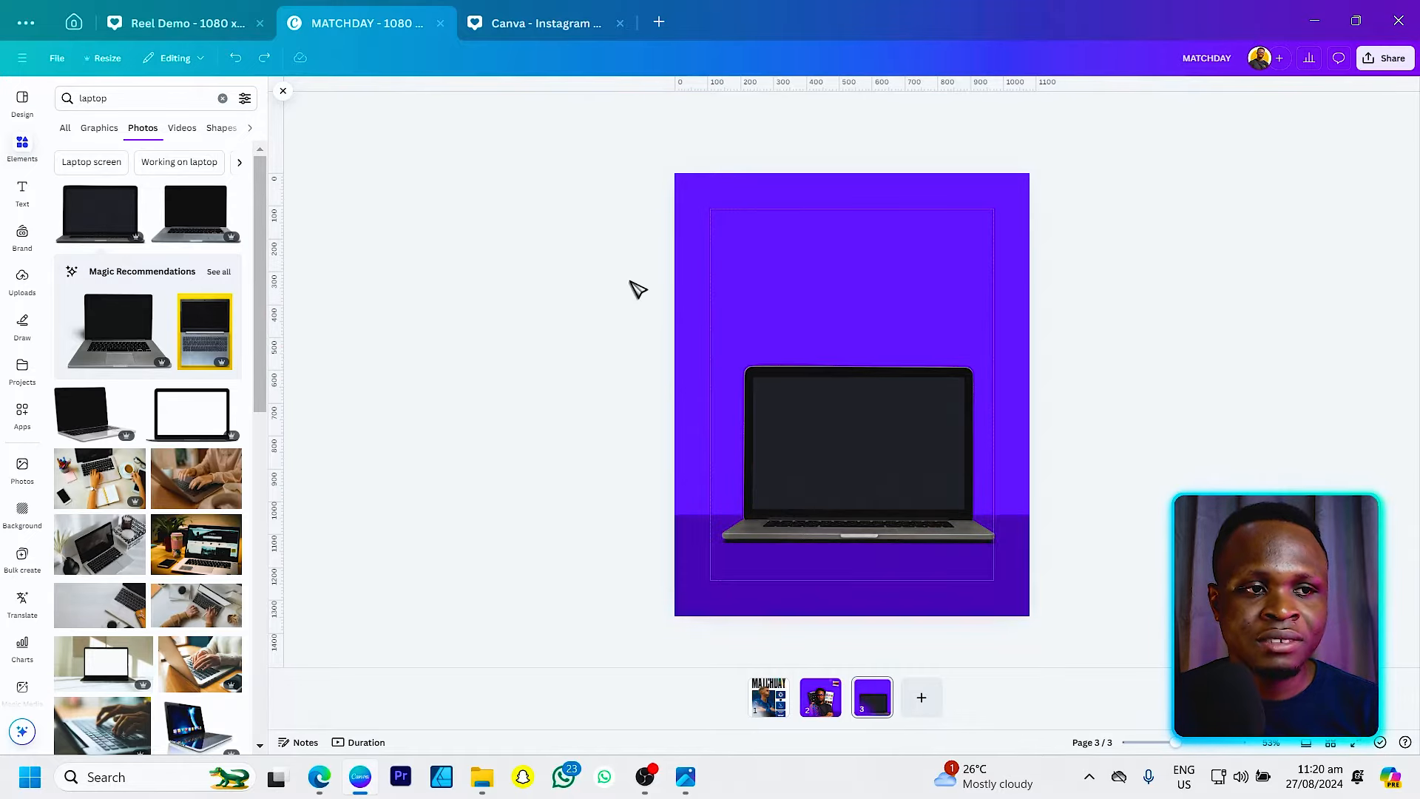
left_click(765, 250)
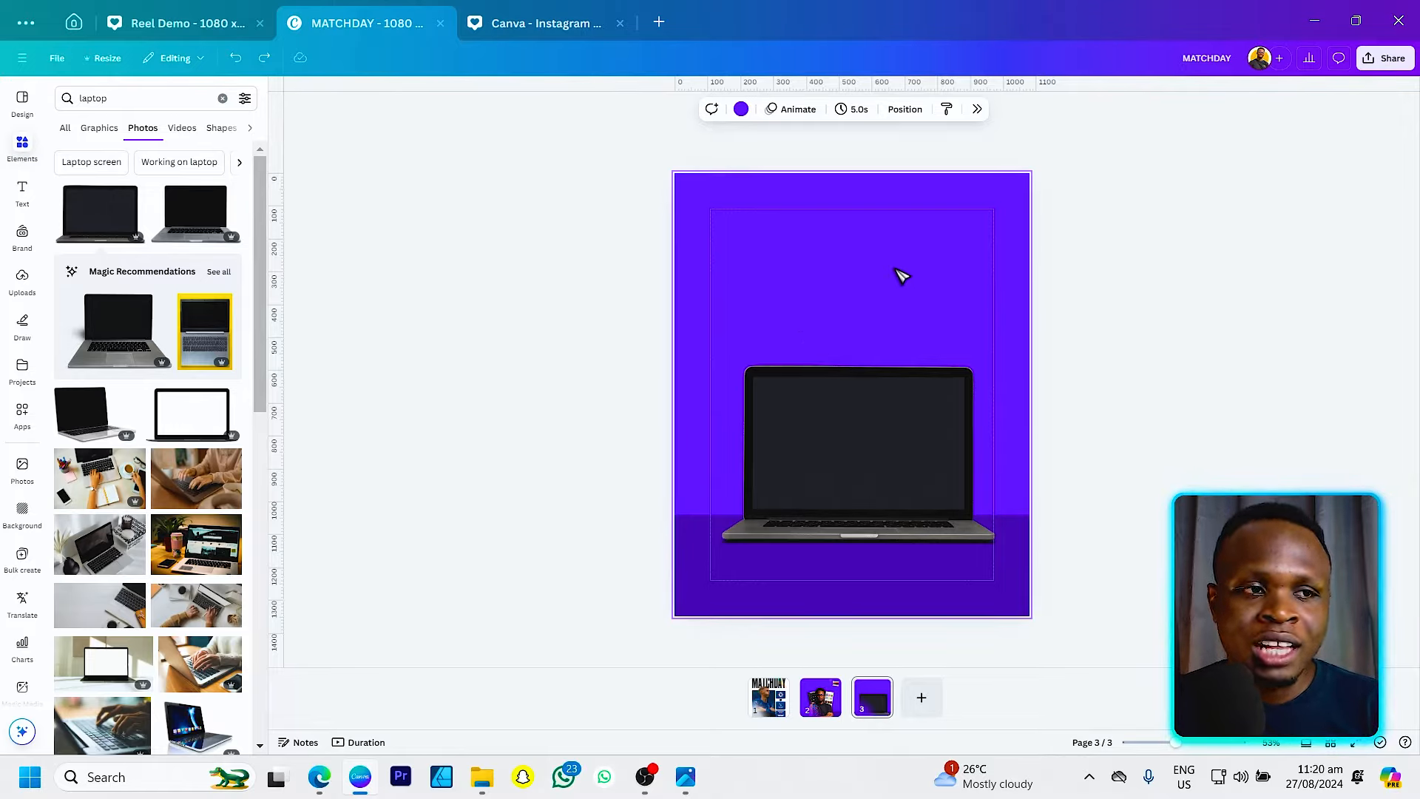
left_click(951, 473)
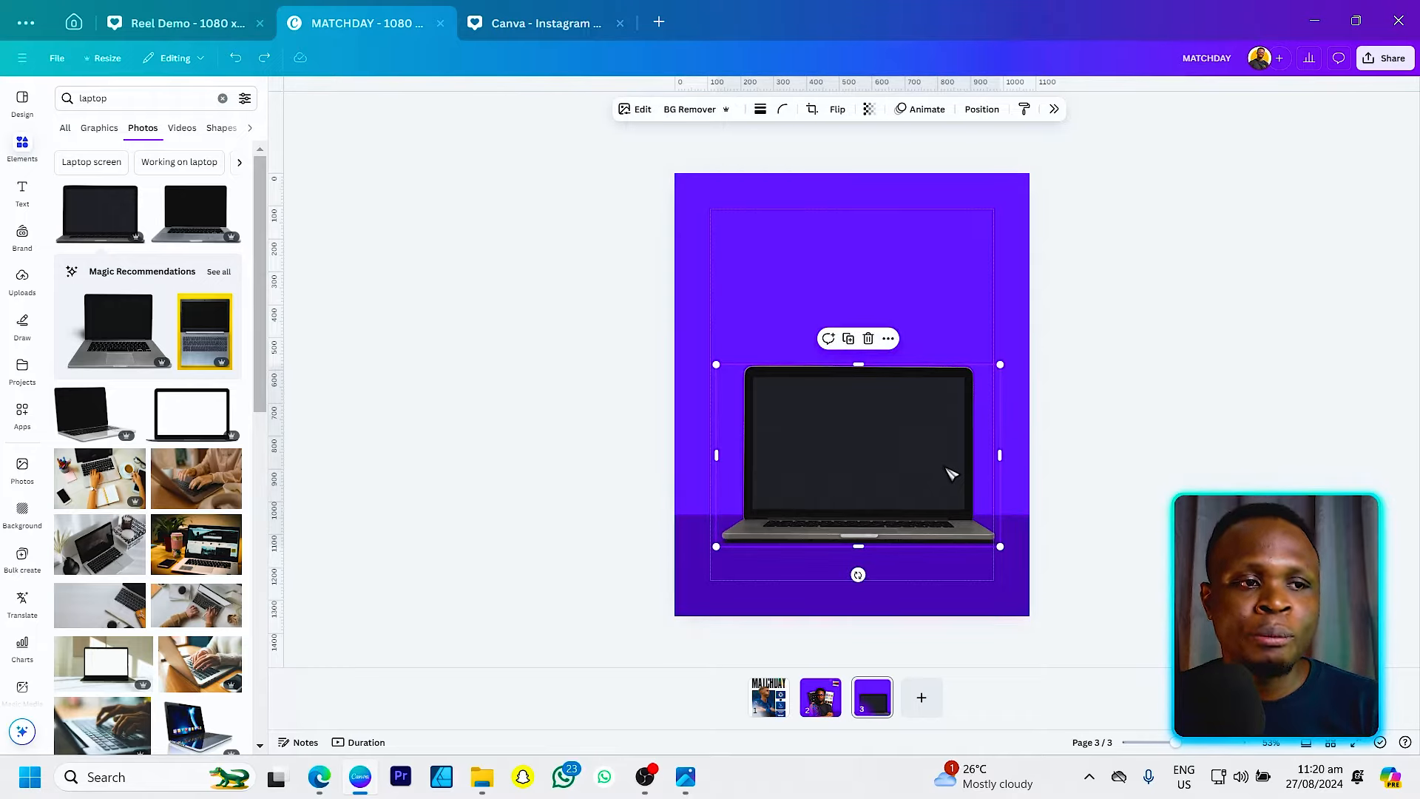
Add a fourth page with a triangle shape, enlarged and centred so its base runs off the page's lower edge.
left_click(923, 694)
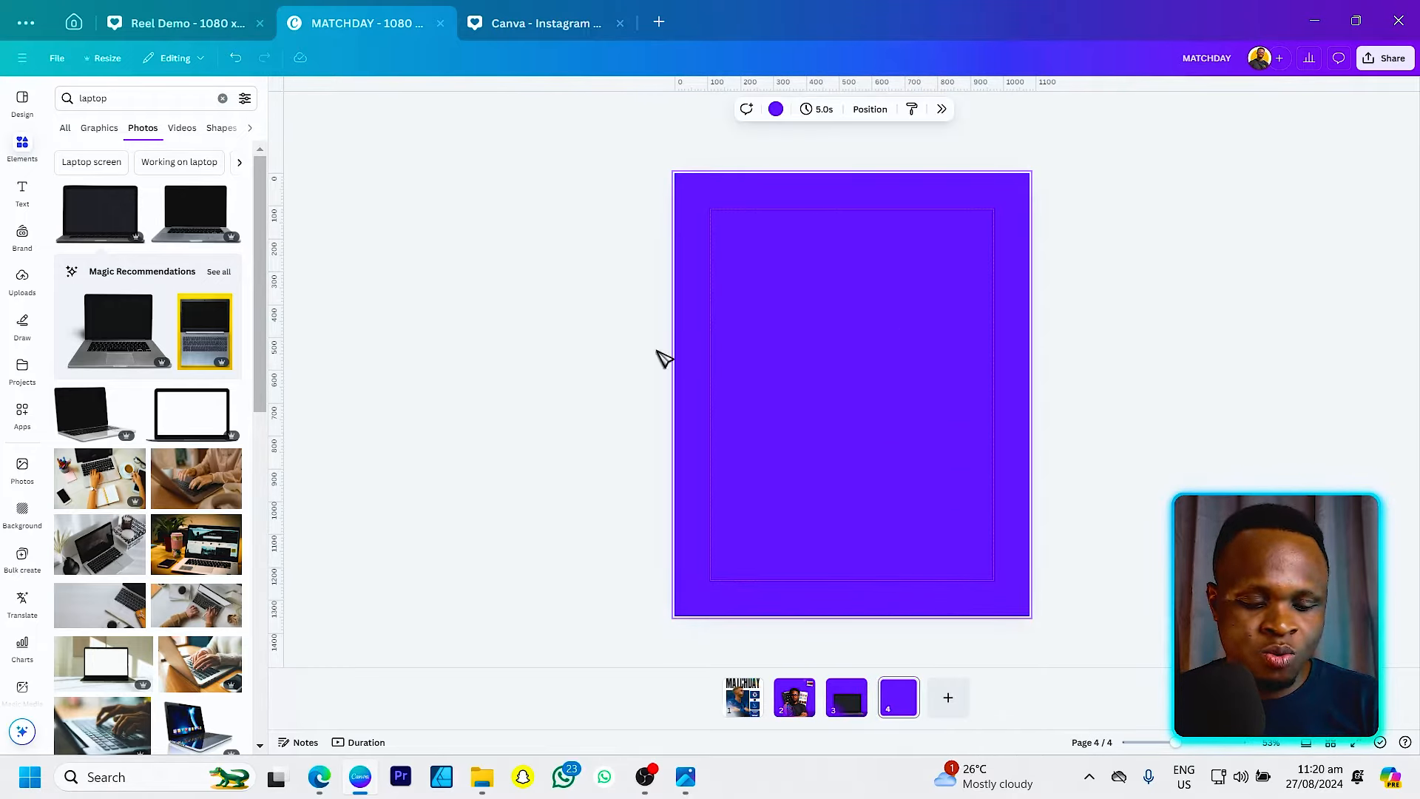
left_click(162, 100)
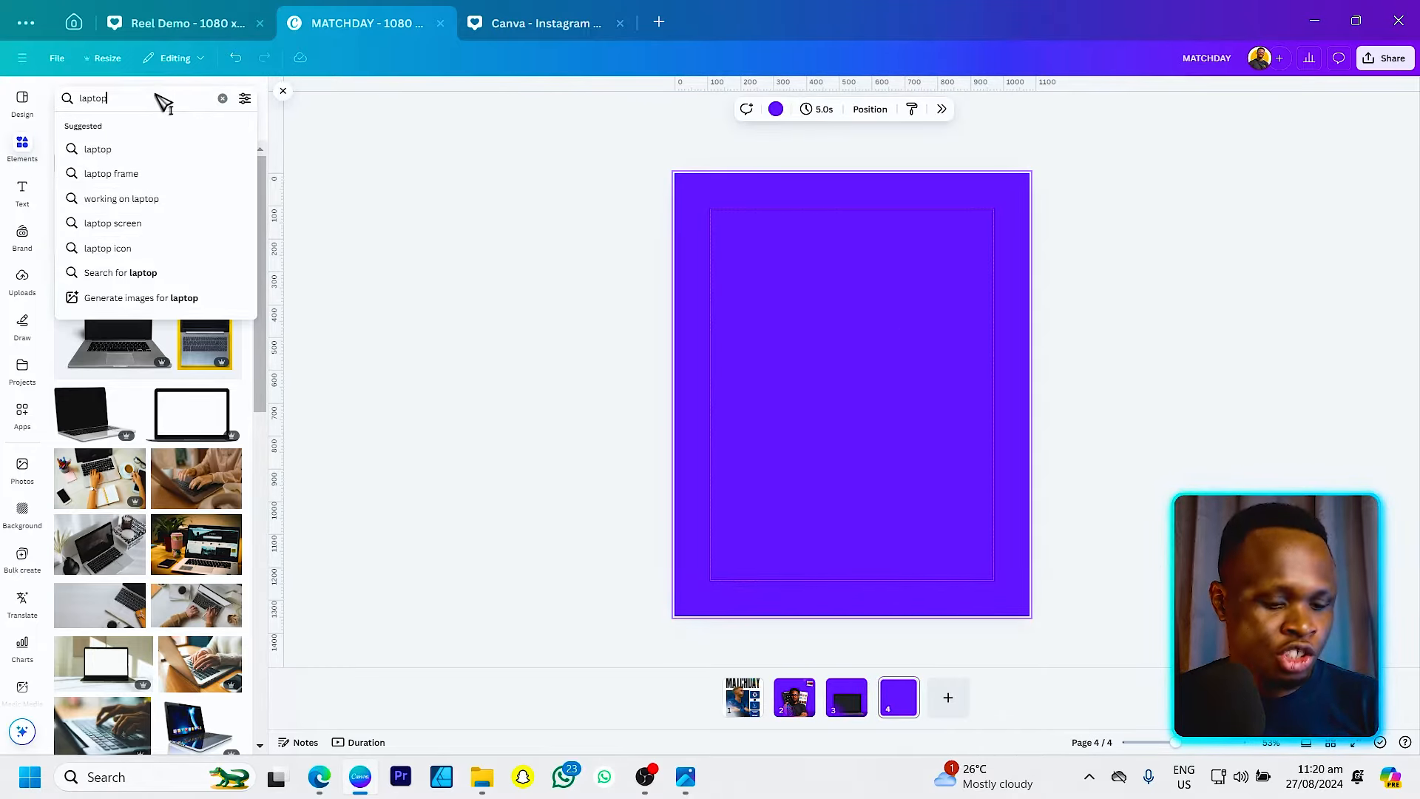
type("trian")
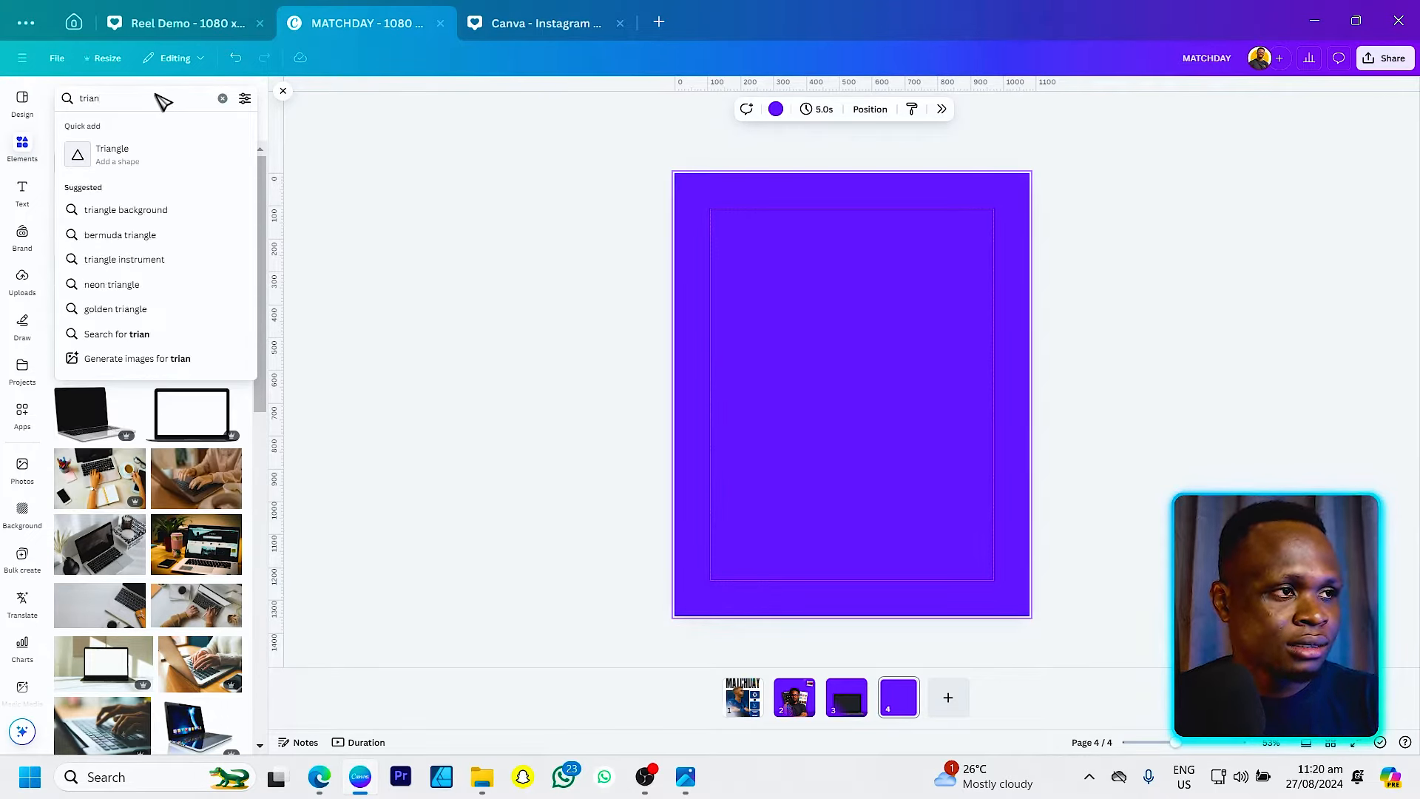
left_click(136, 157)
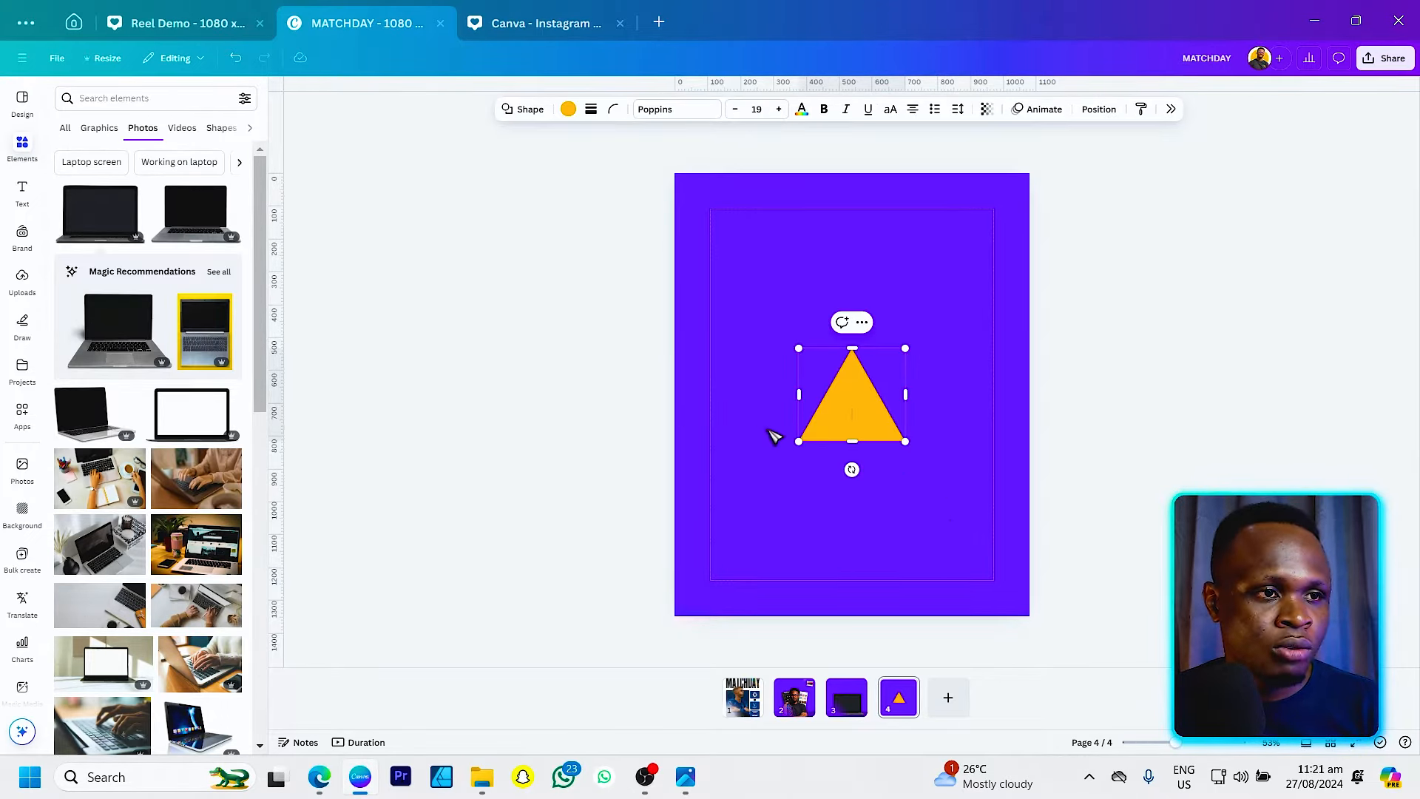
left_click_drag(848, 442, 847, 622)
left_click_drag(799, 486, 655, 486)
left_click_drag(983, 367, 916, 476)
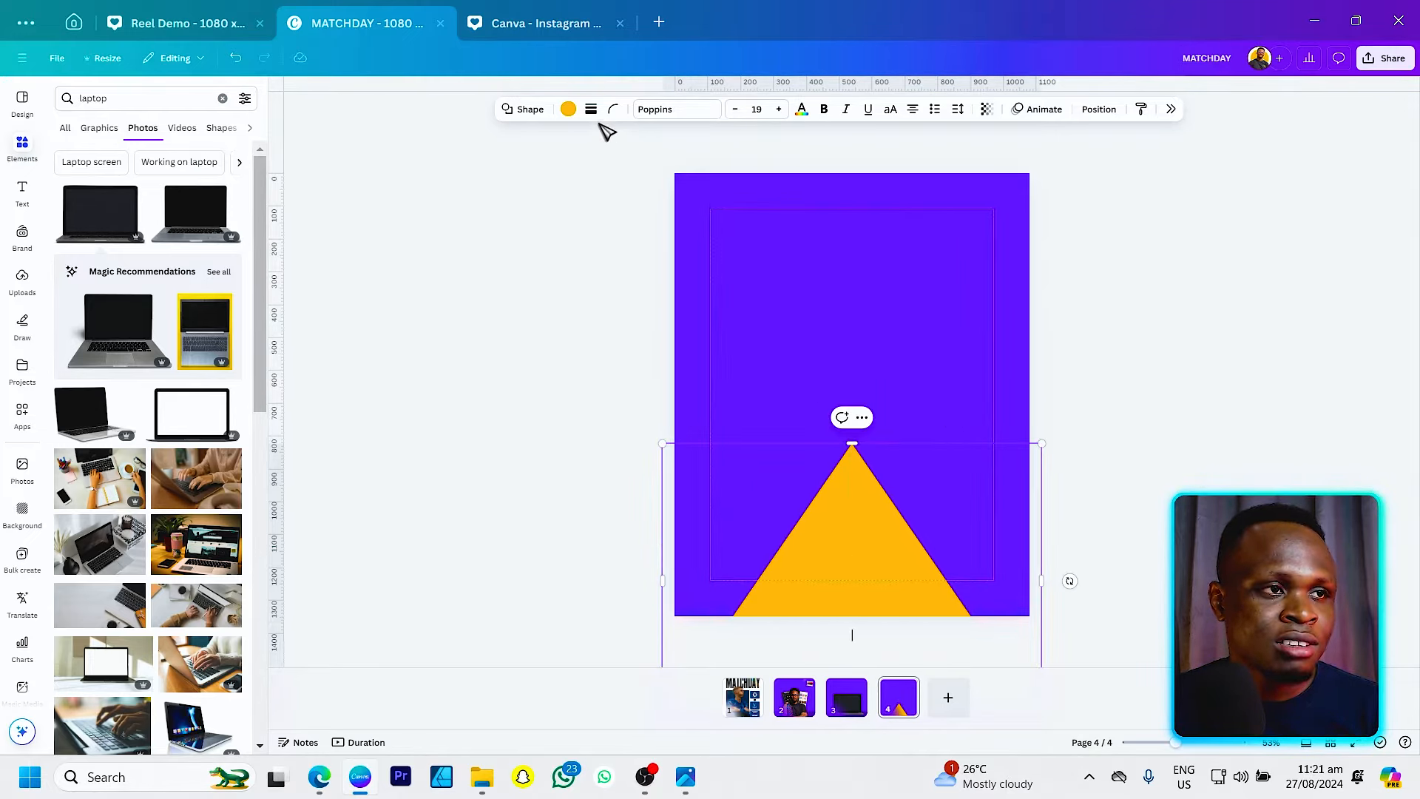
Recolour the triangle on page 4 with the dark purple document colour used for the floor.
left_click(568, 110)
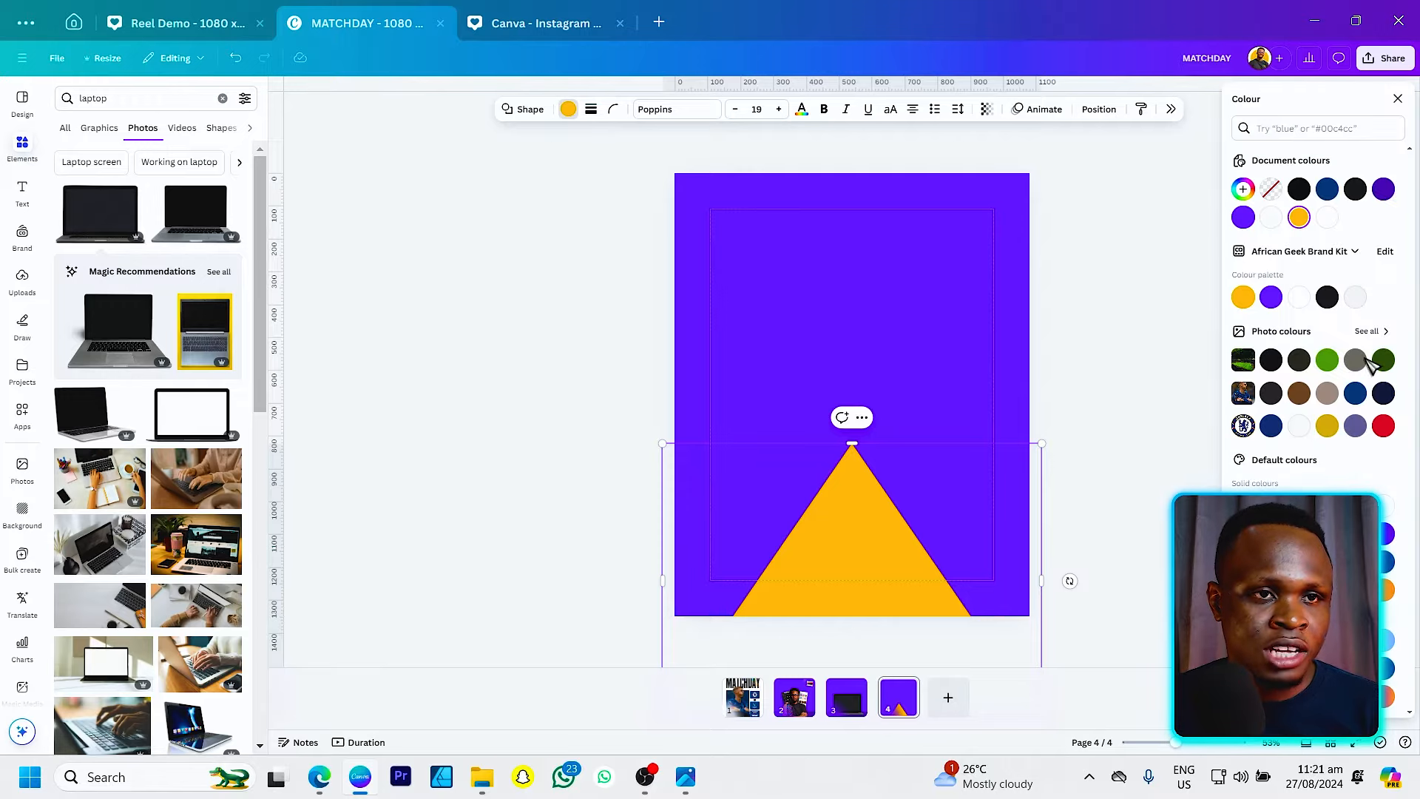
left_click(1383, 190)
left_click(995, 346)
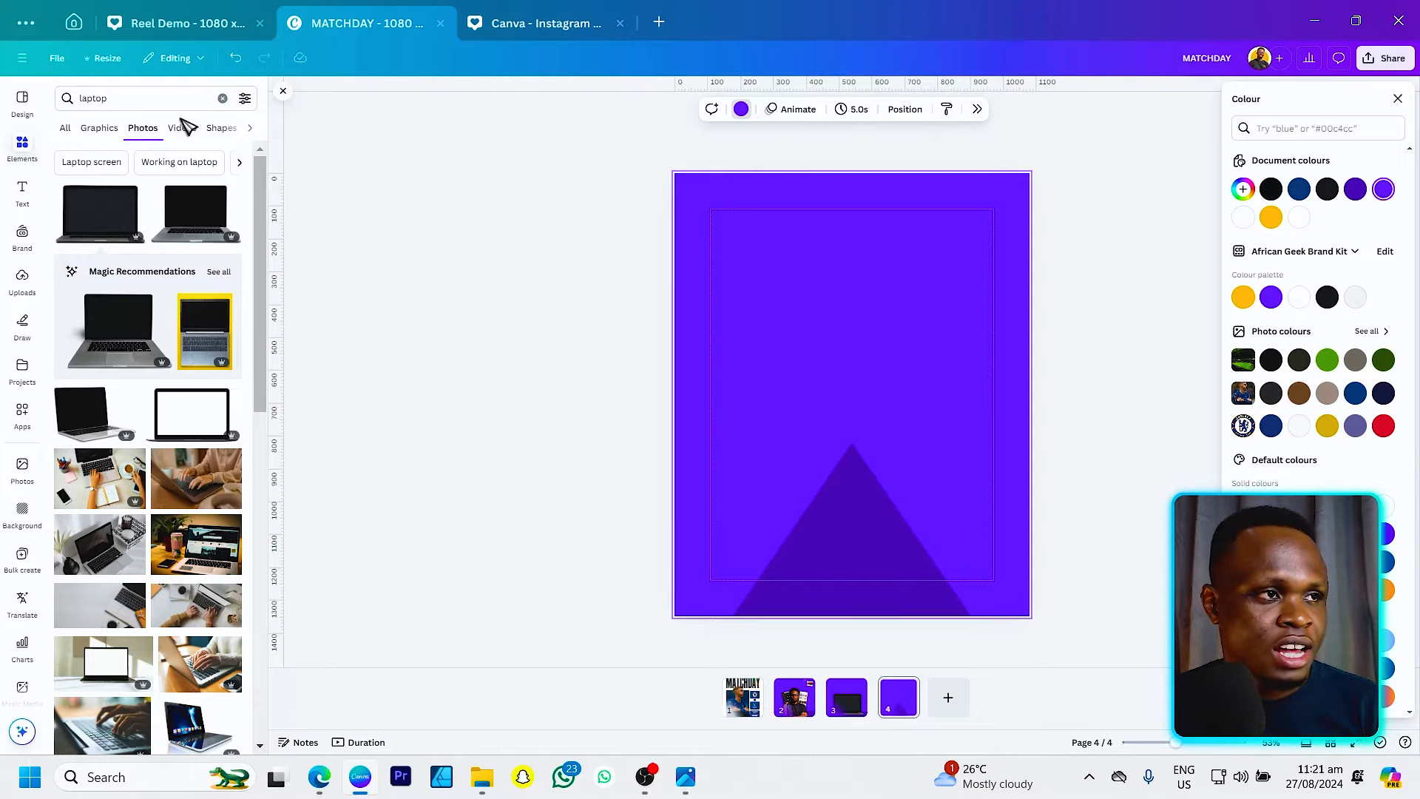
Search the photos for "portal", add the fiery ring and shrink it to sit on the triangle's tip.
left_click(157, 100)
type("portal")
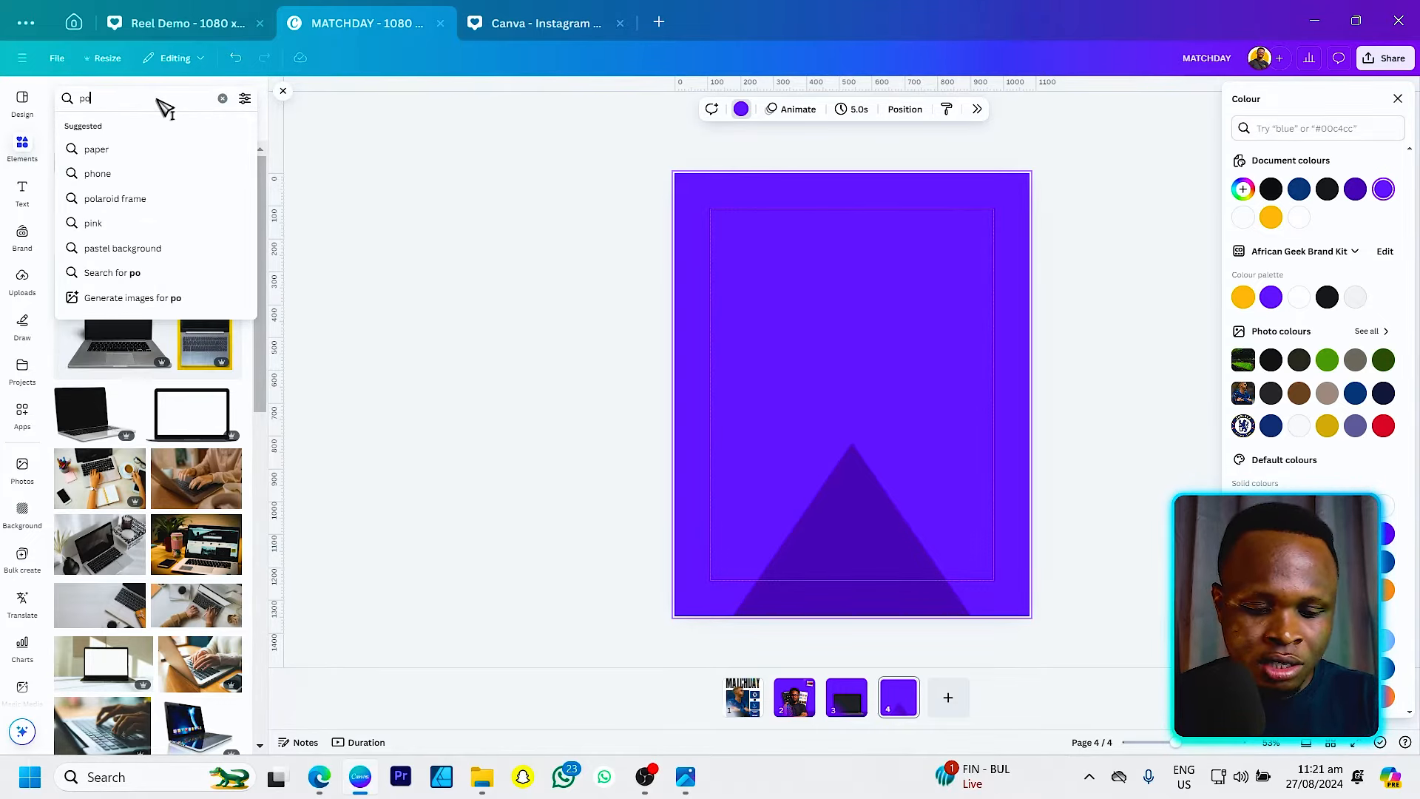
key("Return")
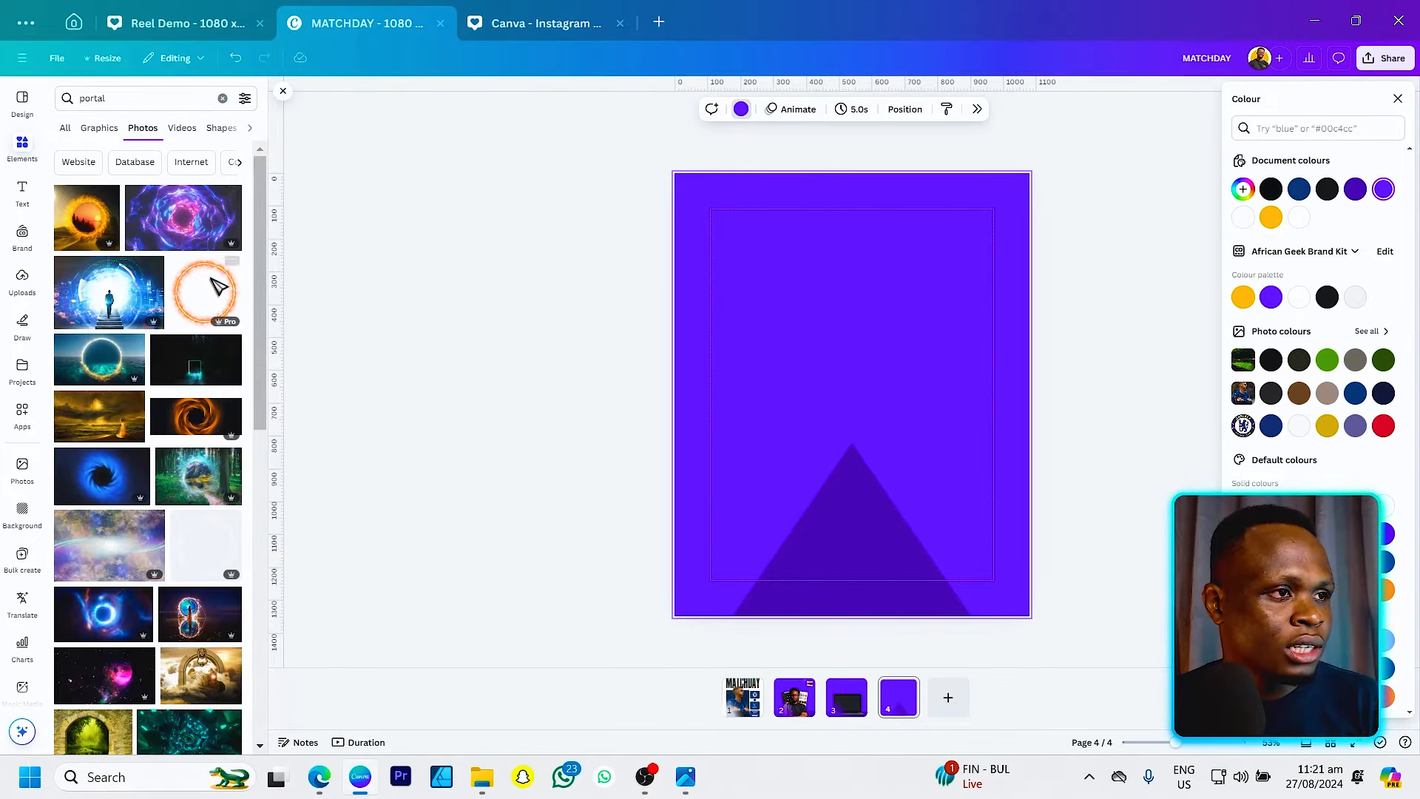
left_click(215, 296)
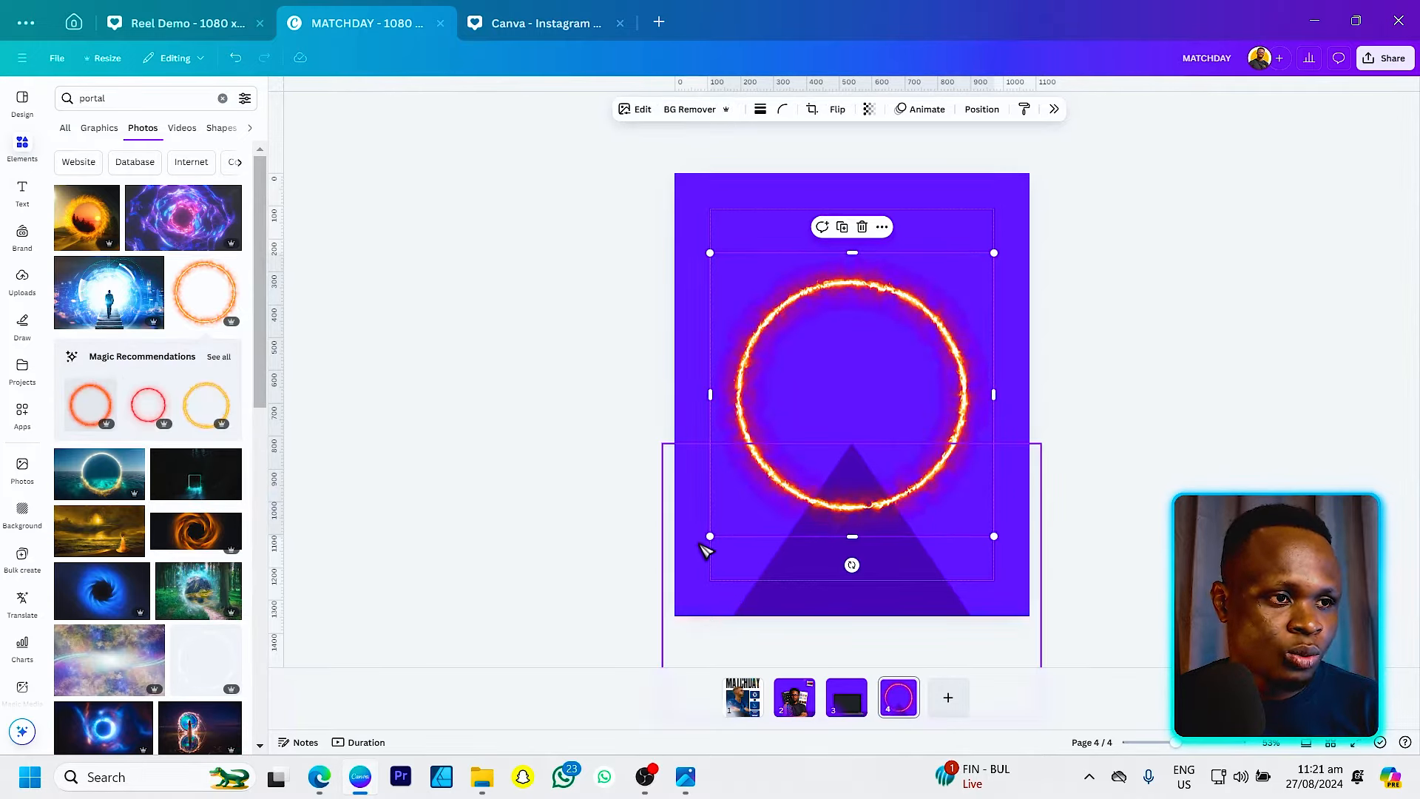
left_click_drag(709, 542, 846, 414)
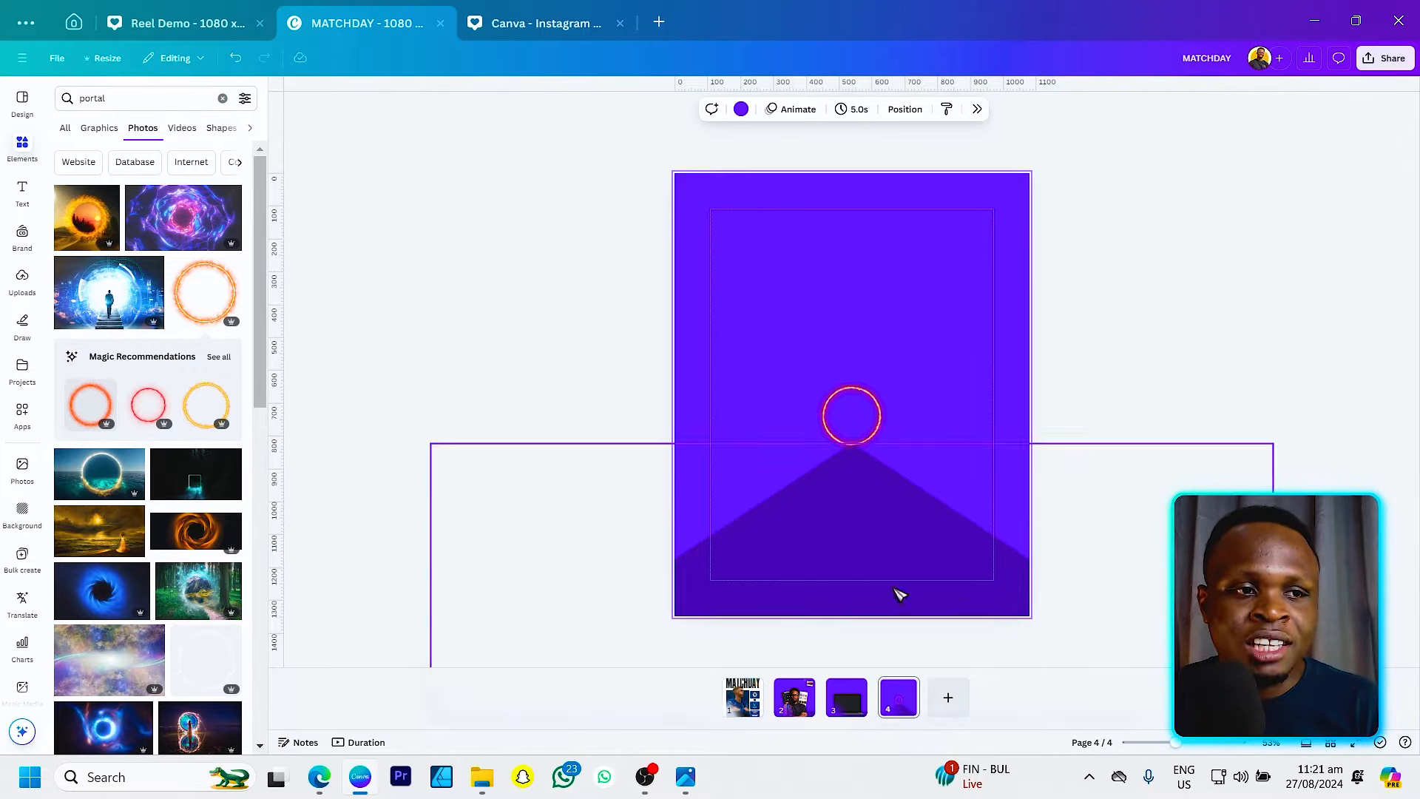
Open page 2 and try cropping the man's photo from above down to his shoulders.
left_click(795, 703)
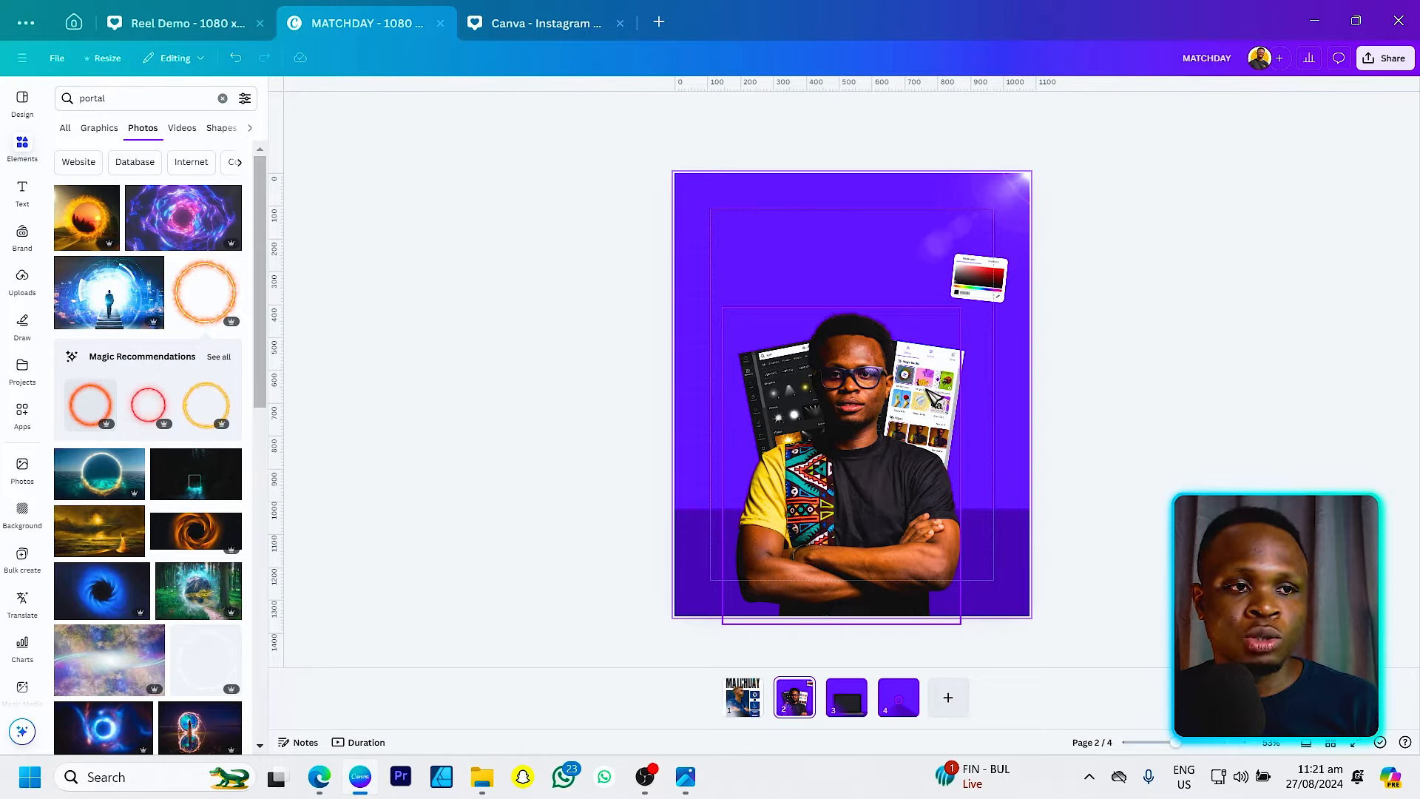
left_click(846, 310)
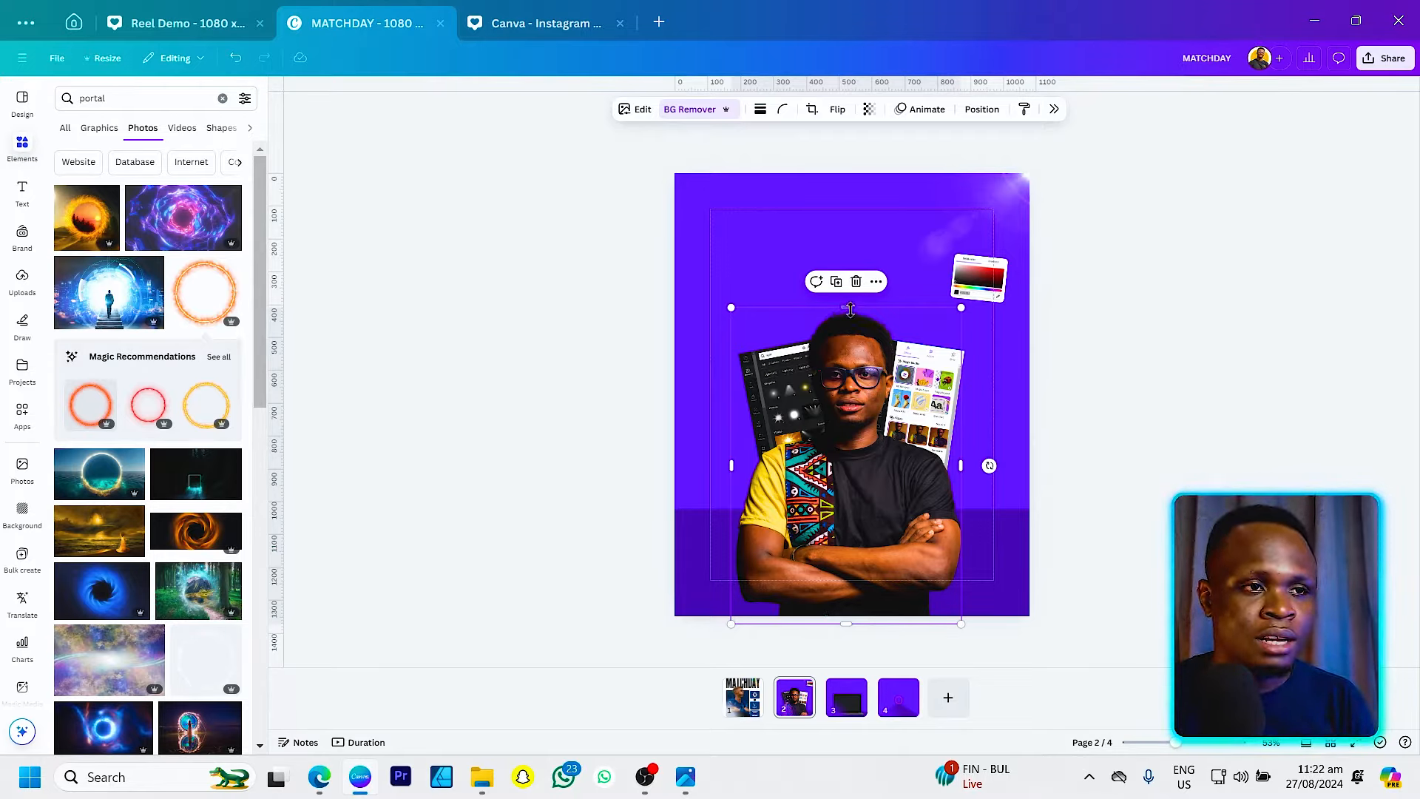
left_click_drag(852, 309, 848, 438)
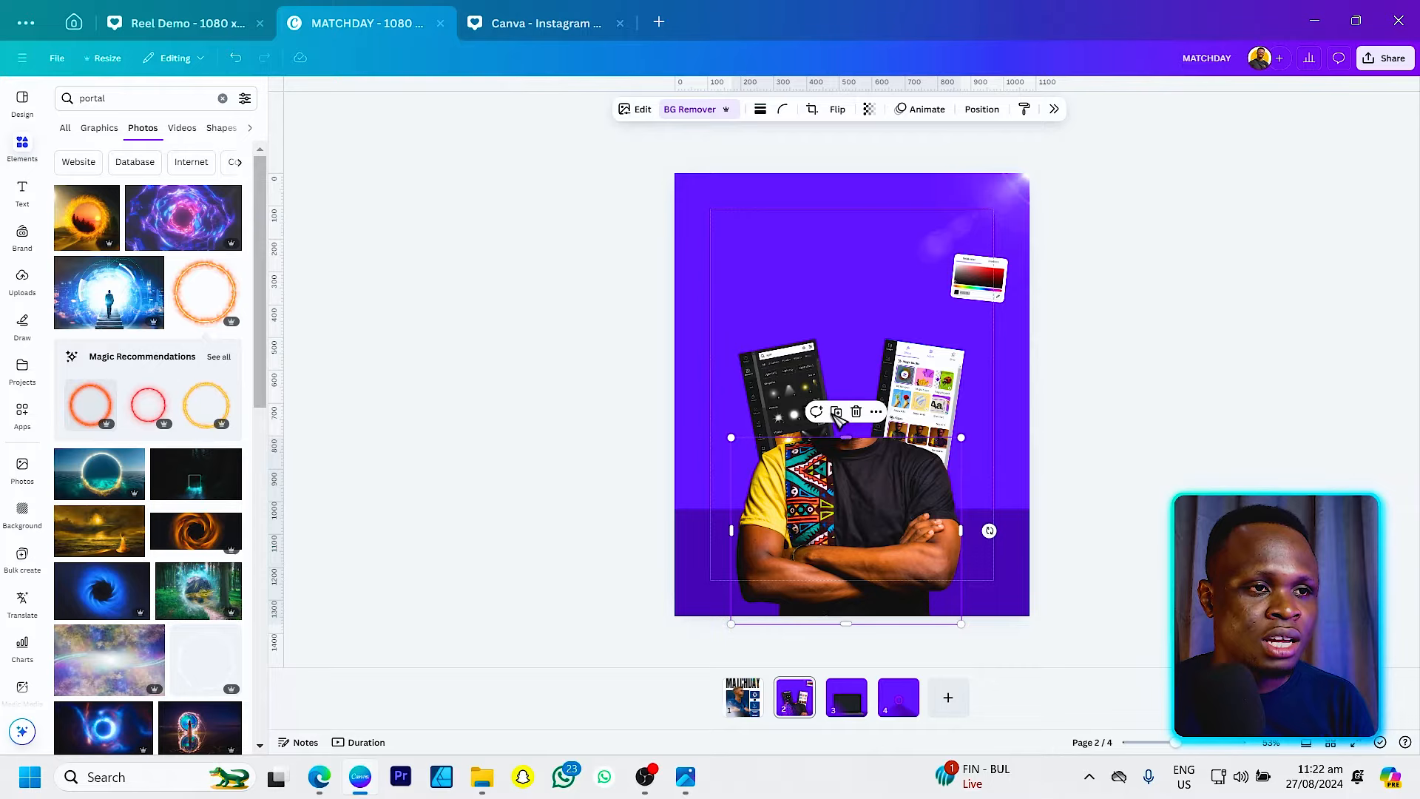
Lower the brightness of both interface screenshots behind the man, setting the white one to -51.
left_click(800, 380)
left_click(642, 109)
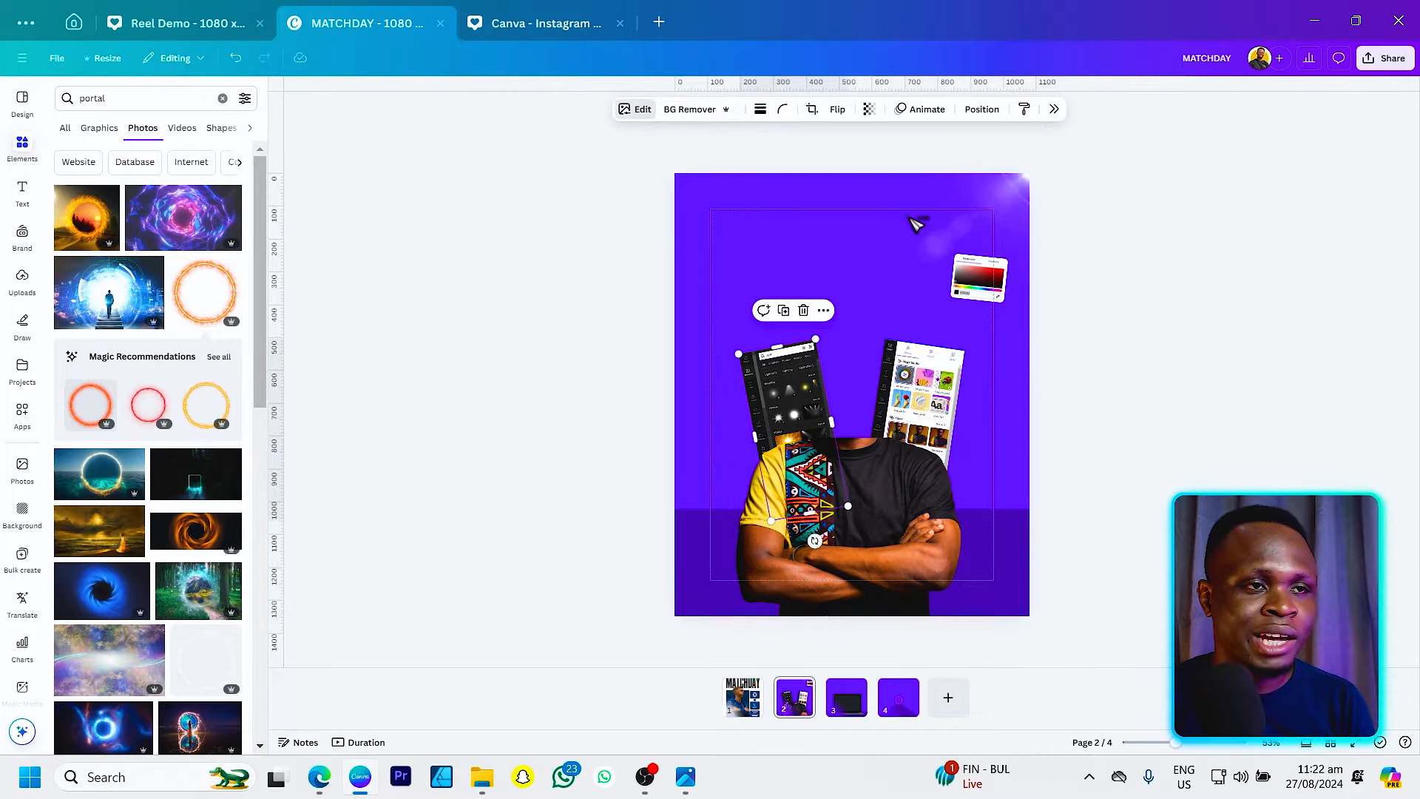
left_click(1269, 124)
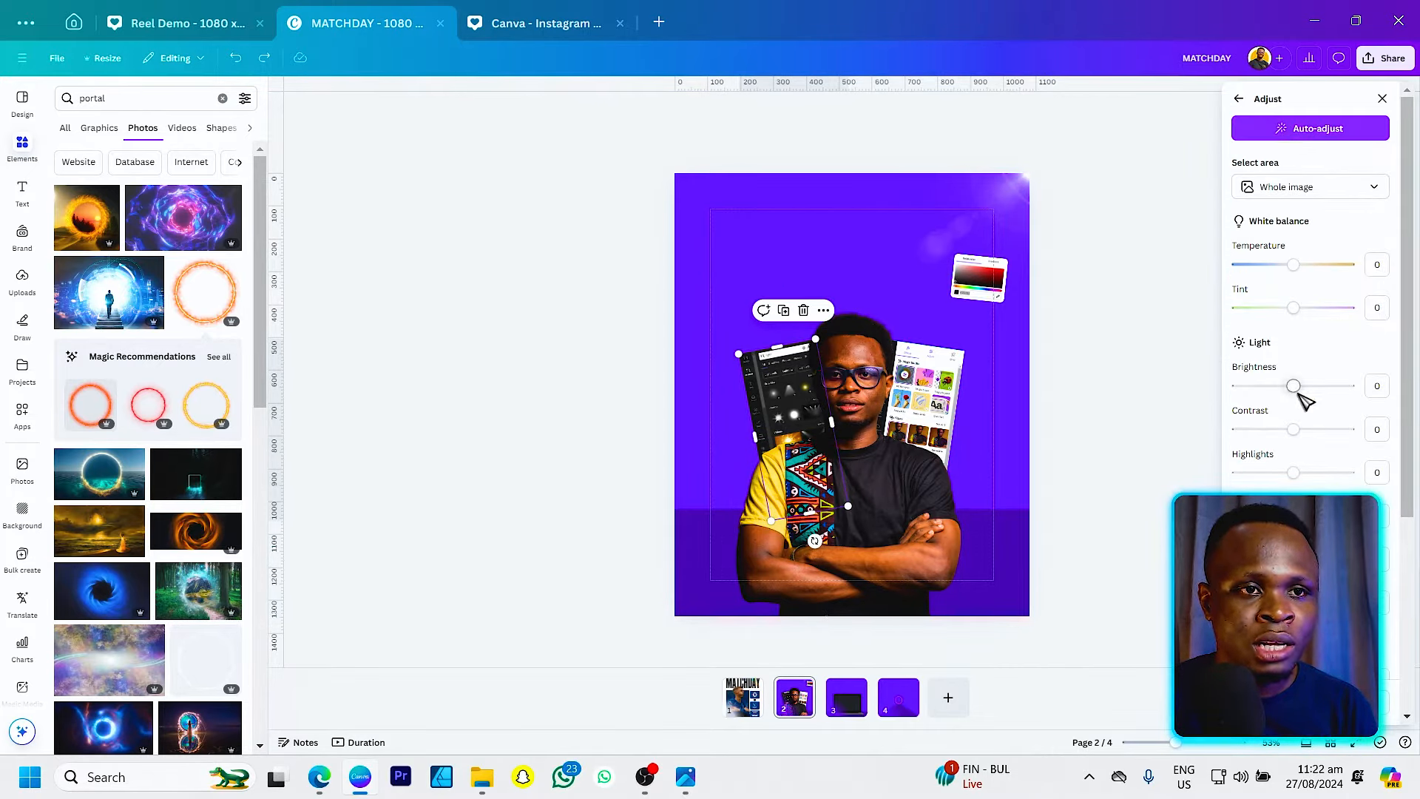
left_click_drag(1294, 386, 1269, 386)
left_click(958, 377)
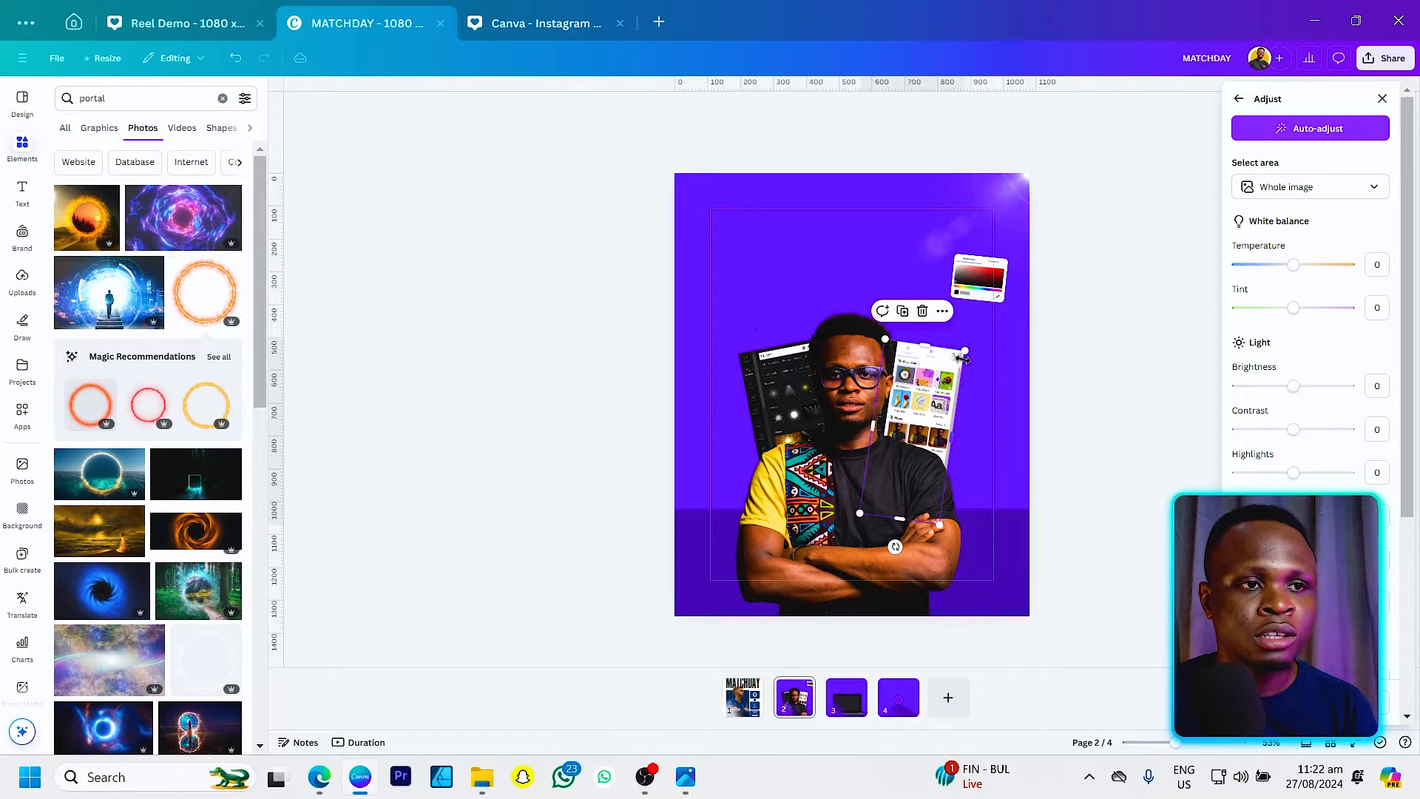
left_click_drag(1300, 387, 1267, 388)
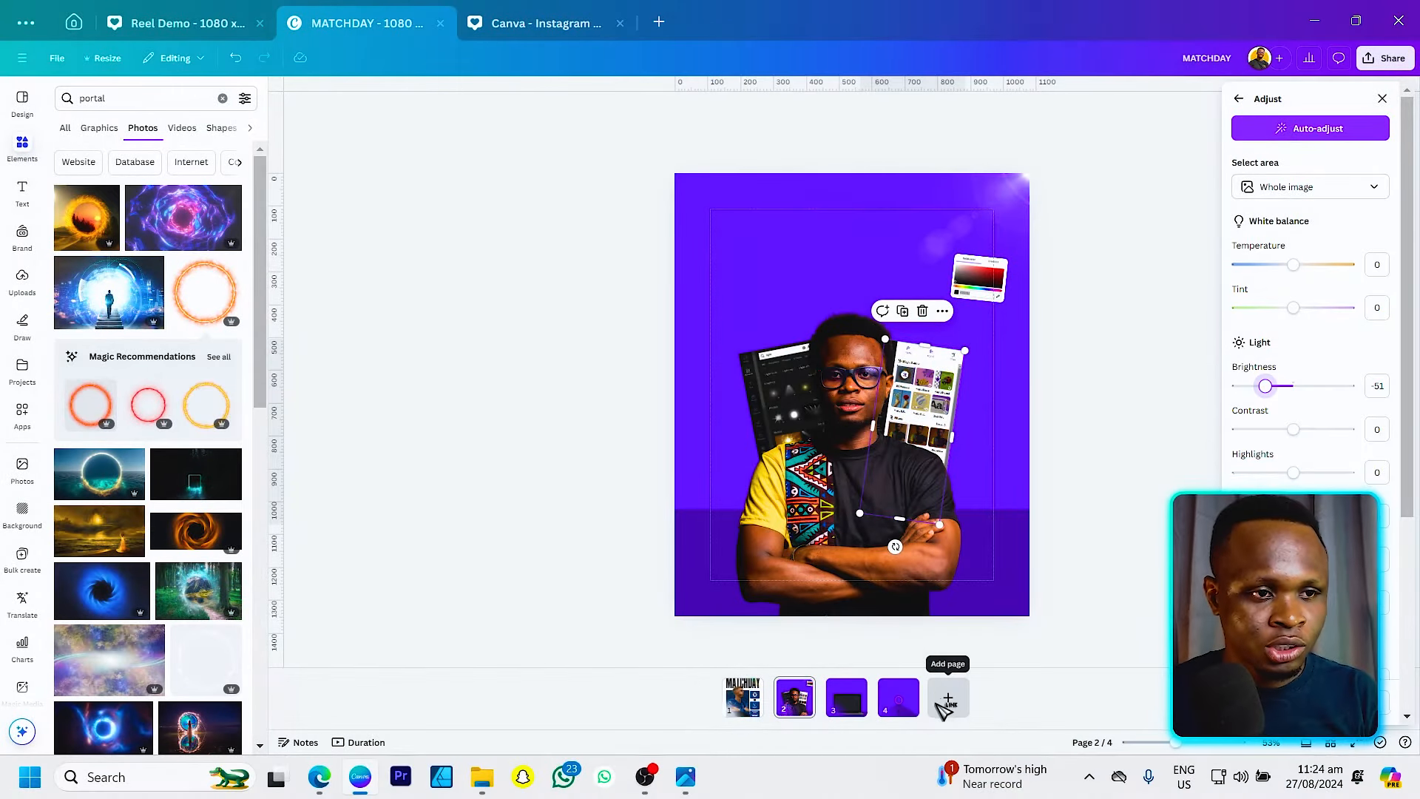
Add a fifth page with two tall, overlapping yellow rectangles that run off the page's lower edge.
left_click(948, 698)
key("ctrl+v")
left_click_drag(848, 450, 852, 635)
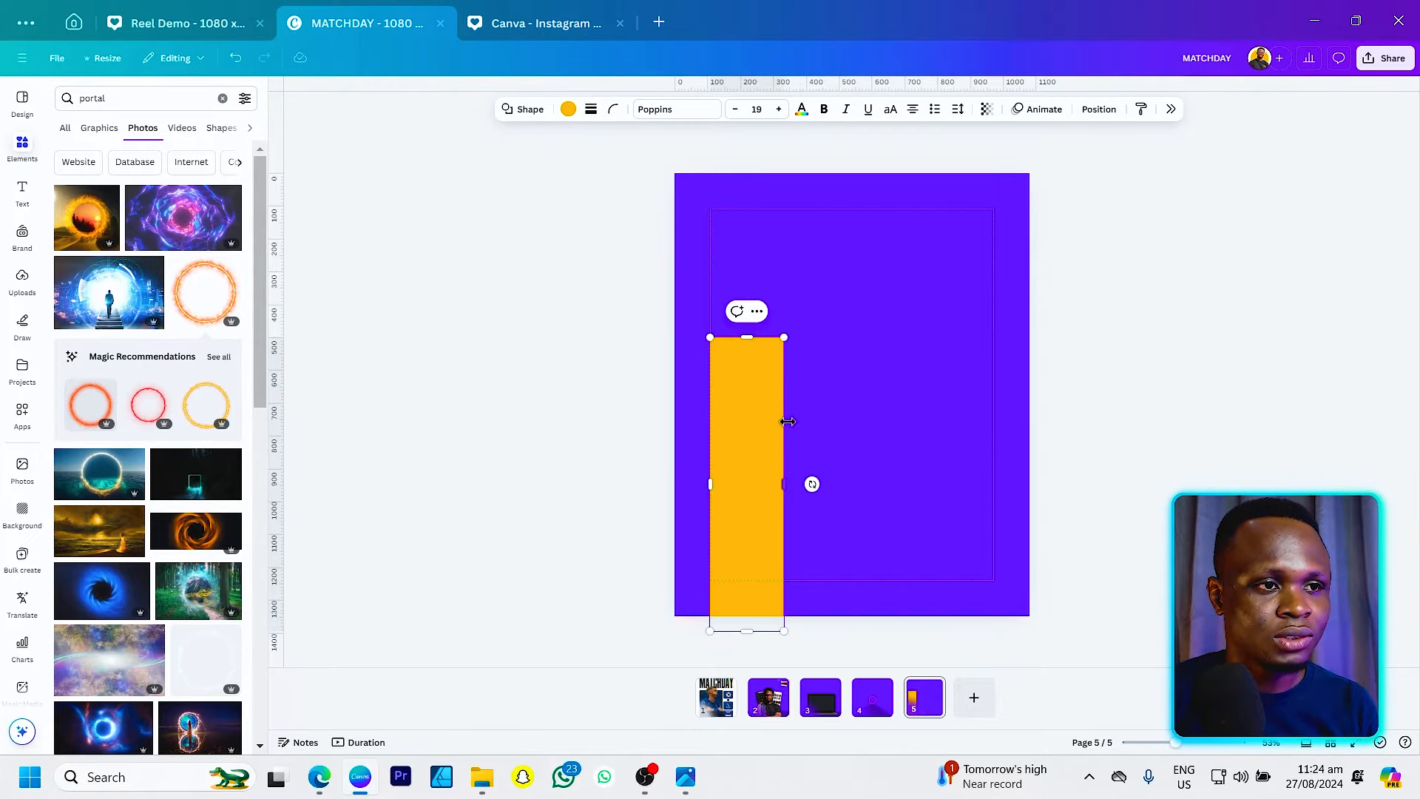
left_click_drag(783, 422, 863, 447)
left_click(1000, 433)
left_click(916, 291)
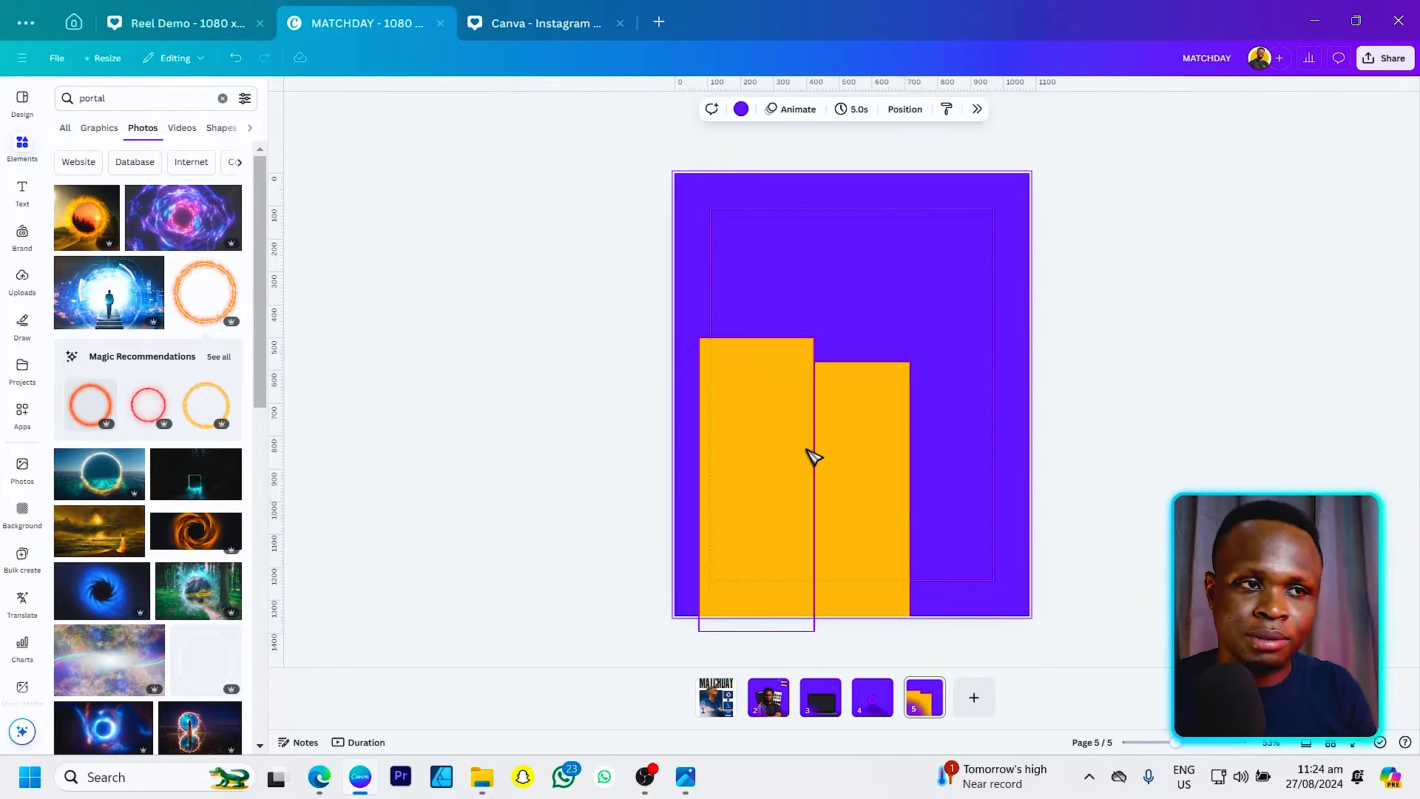
Recolour the shorter rear rectangle on page 5 to the darker yellow #BA8702.
left_click(882, 405)
left_click(568, 109)
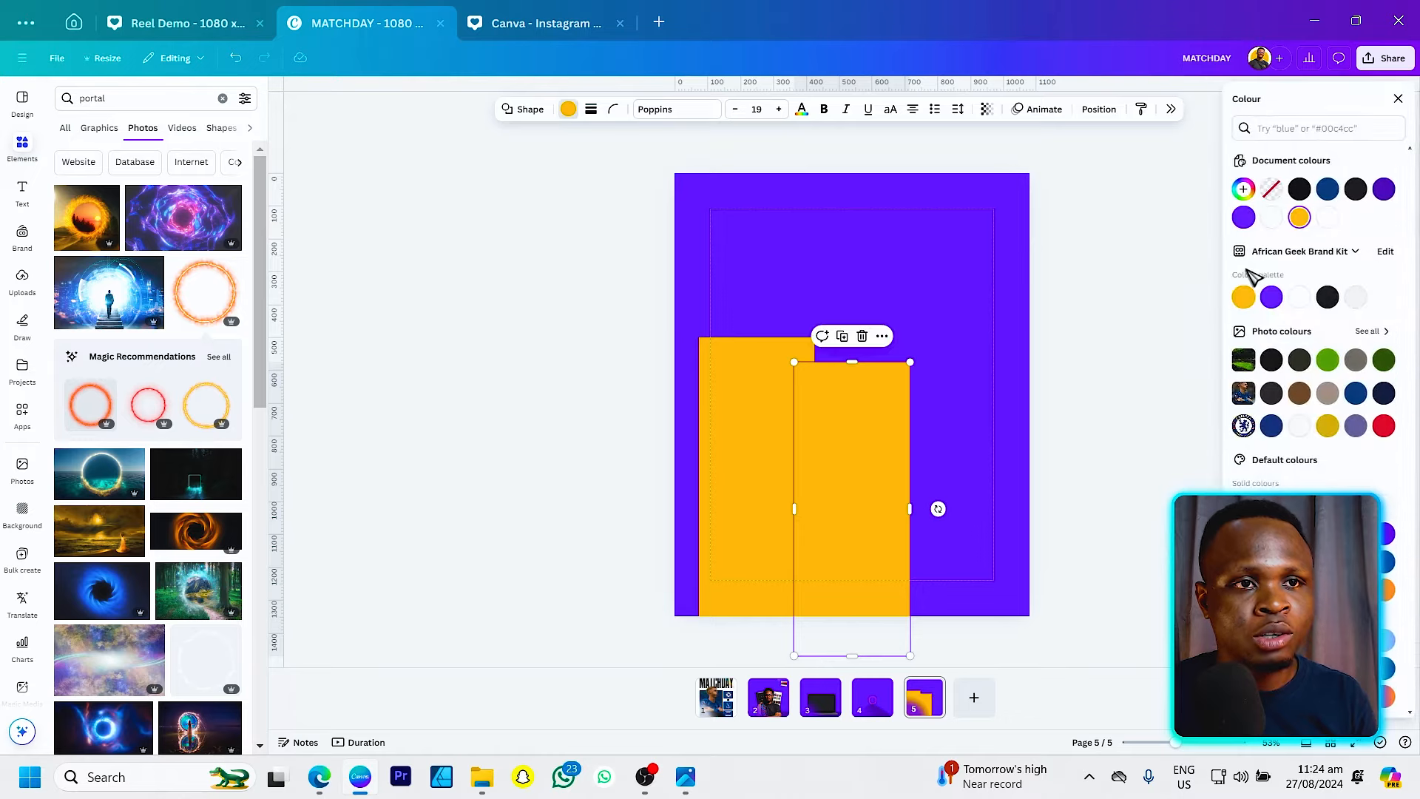
left_click(1244, 189)
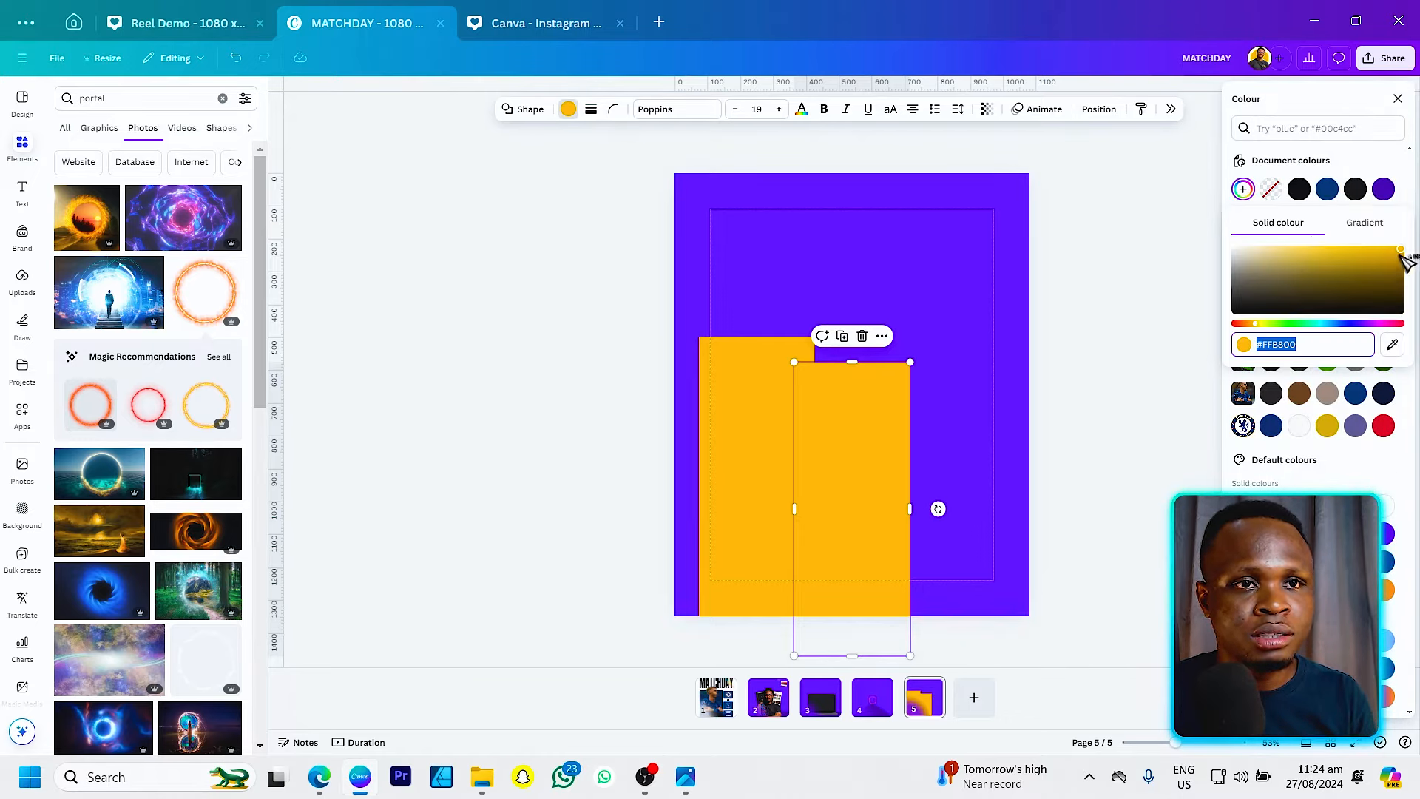
left_click_drag(1402, 254, 1400, 262)
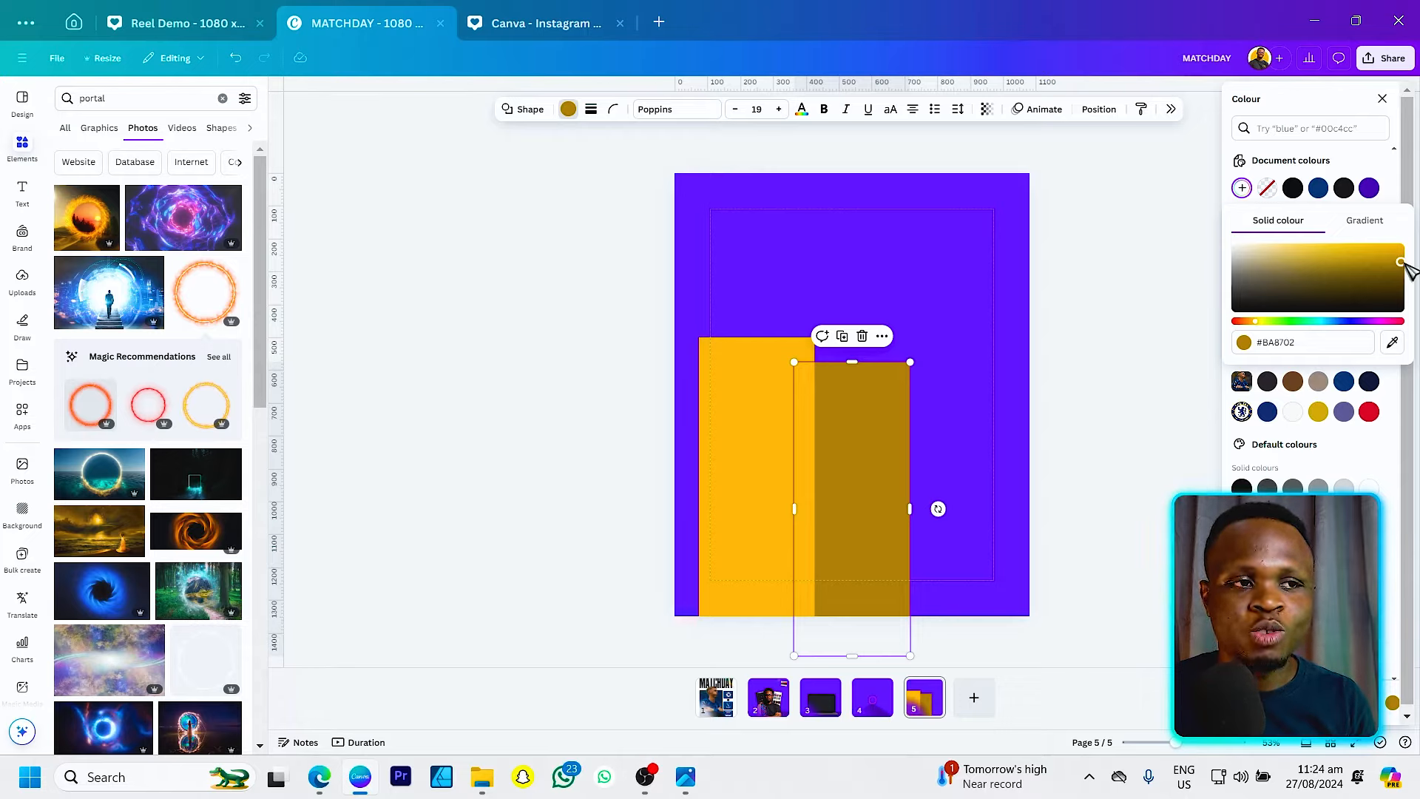
Duplicate the bright yellow rectangle, place the copy over the dark rectangle's right side, and centre all three across page 5.
left_click(895, 311)
left_click(746, 416)
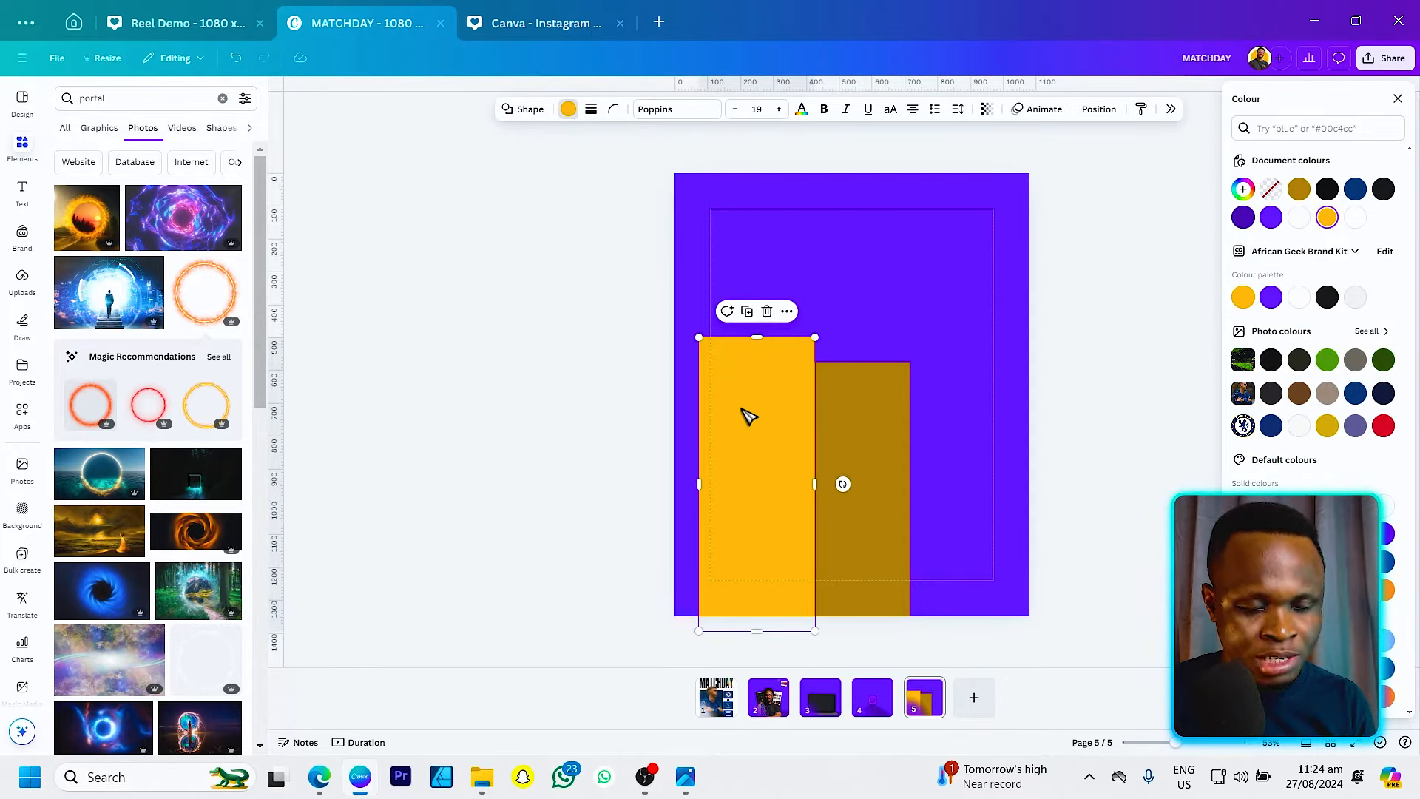
key("ctrl+d")
left_click_drag(748, 416, 925, 412)
left_click_drag(961, 326, 737, 444)
left_click(833, 291)
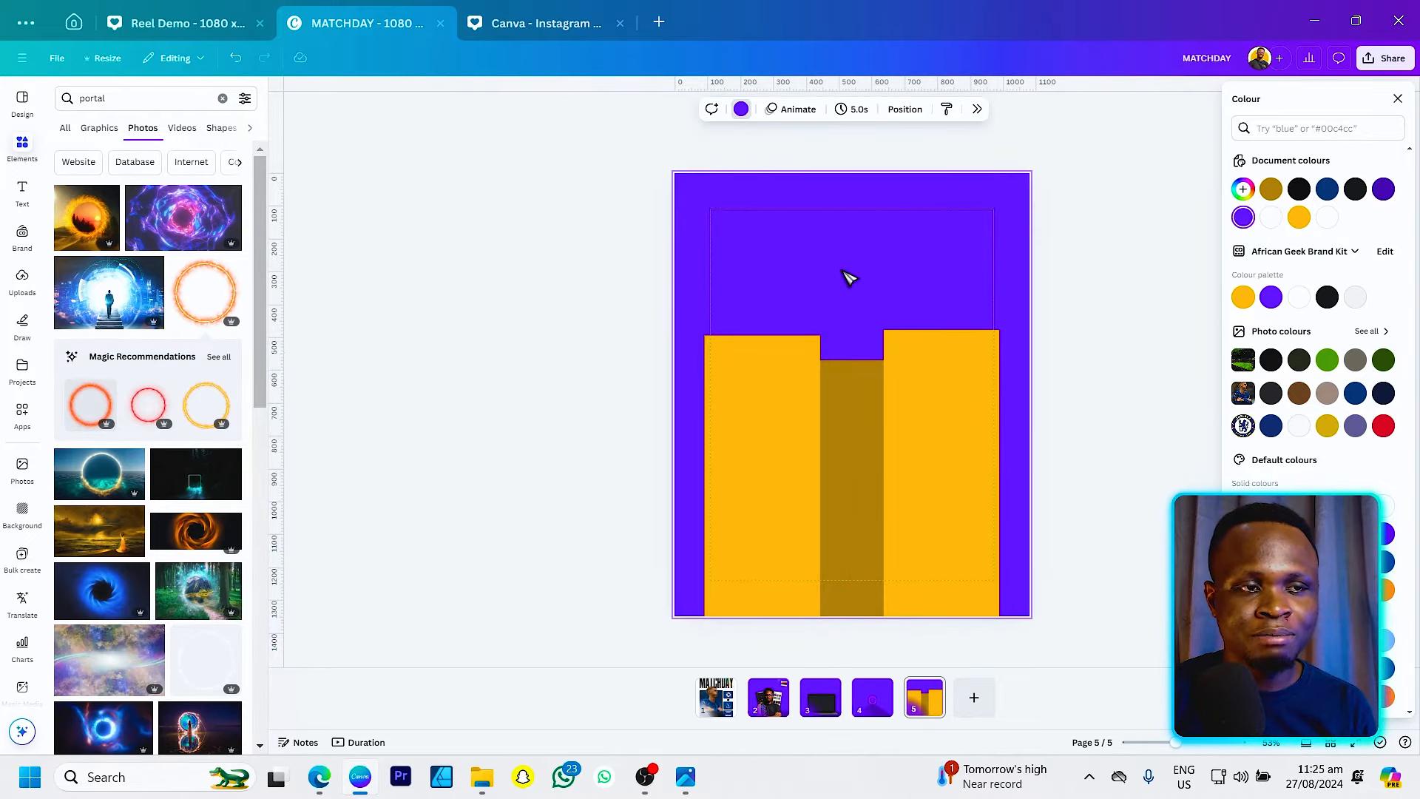
Try the dark rectangle in front of the two bright yellow ones, and send it back behind them.
left_click(863, 423)
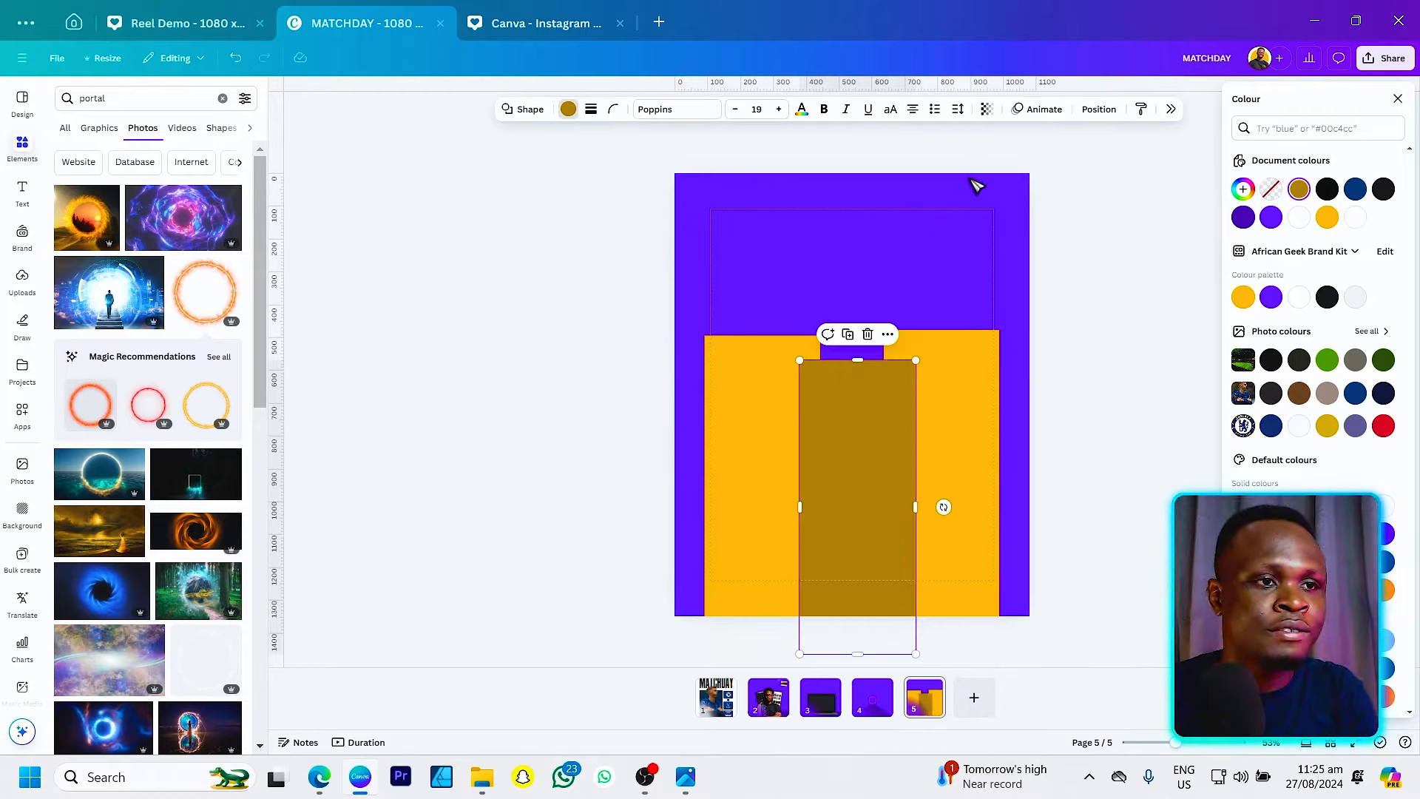
left_click(957, 215)
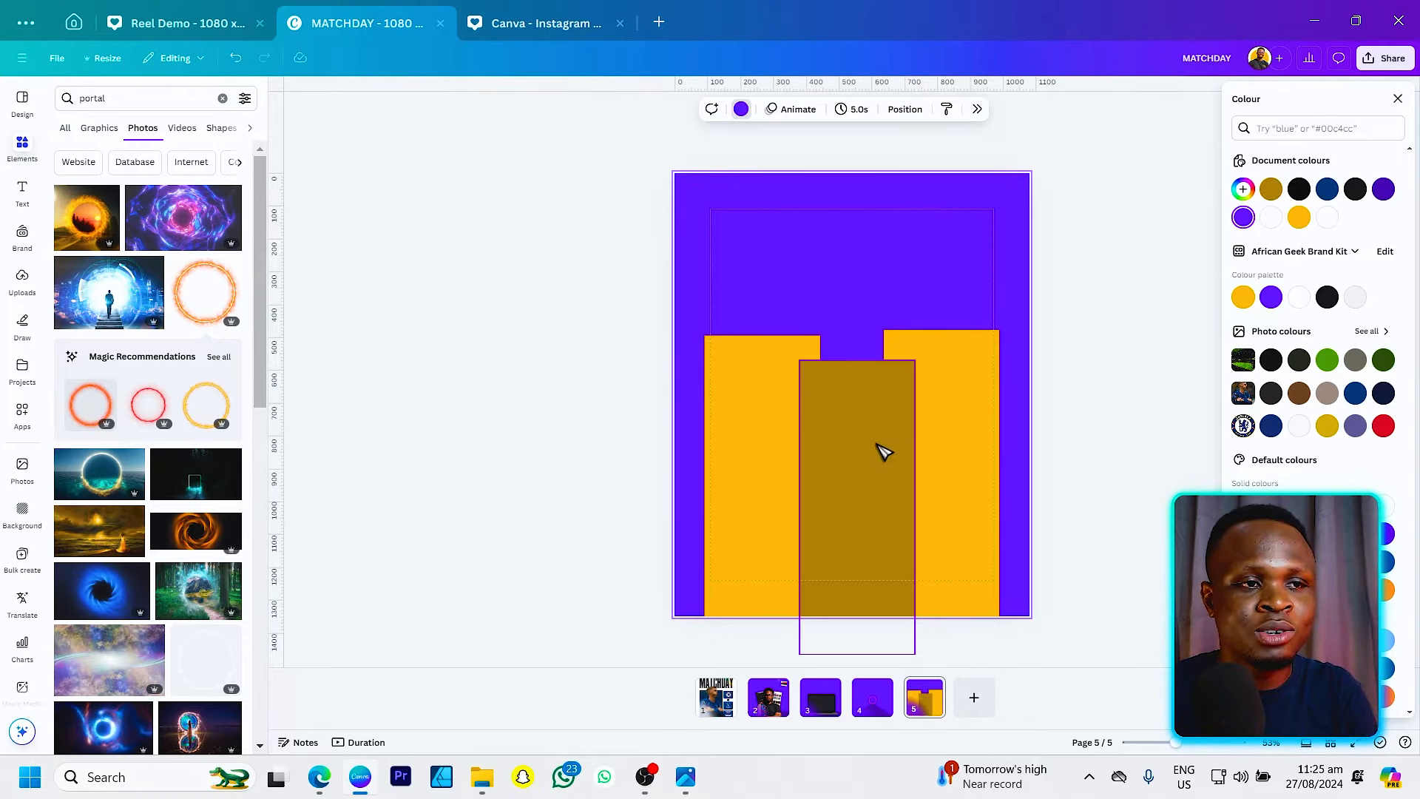
left_click(979, 370)
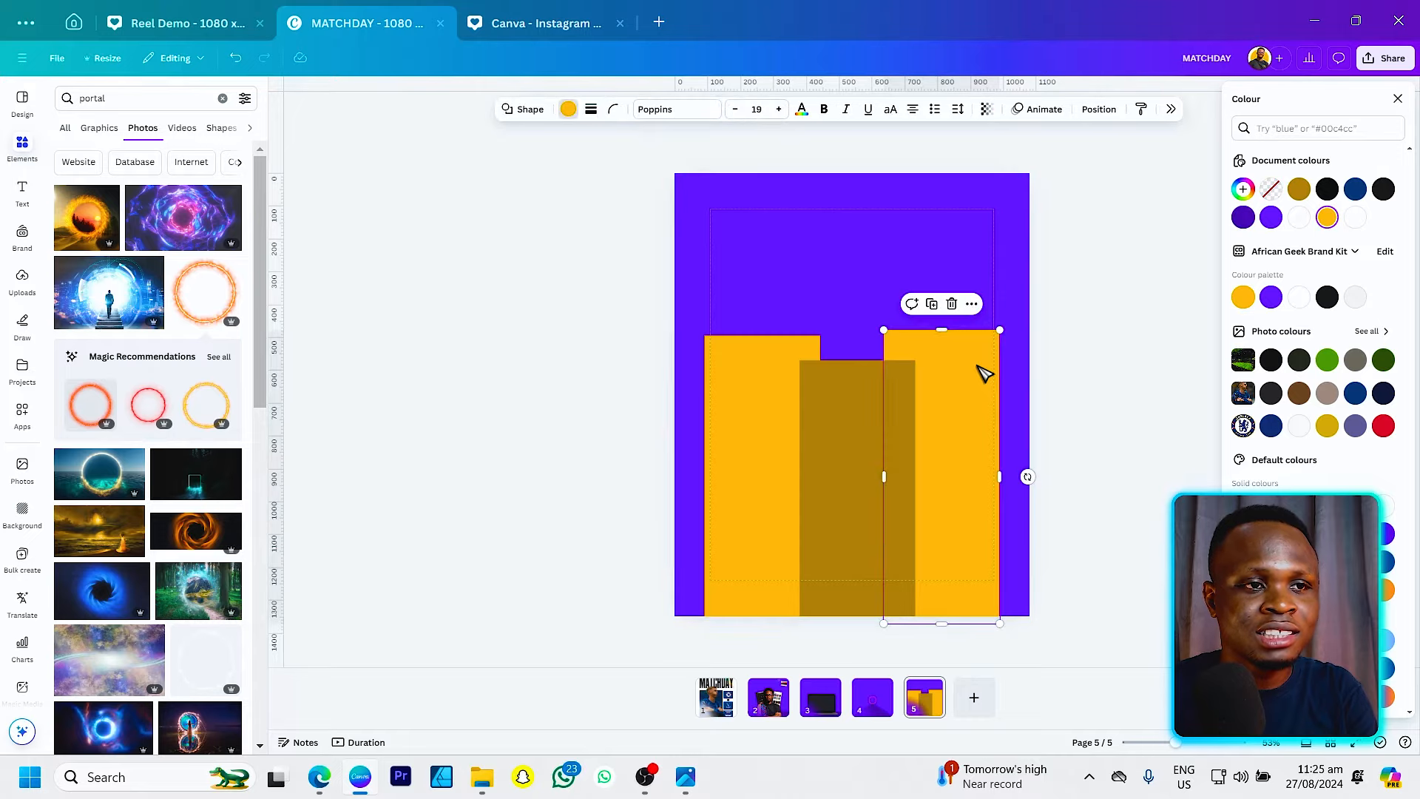
left_click(756, 355)
left_click(854, 424)
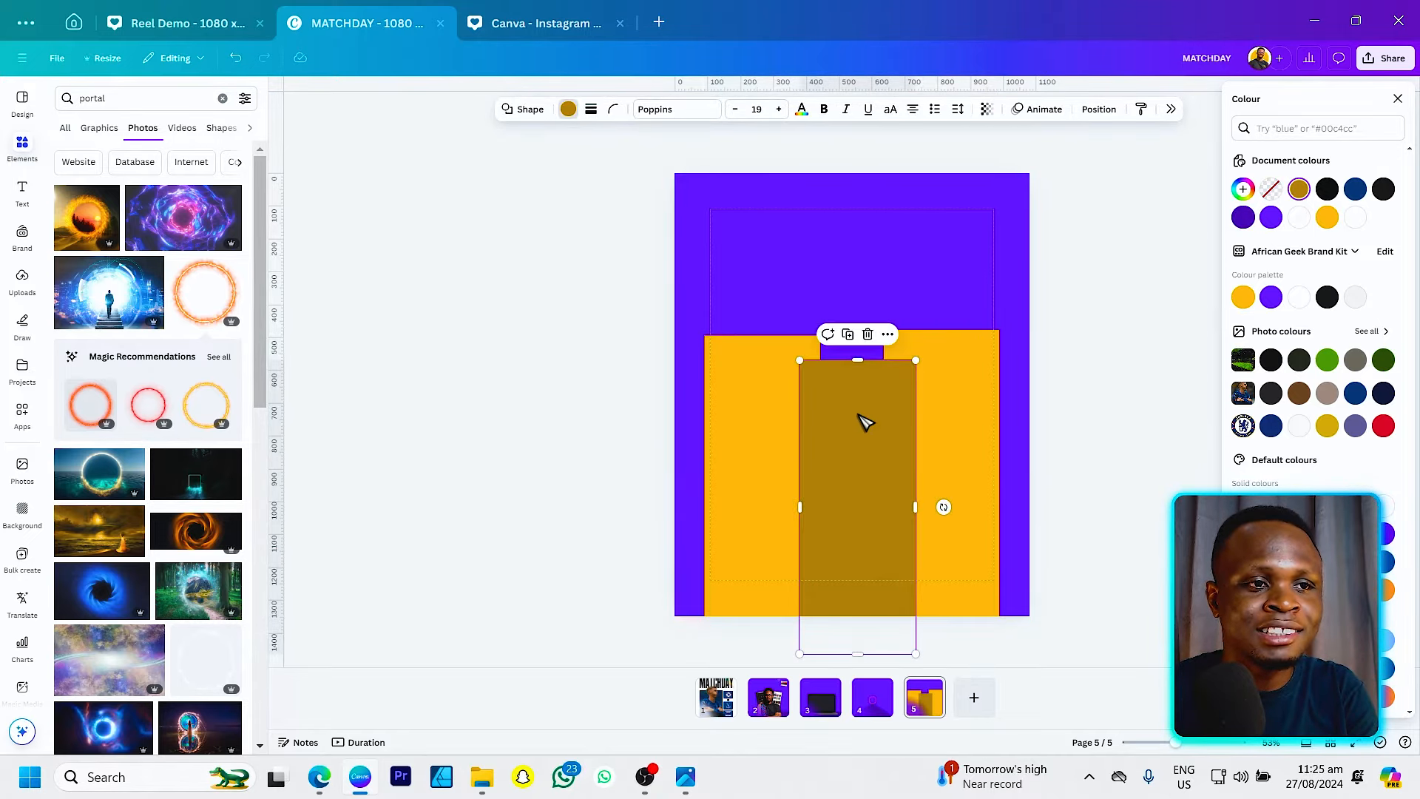
left_click(864, 420)
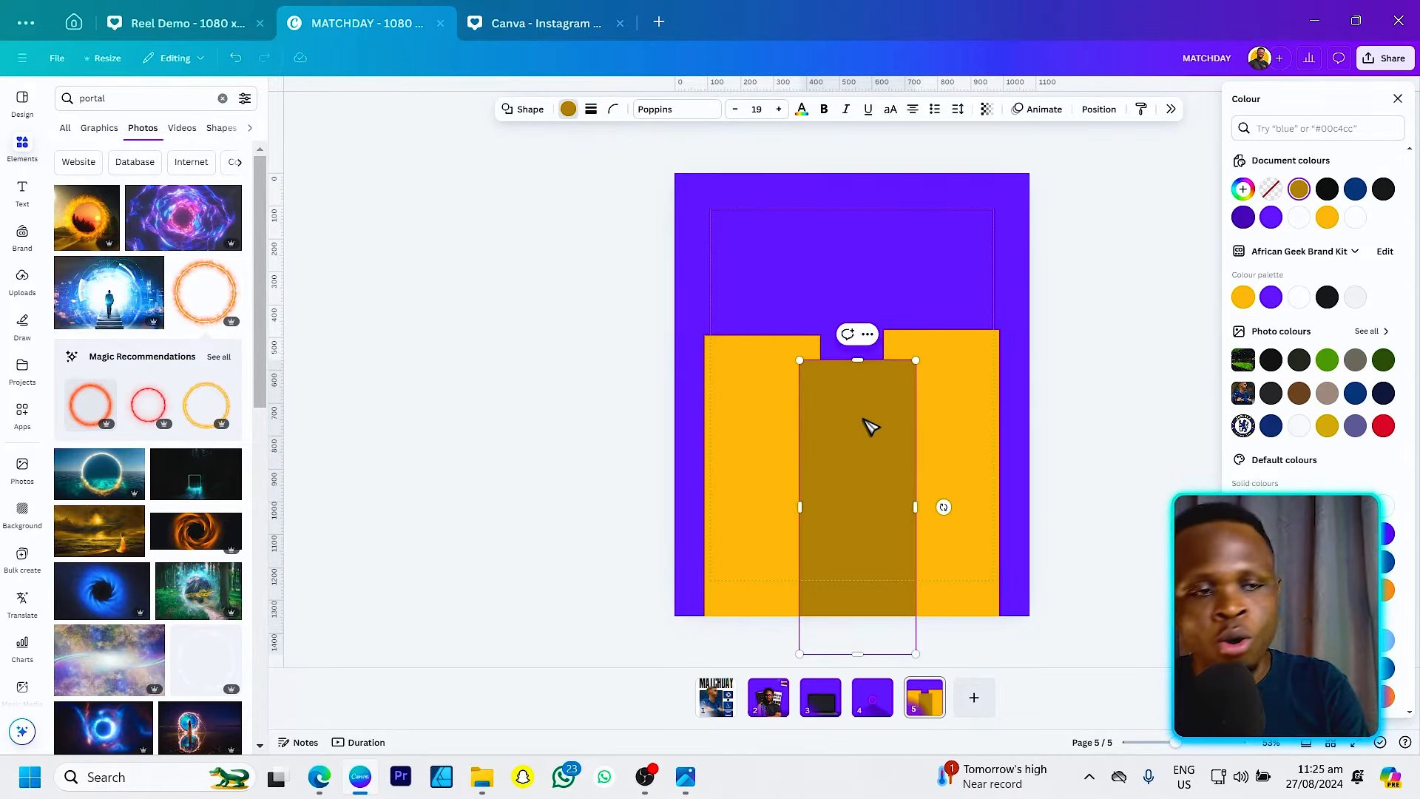
left_click(927, 301)
left_click(888, 445)
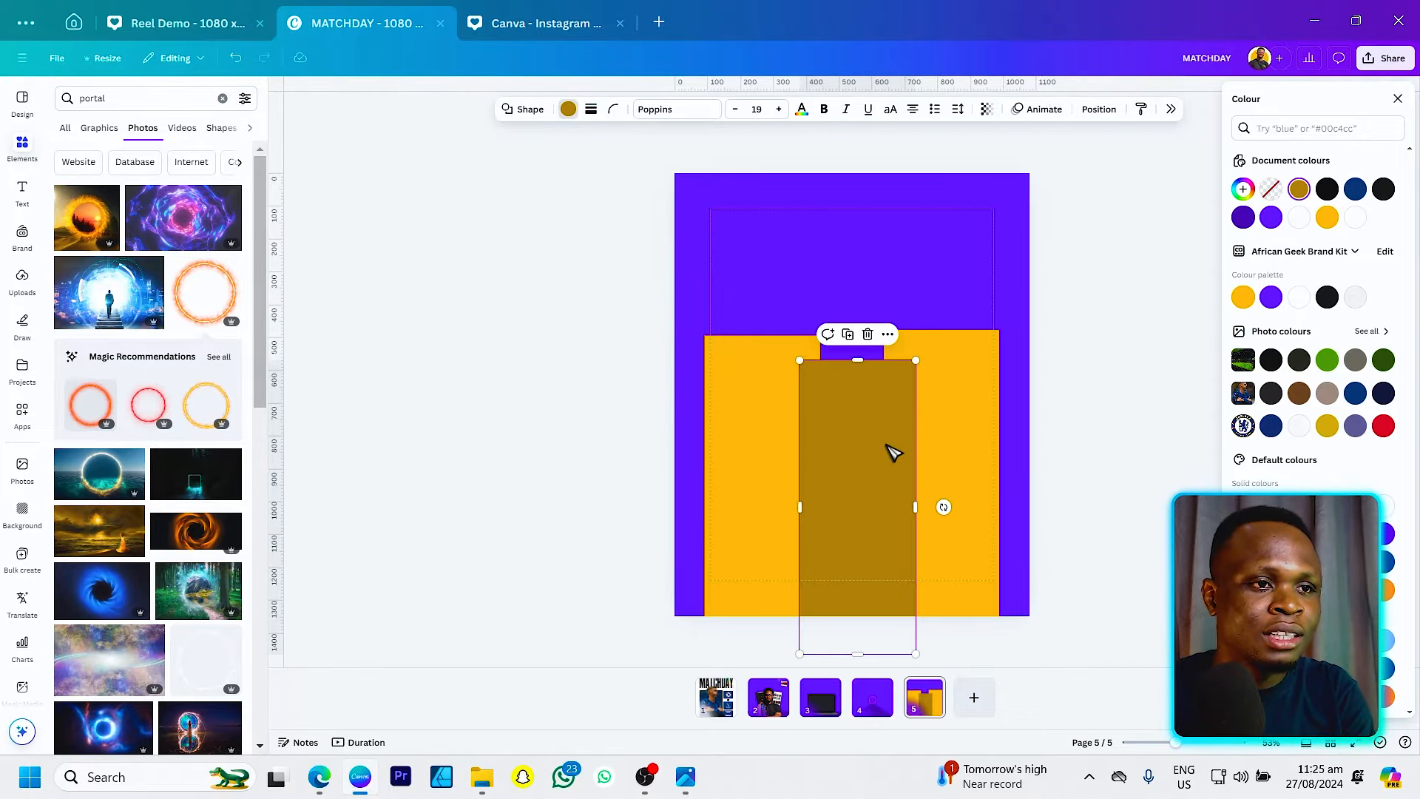
key("ctrl+[")
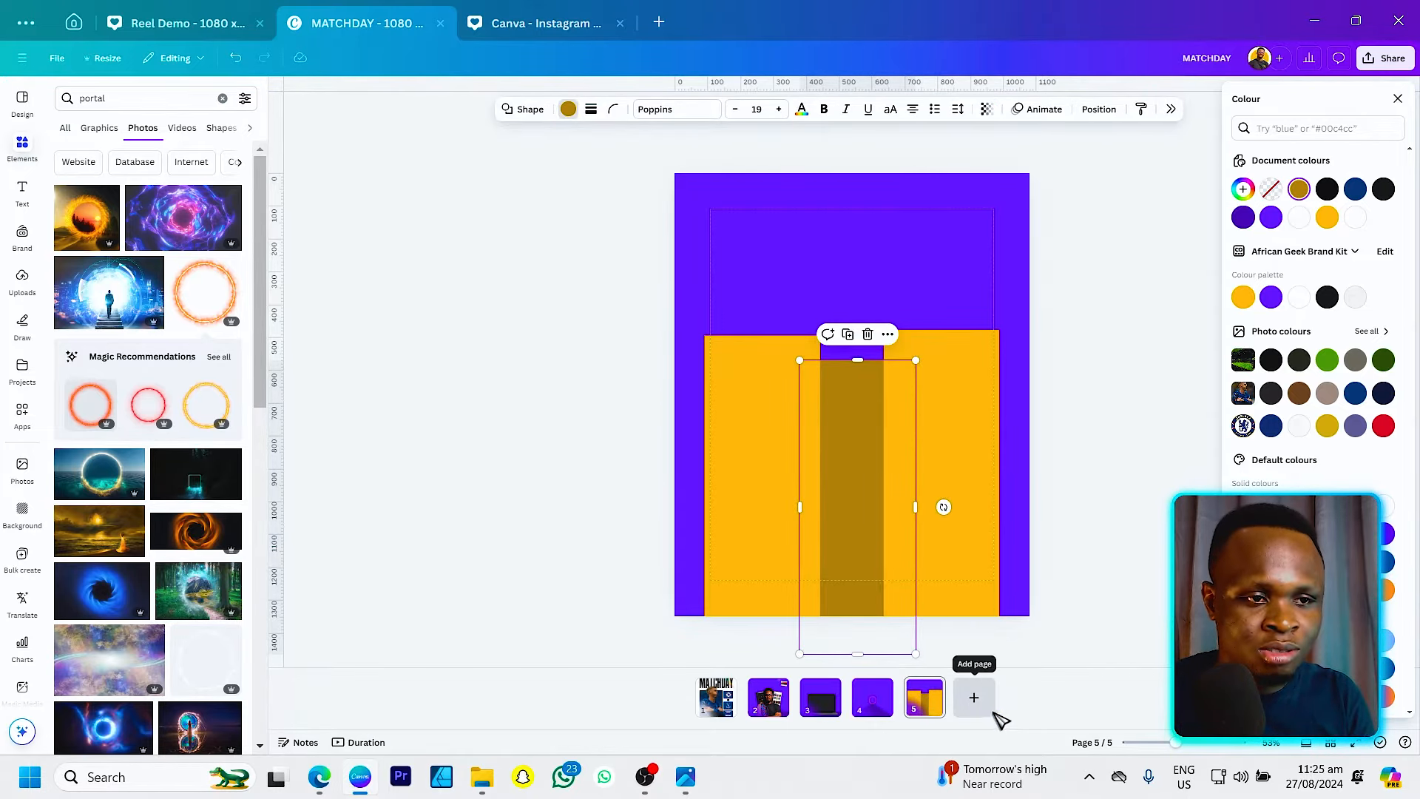
Add a sixth page and copy the dark purple triangle from page 4 onto it.
left_click(988, 711)
left_click(893, 381)
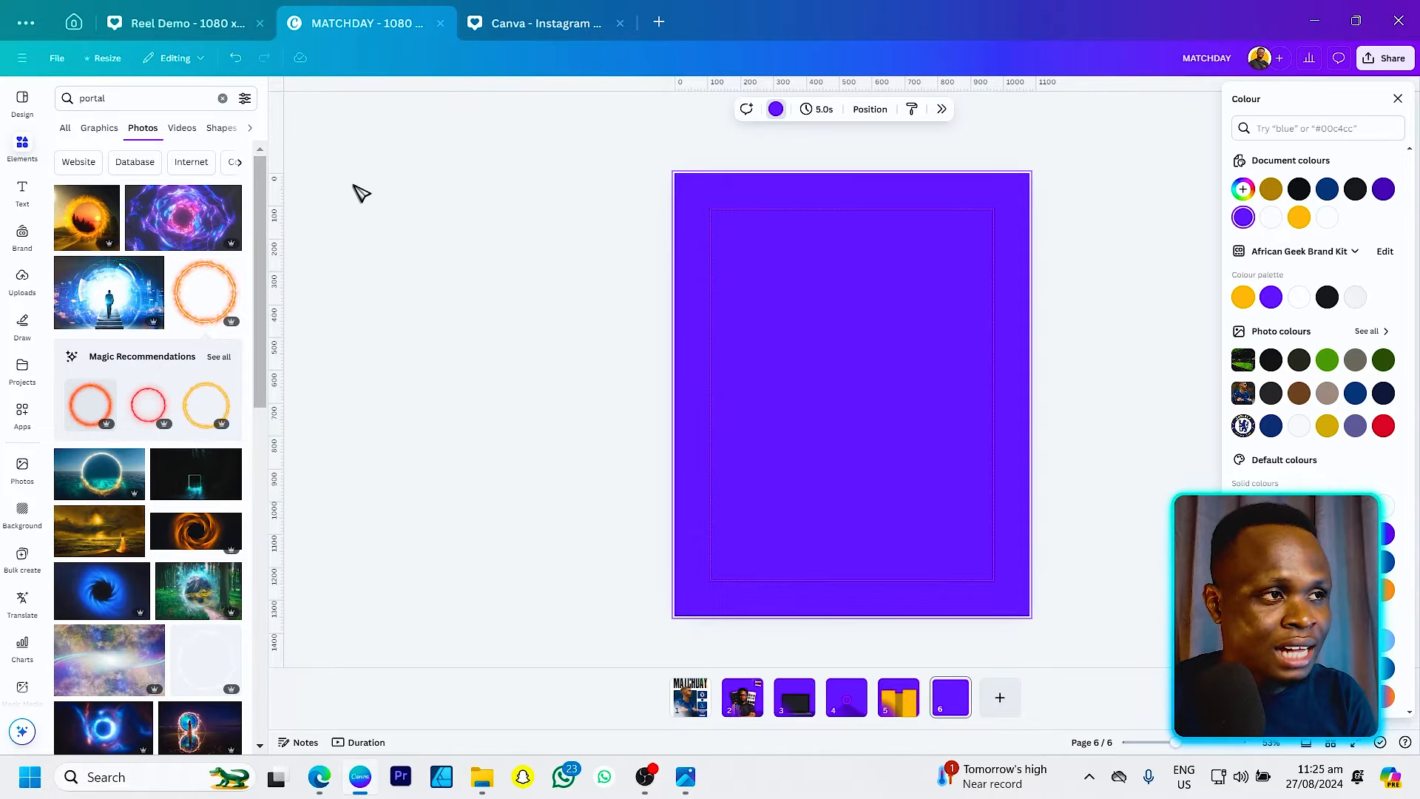
left_click(875, 549)
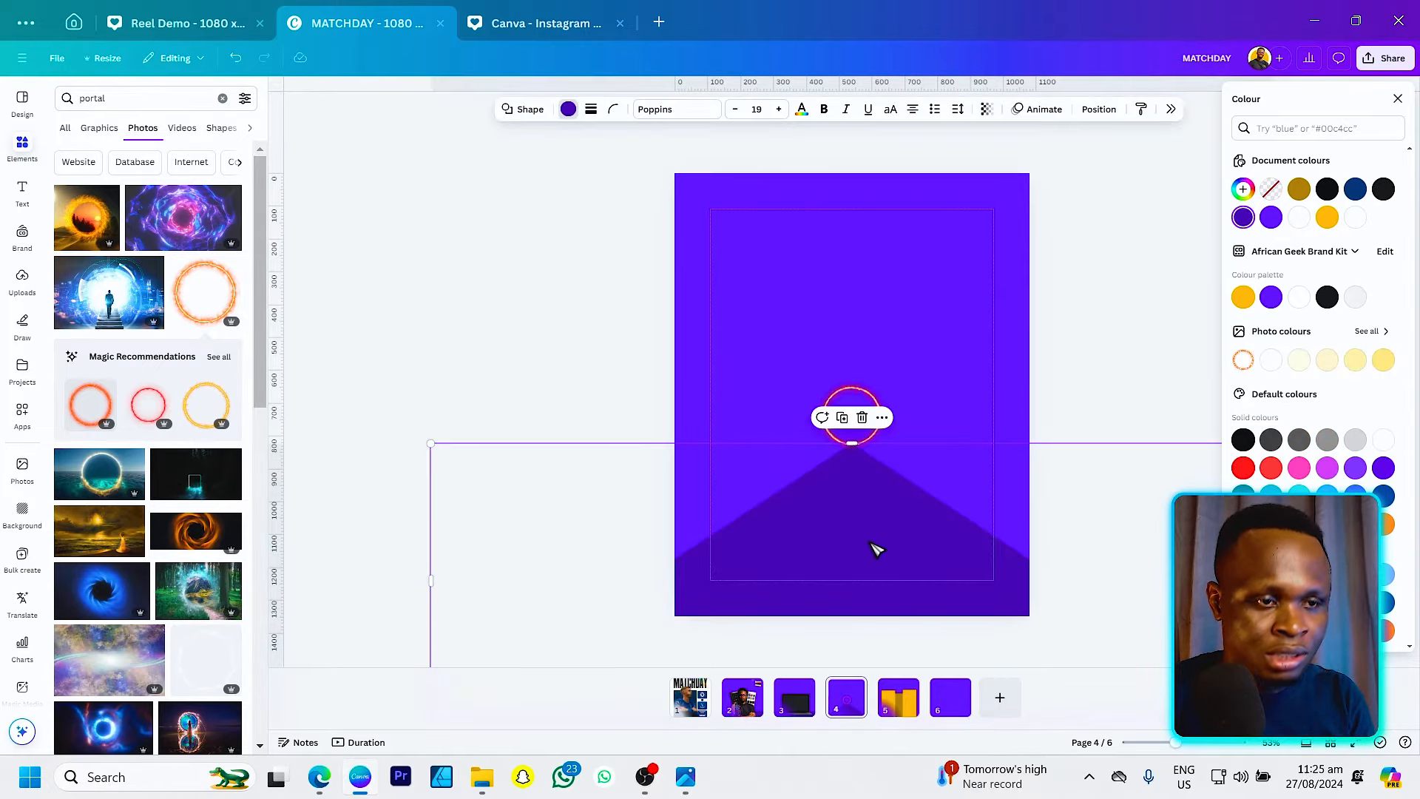
left_click(957, 685)
left_click(878, 536)
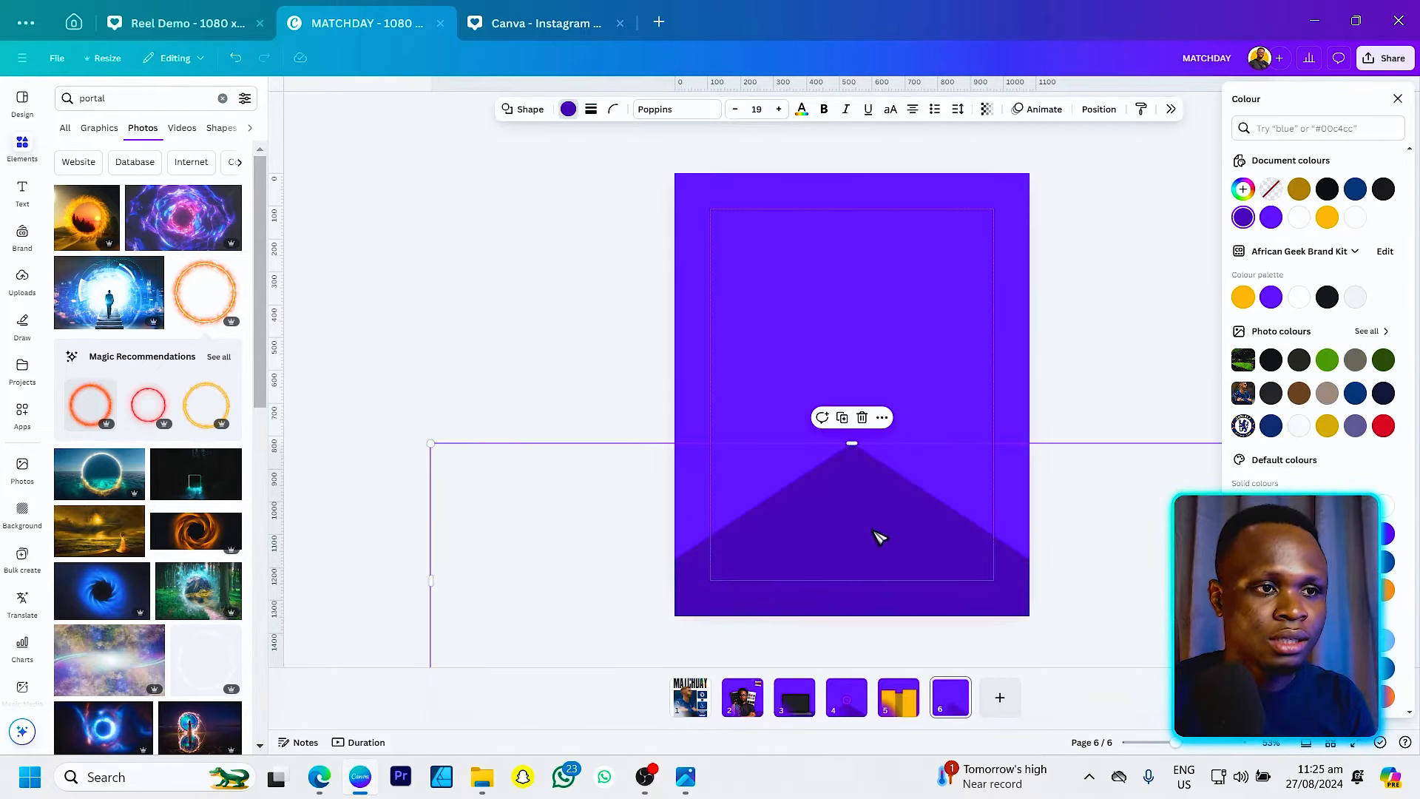
Shrink the triangle into a mountain running off the page's lower-left corner, and place a smaller duplicate behind its right slope.
left_click_drag(879, 536, 767, 378)
left_click_drag(382, 390, 663, 466)
left_click_drag(791, 445, 851, 548)
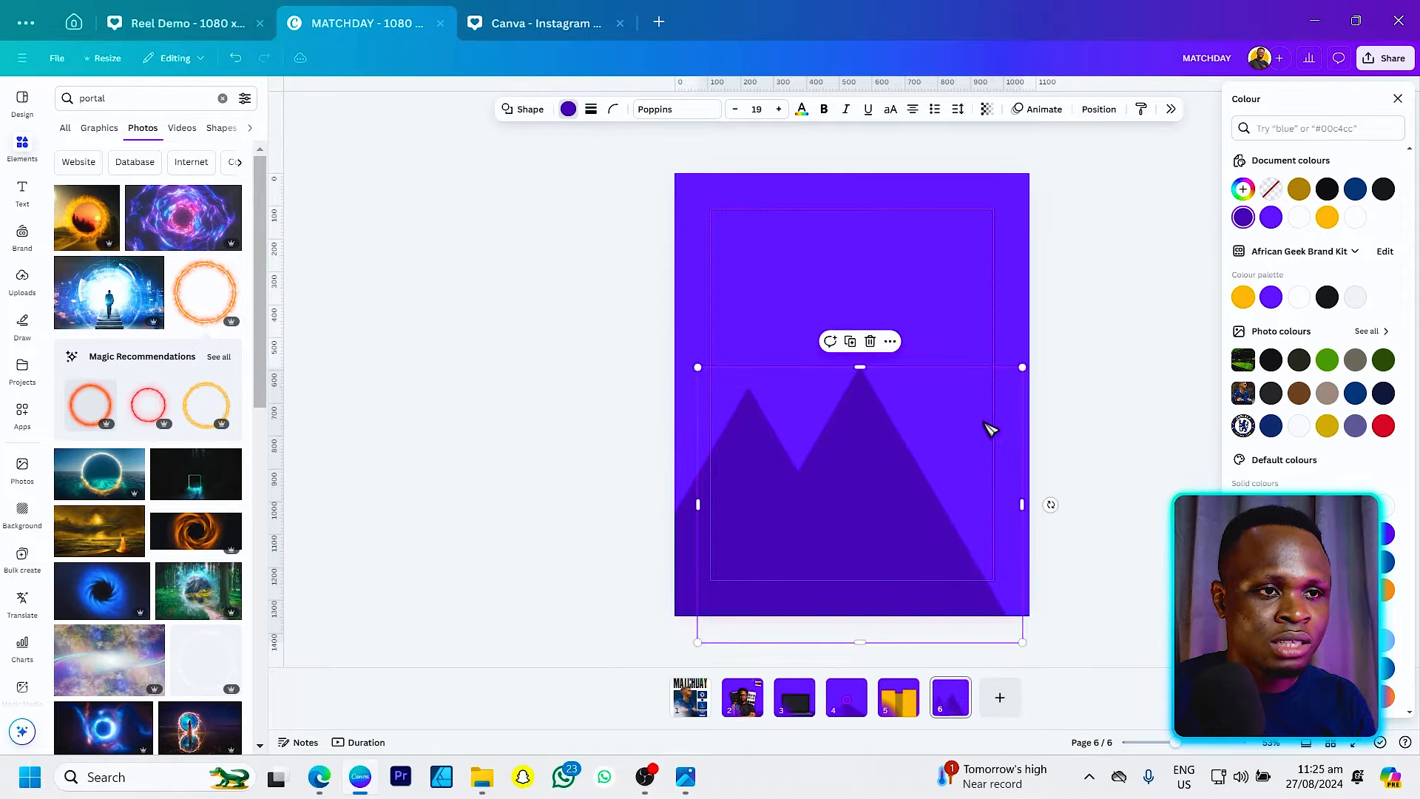
left_click_drag(1025, 367, 983, 482)
left_click_drag(837, 546, 858, 544)
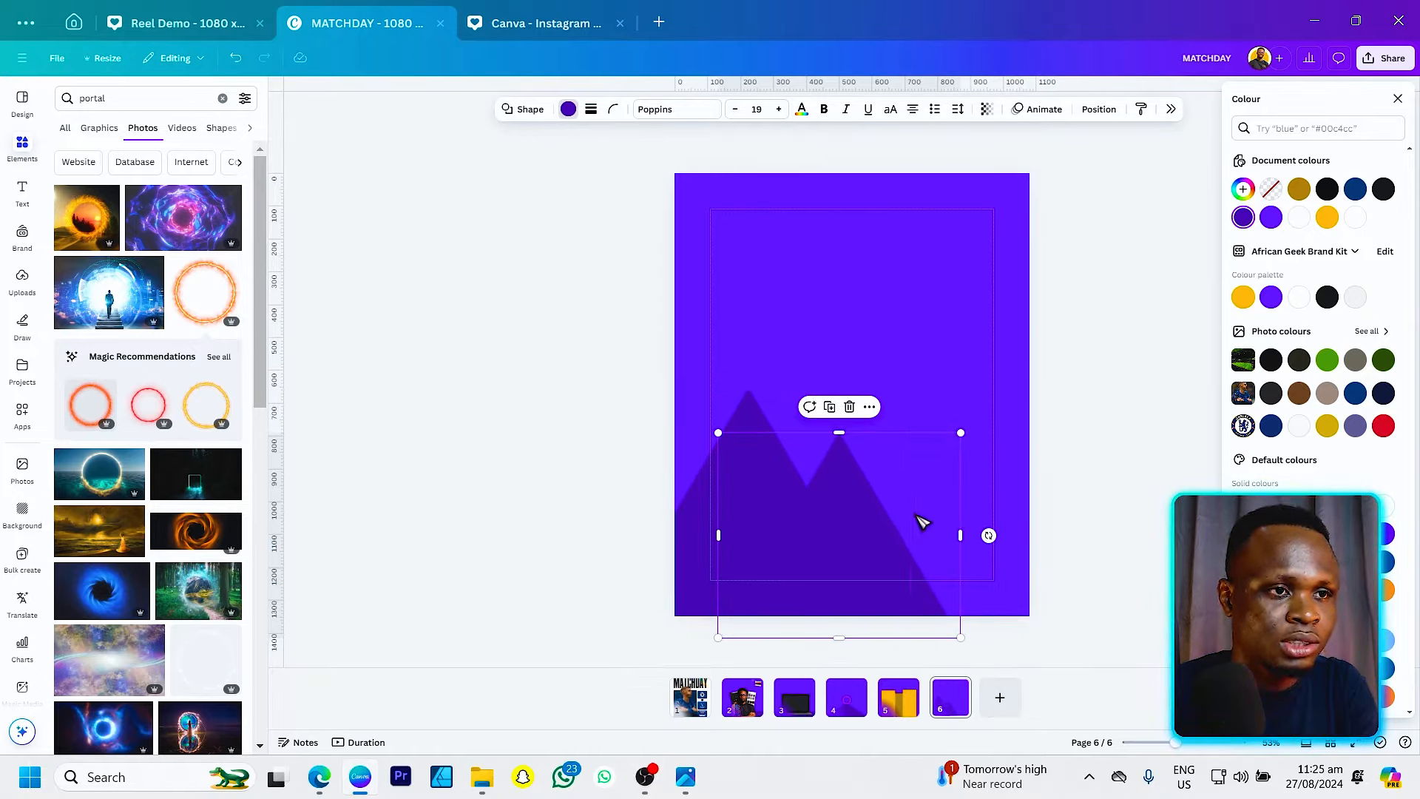
Recolour the smaller rear triangle on page 6 to the darker purple #3A1395.
left_click(568, 109)
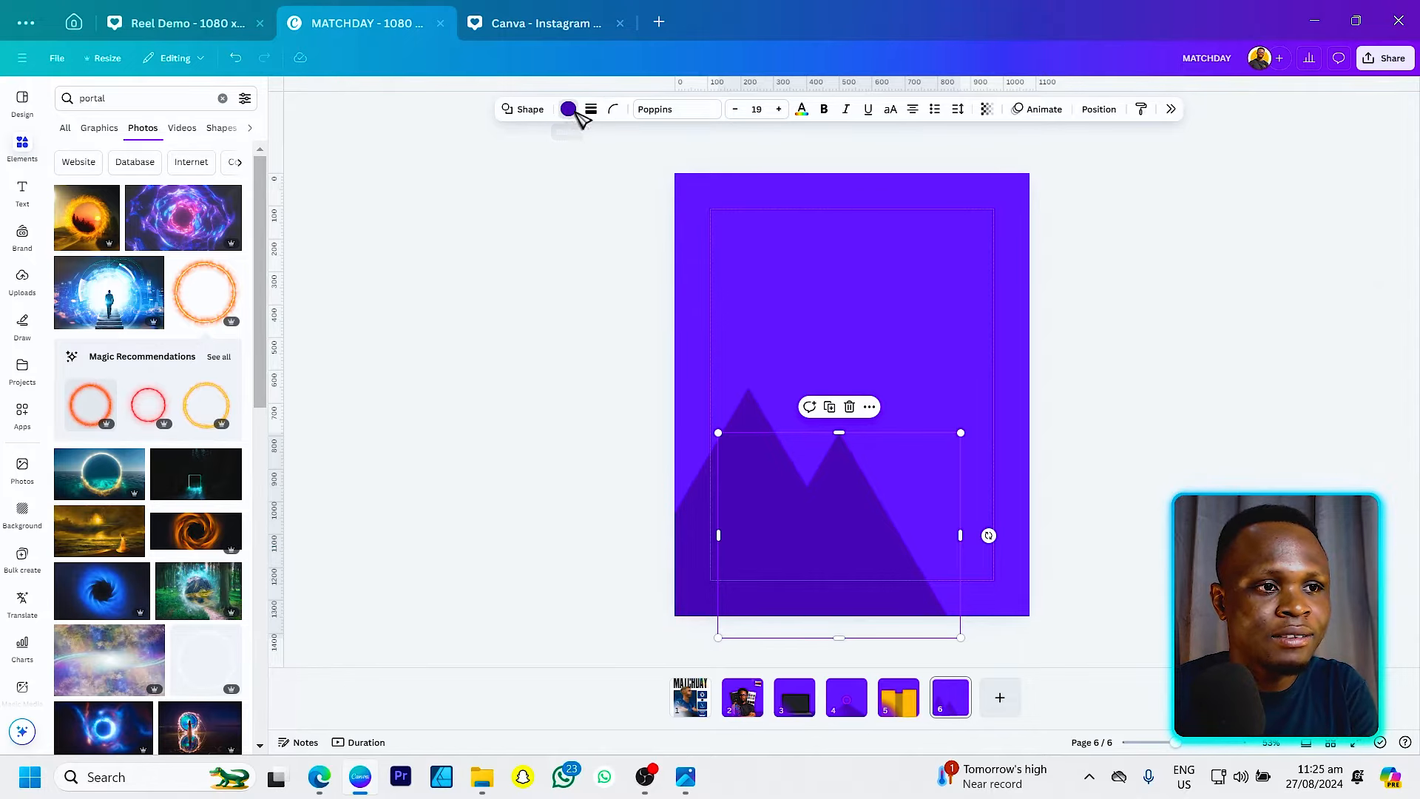
left_click(568, 109)
left_click(1243, 189)
left_click(1381, 268)
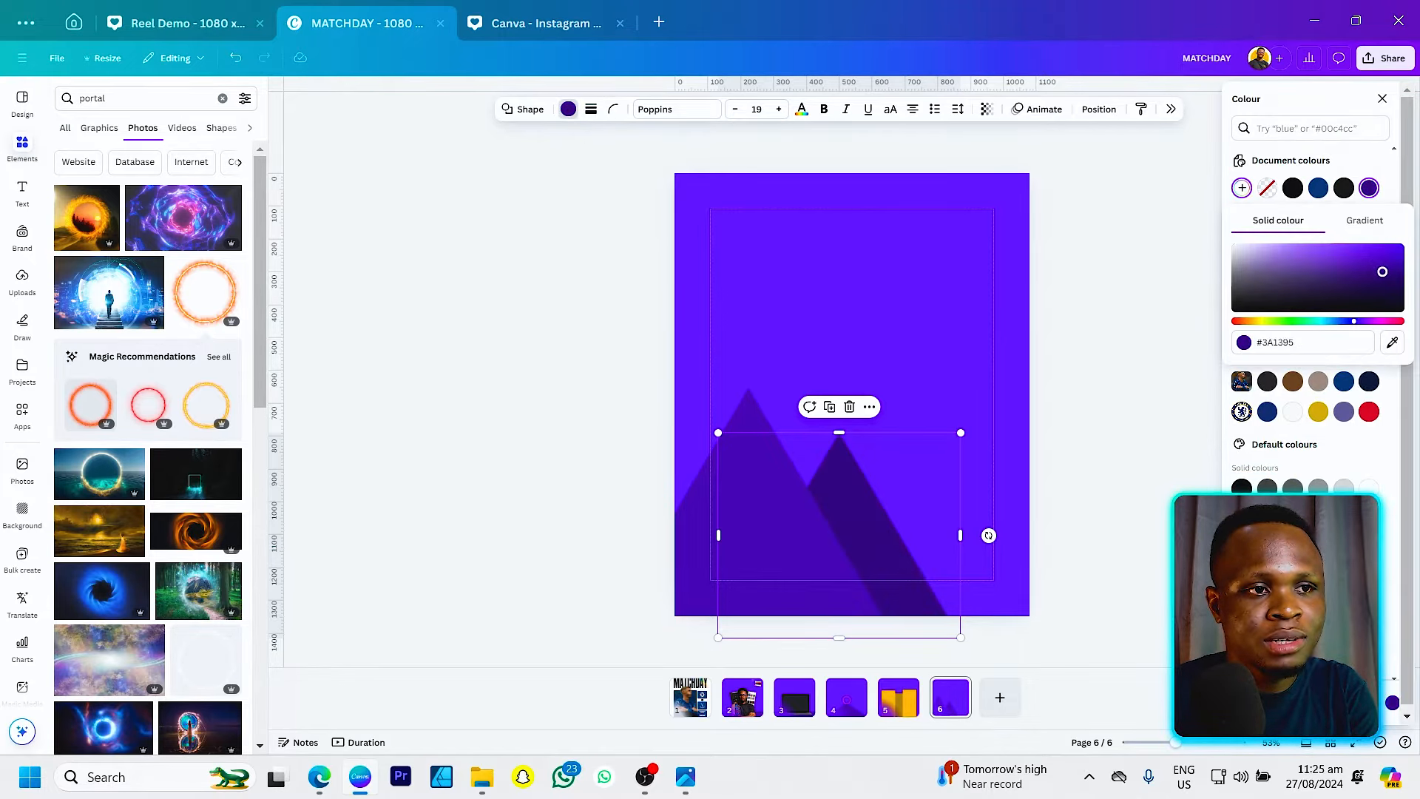
left_click(826, 322)
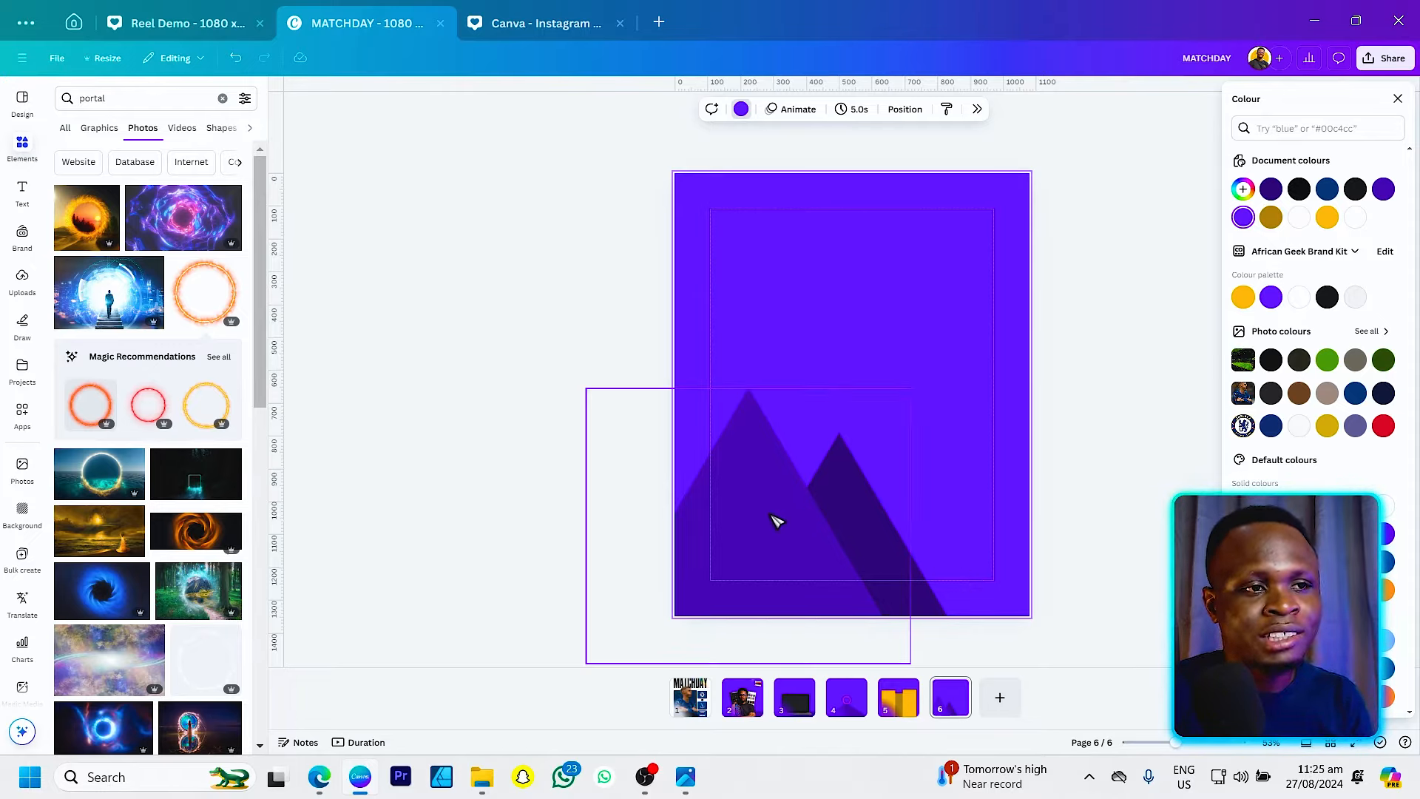
Try enlarging the darker rear triangle to the front triangle's height, and shrink it back.
left_click(945, 604)
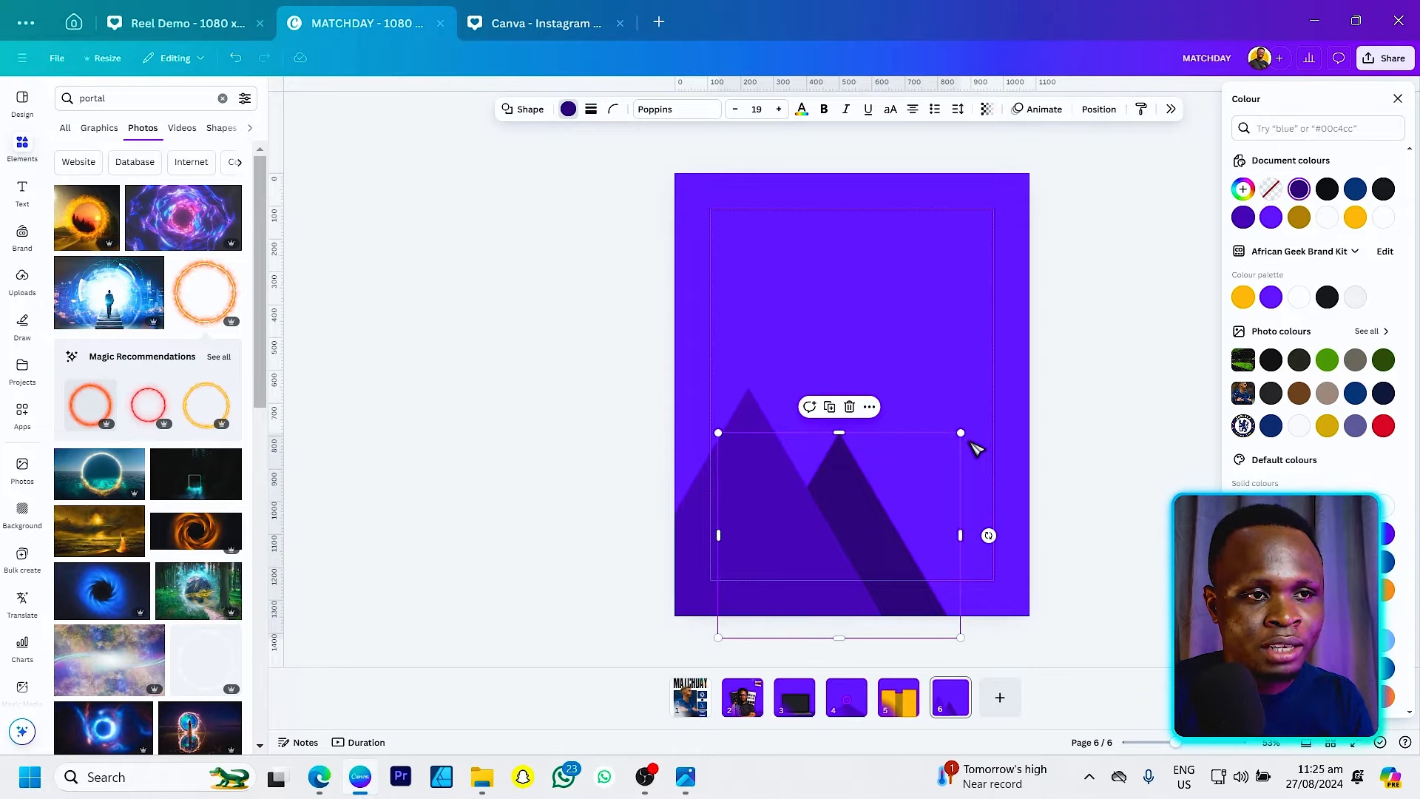
left_click_drag(959, 435, 1012, 390)
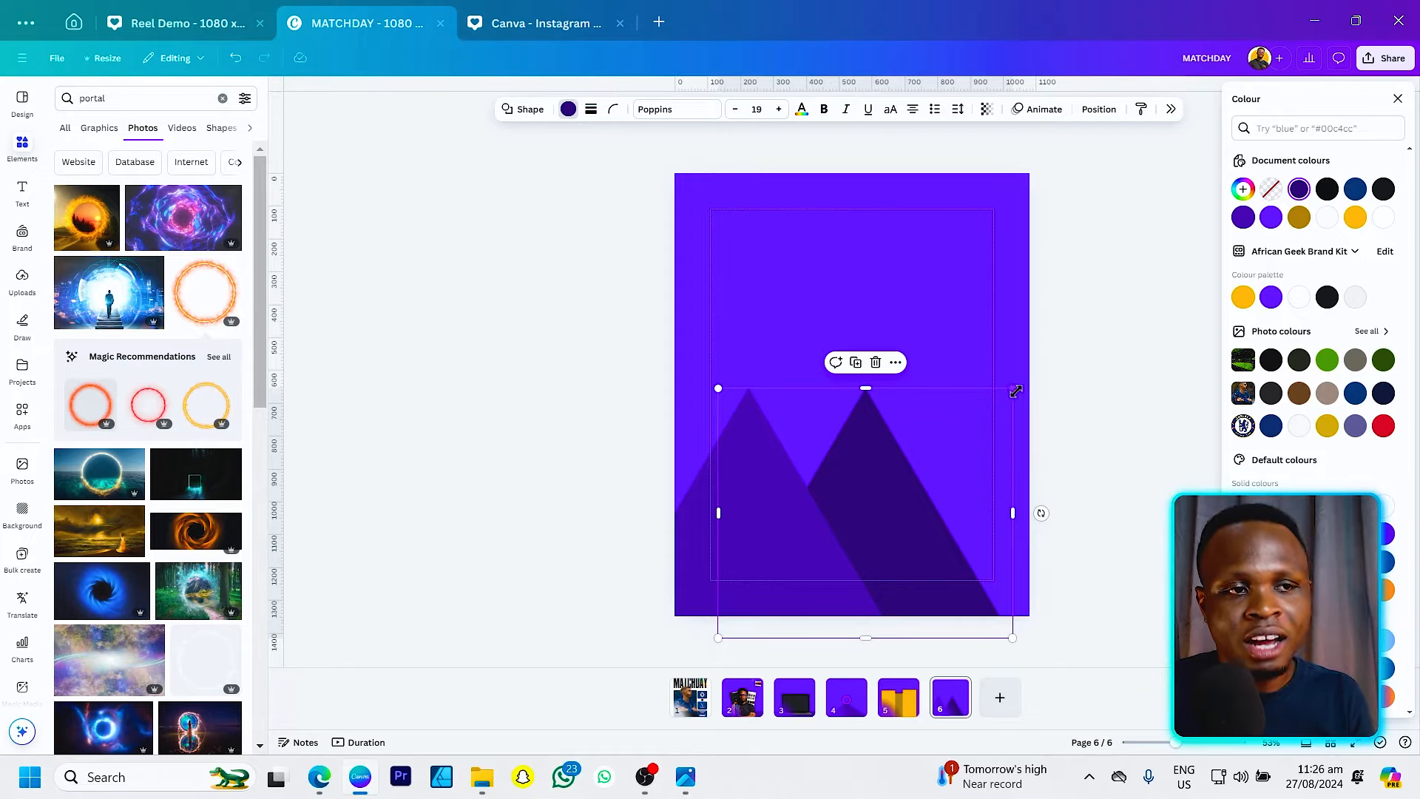
left_click_drag(1016, 391, 961, 435)
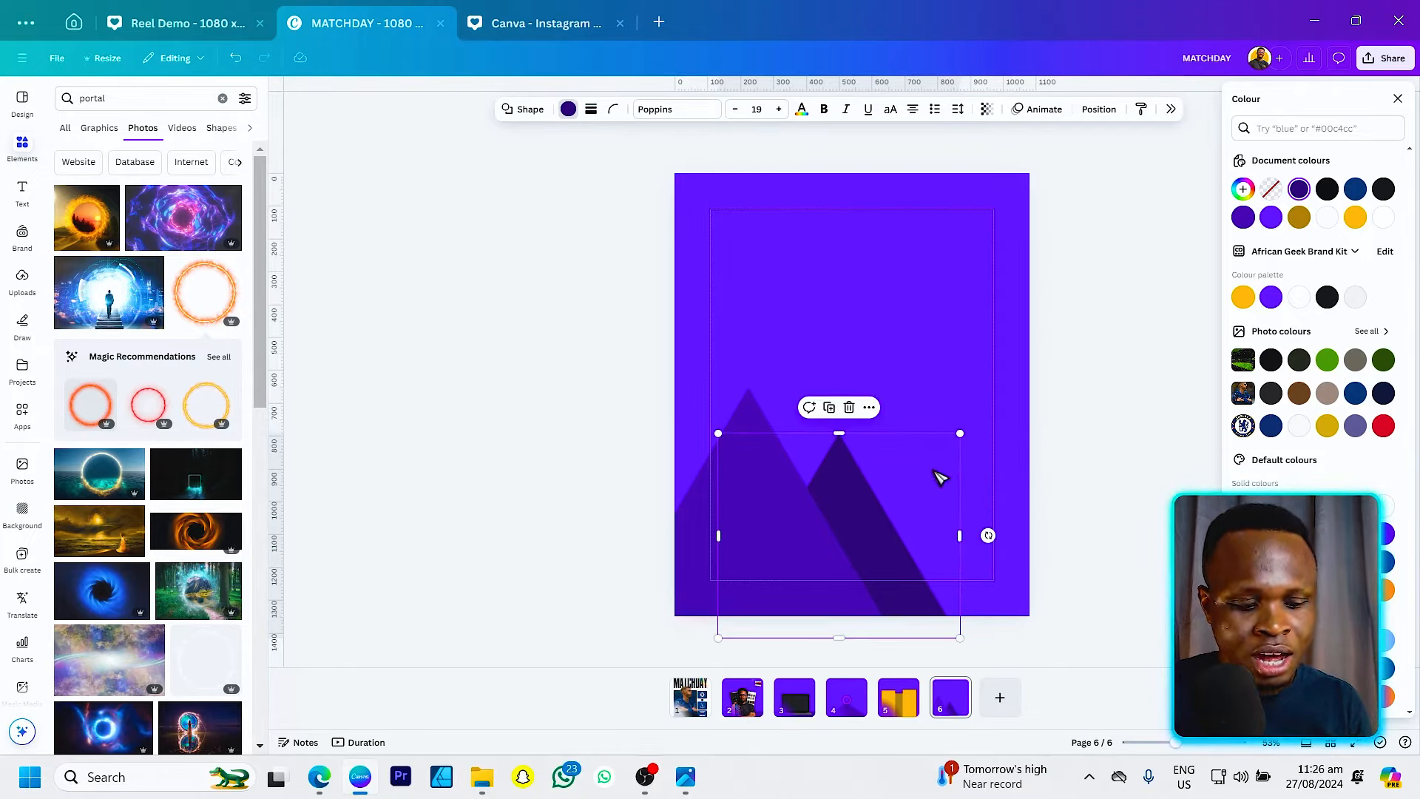
Duplicate the lighter triangle as a third, smallest peak in the page's lower-right corner, behind the dark triangle.
left_click_drag(699, 490, 917, 444)
left_click_drag(1123, 339, 960, 483)
left_click_drag(880, 547, 951, 544)
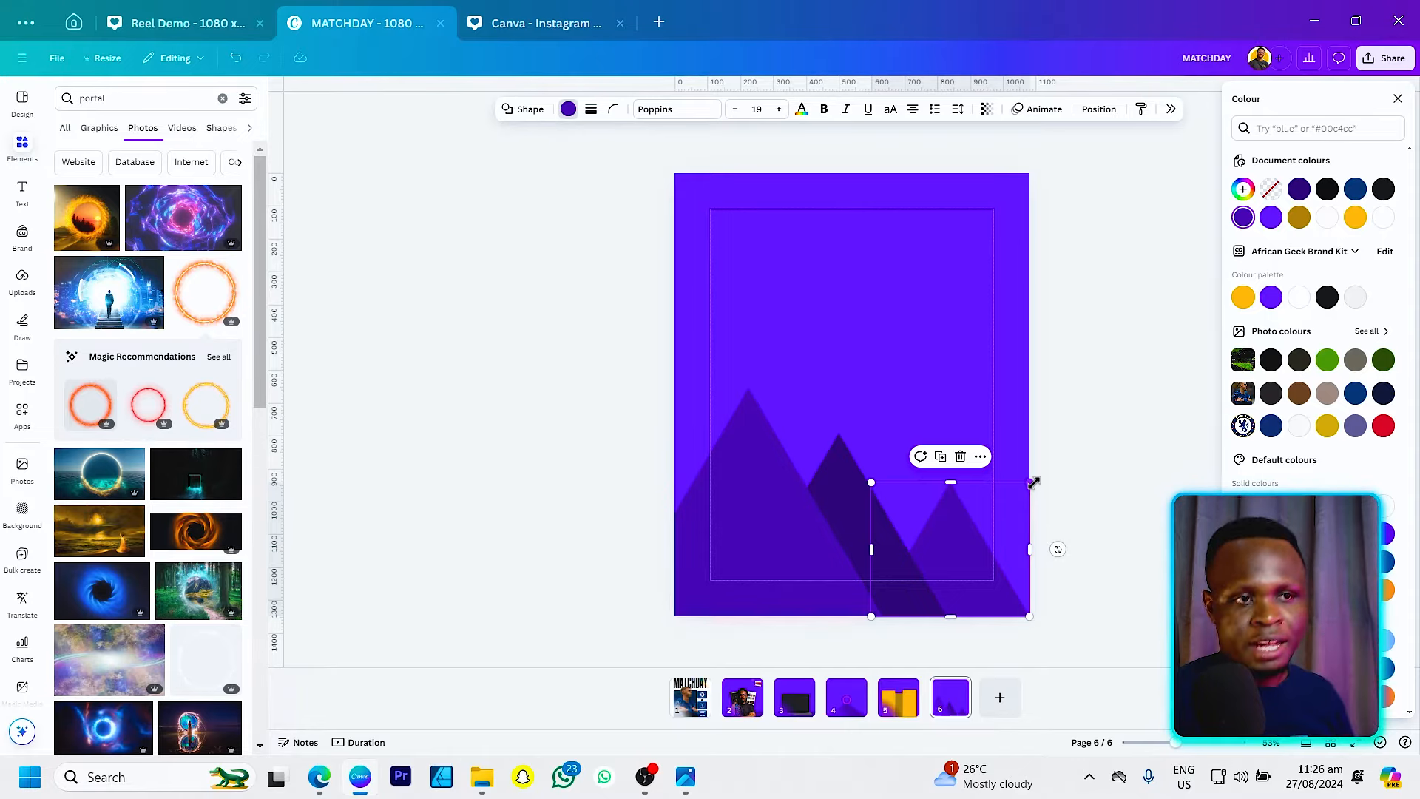
left_click(687, 392)
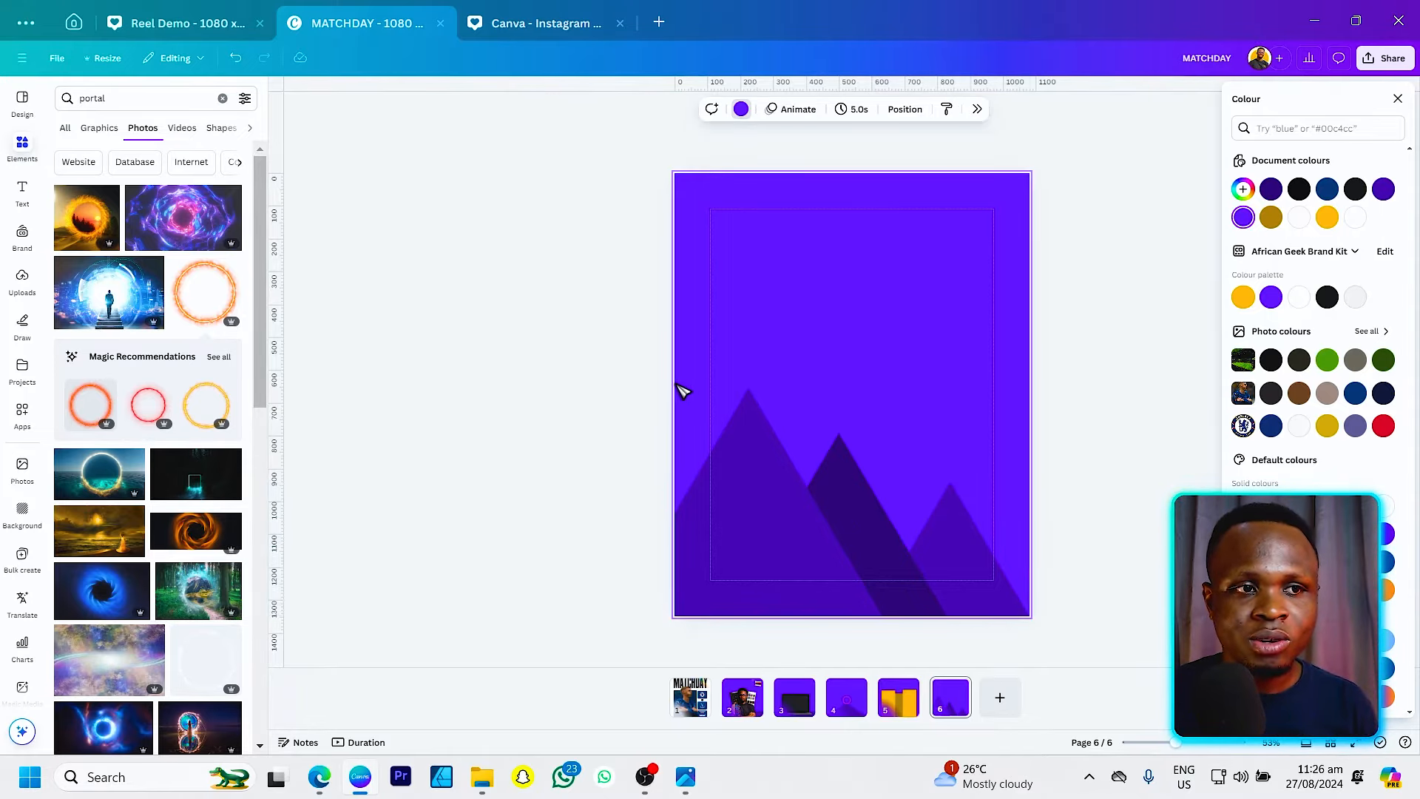
Draw a temporary line sloping down above the three peaks to illustrate their decreasing heights, and delete it.
key("l")
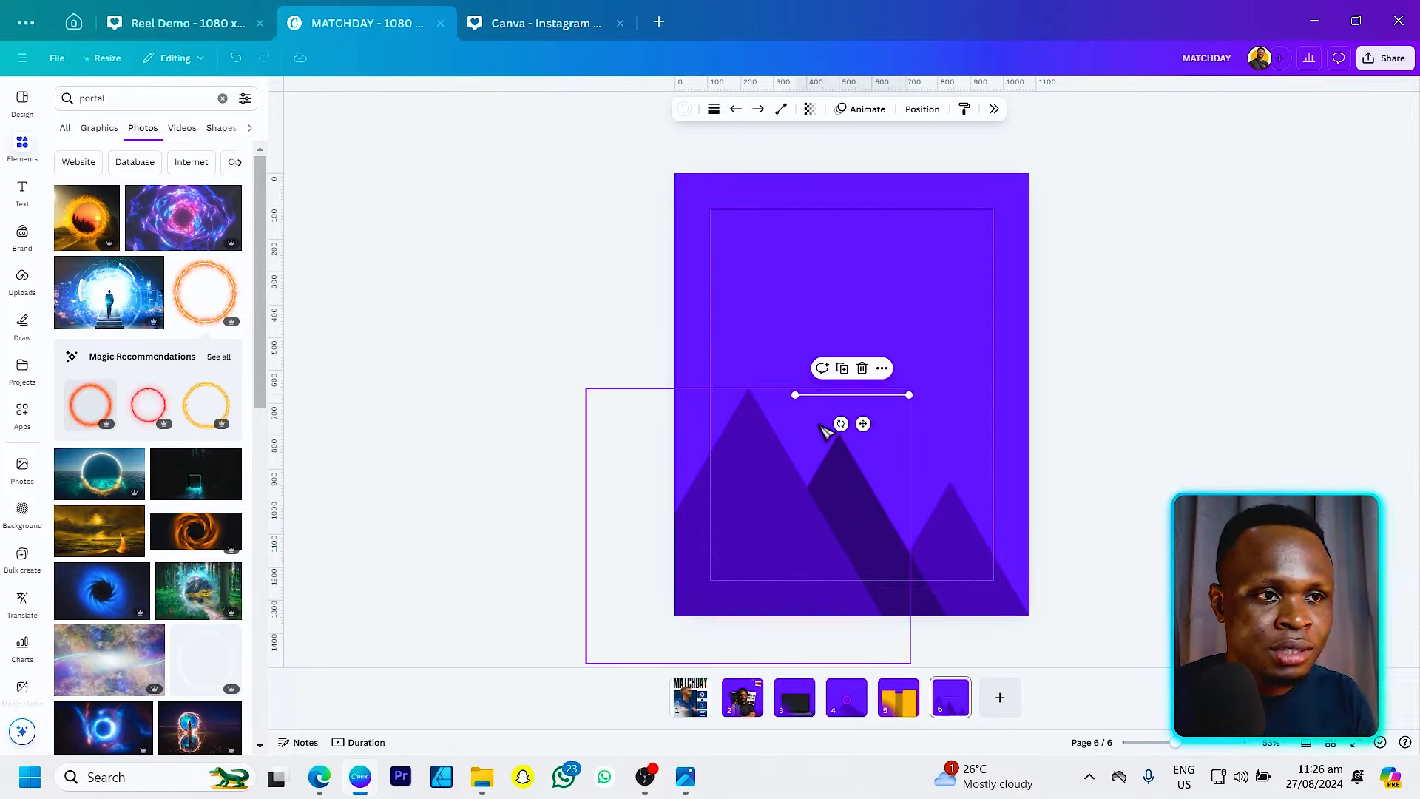
left_click_drag(841, 424, 810, 414)
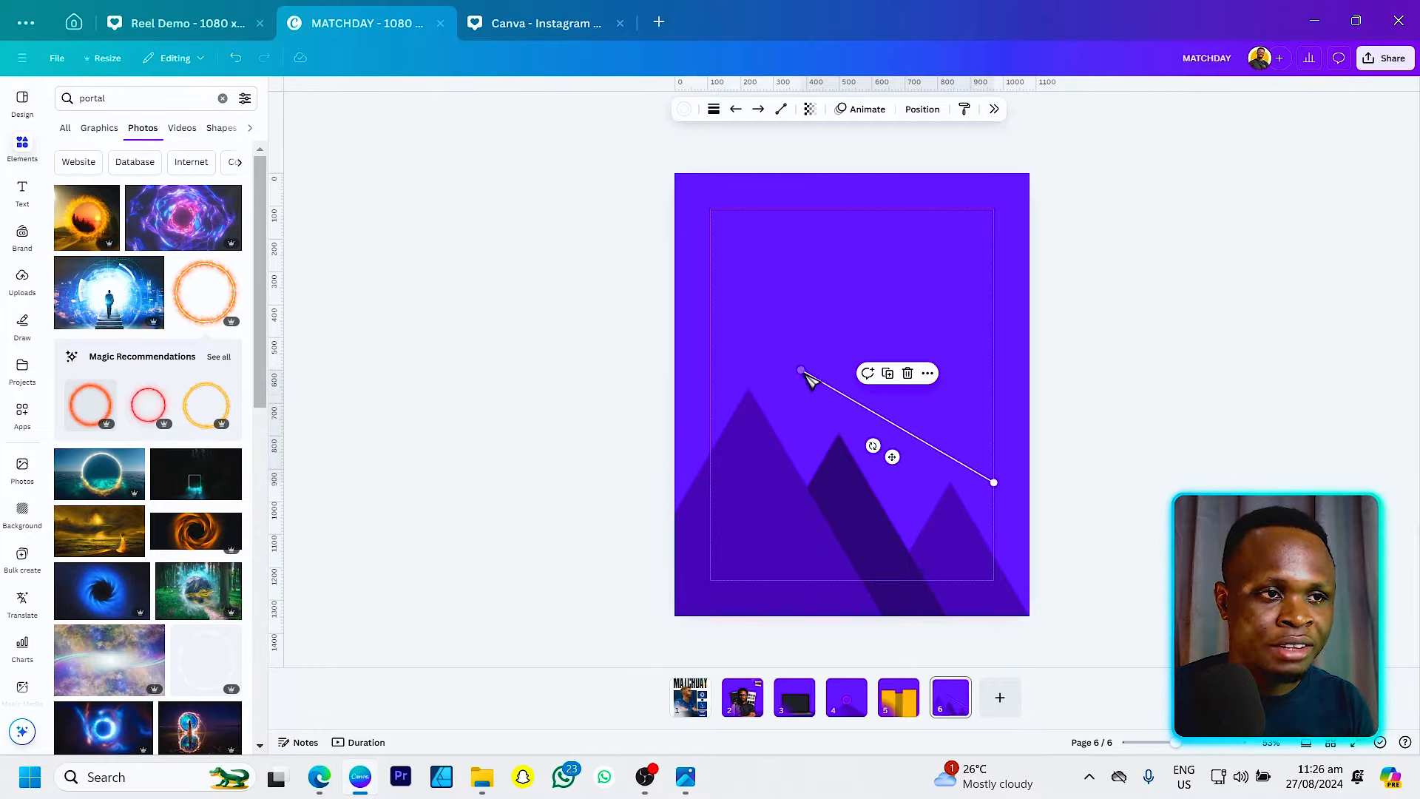
left_click_drag(805, 372, 749, 353)
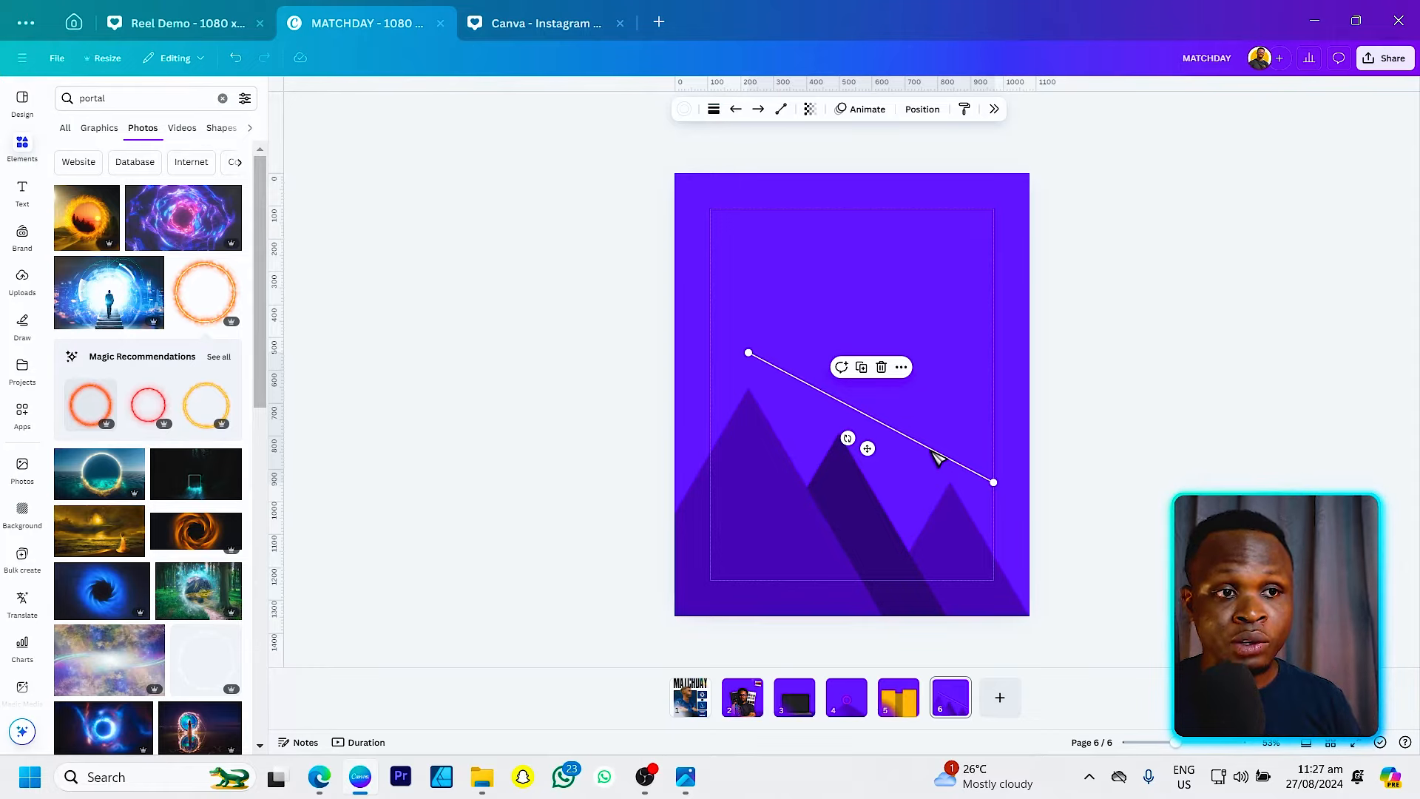
key("Delete")
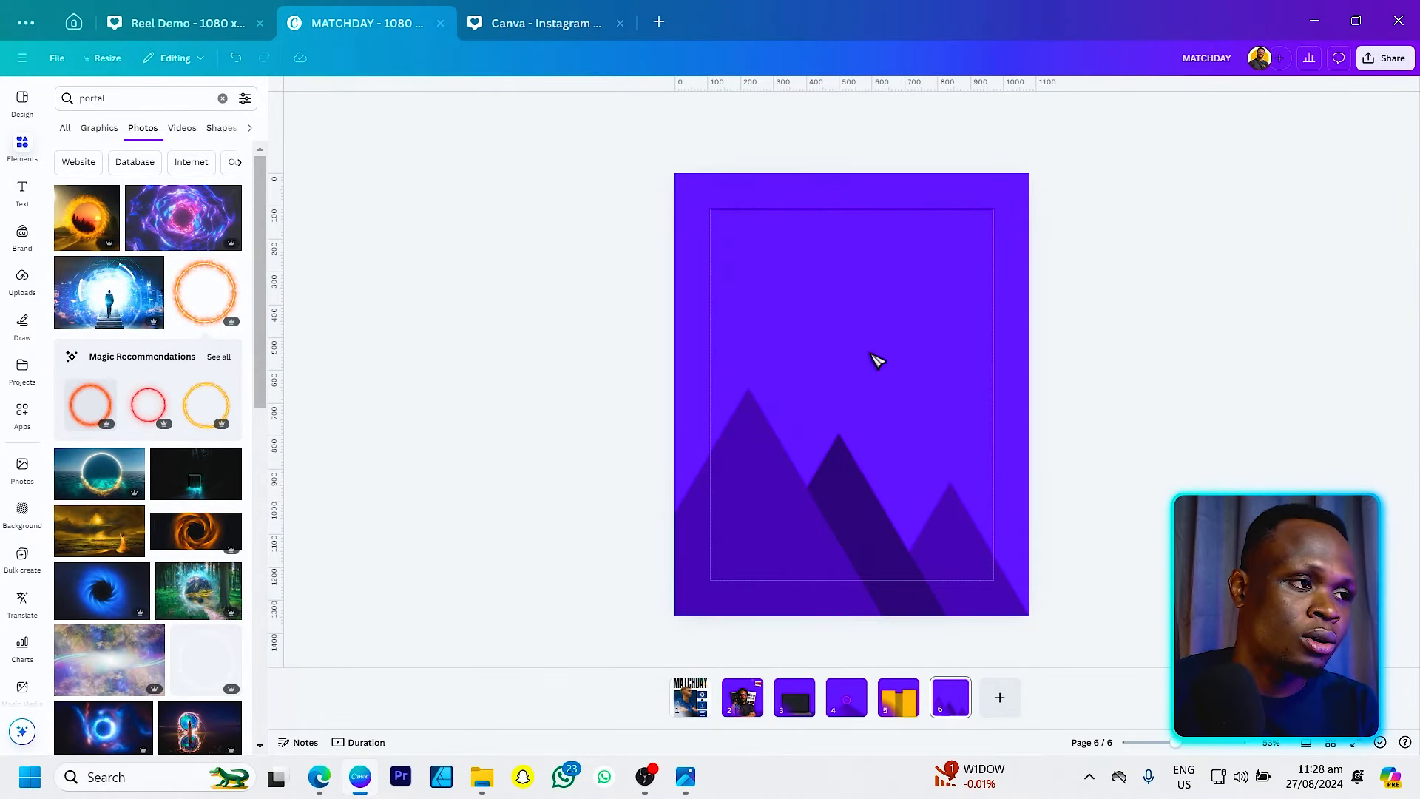
Search the graphics for "shadow" and insert the thin horizontal soft shadow on page 6.
left_click(820, 620)
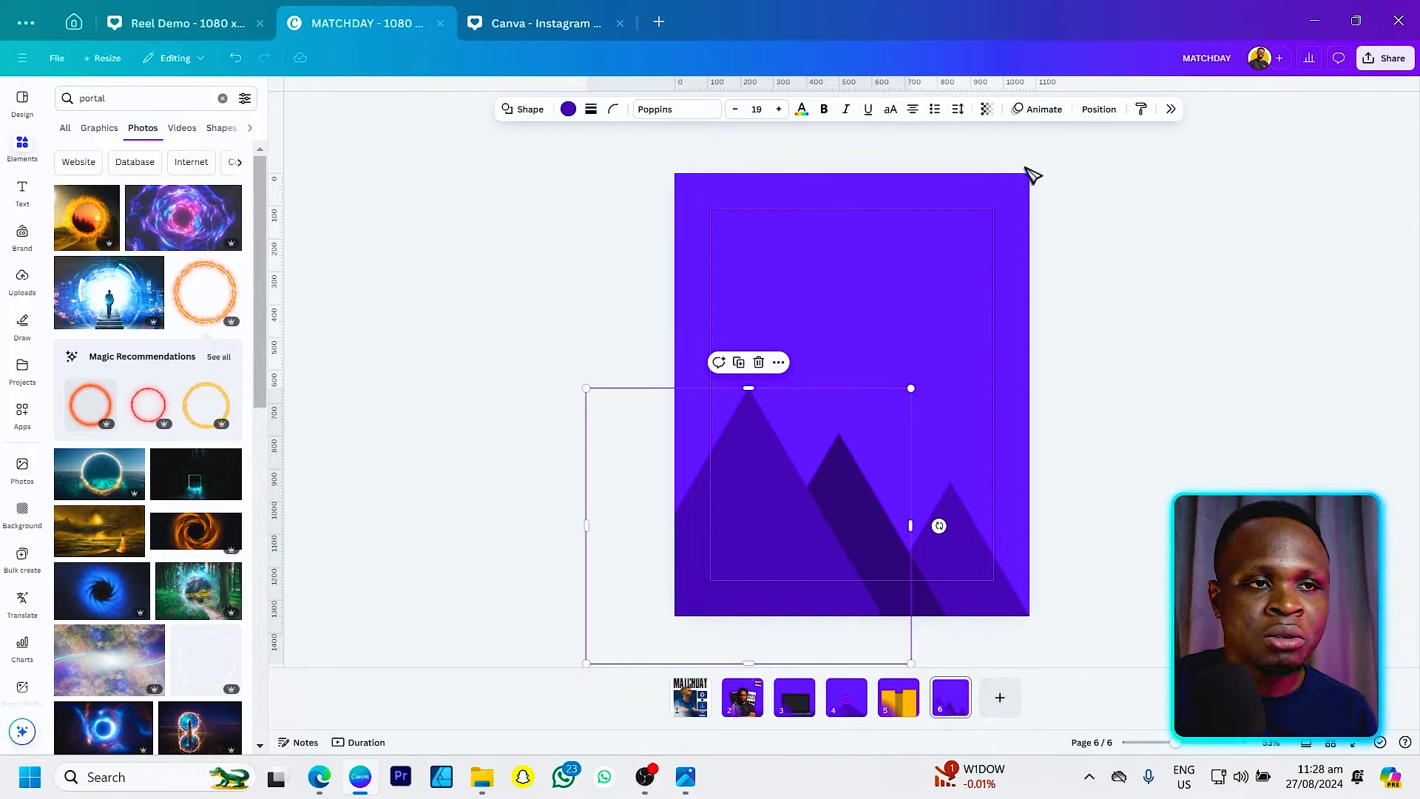
left_click(172, 97)
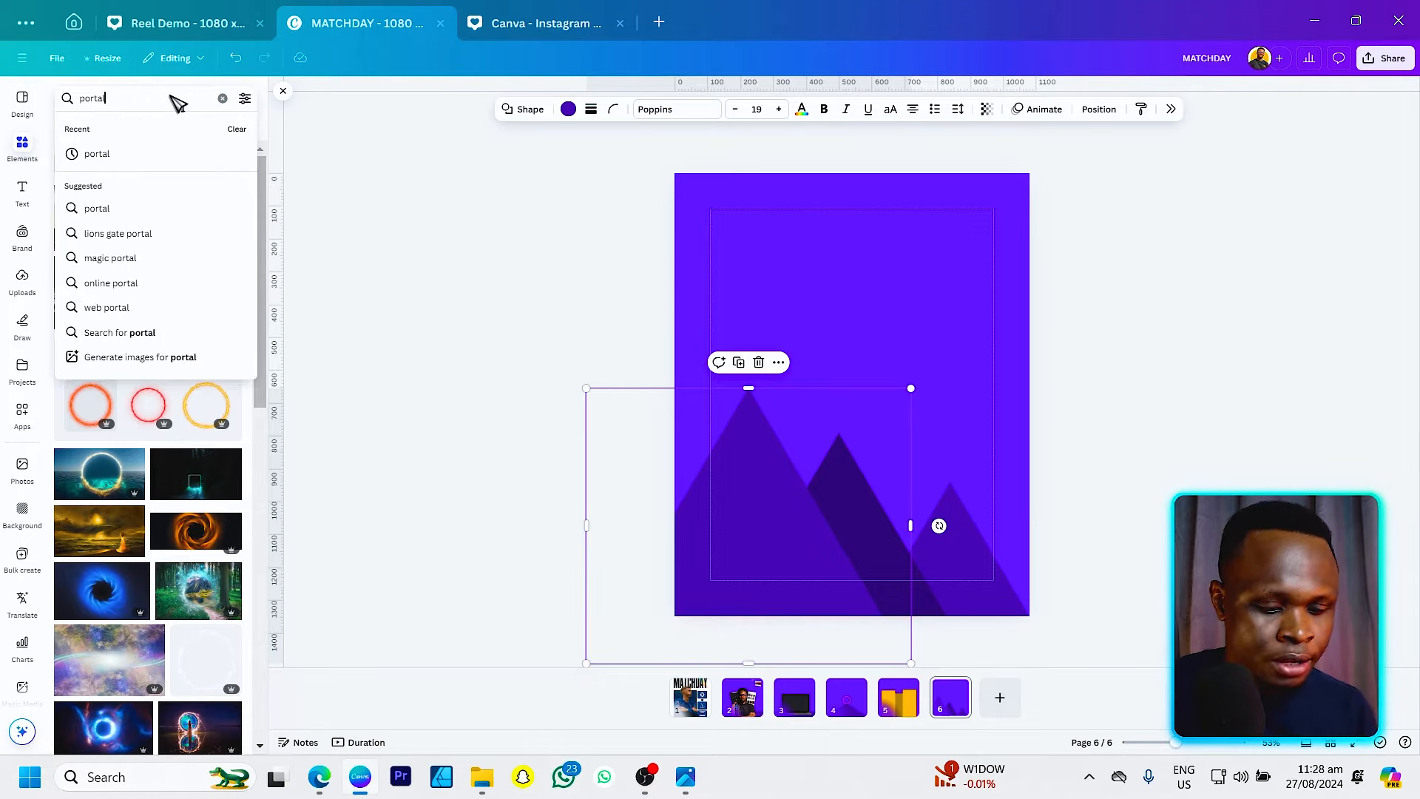
type("shadow")
key("Return")
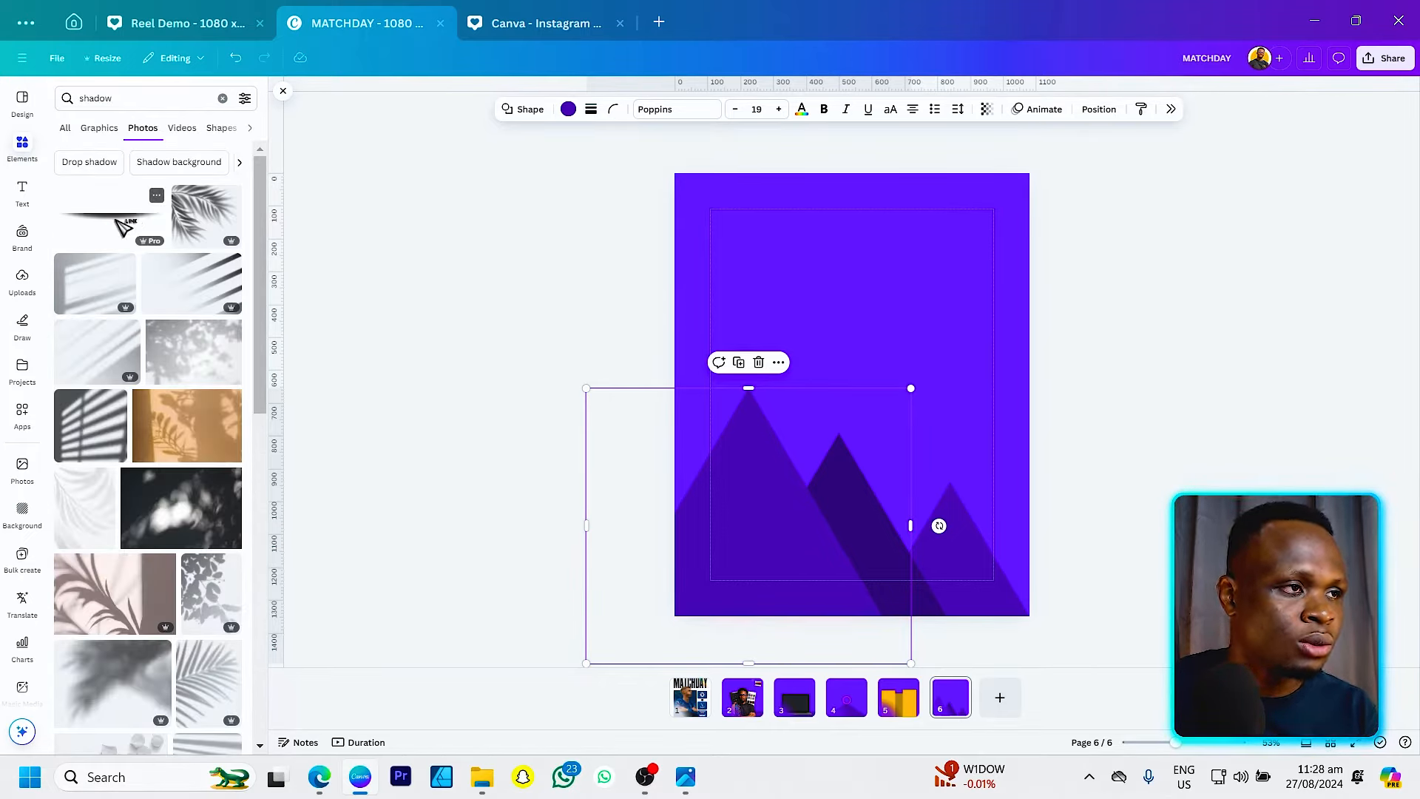
left_click(97, 129)
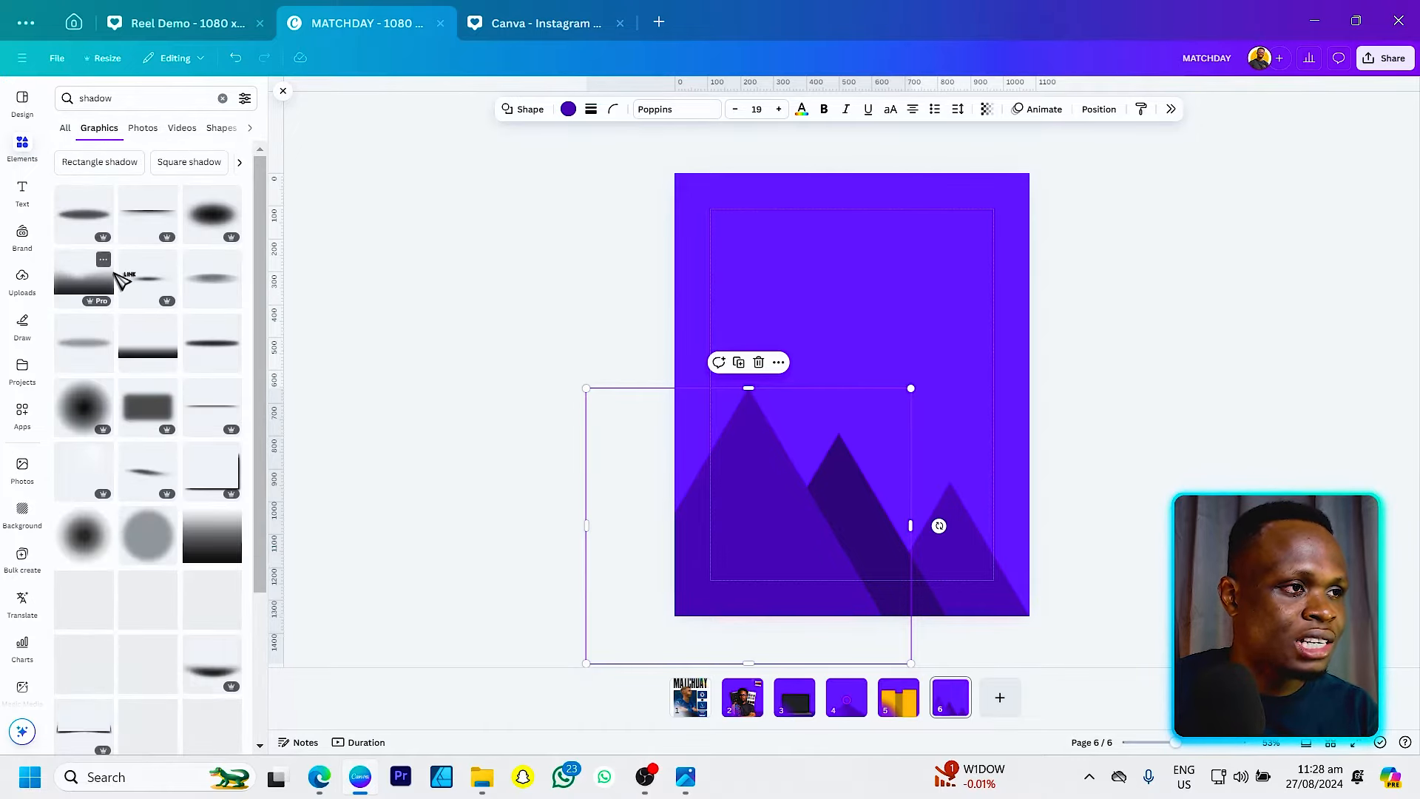
left_click(155, 222)
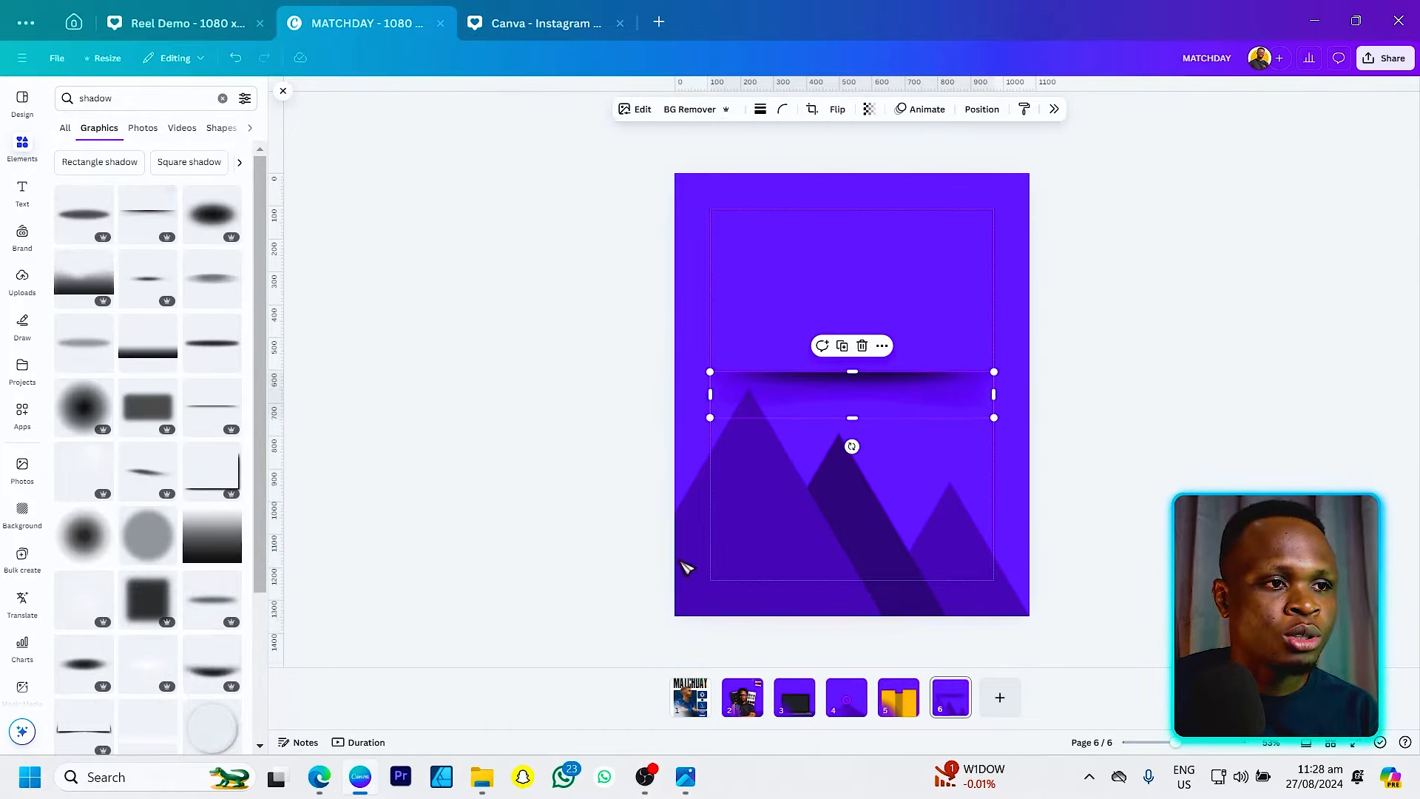
Rotate the shadow to match the largest triangle's right slope and fit it along that edge, over the dark triangle.
left_click_drag(850, 447, 933, 341)
left_click_drag(847, 375, 884, 458)
key("Left")
key("Left")
key("Left")
key("Left")
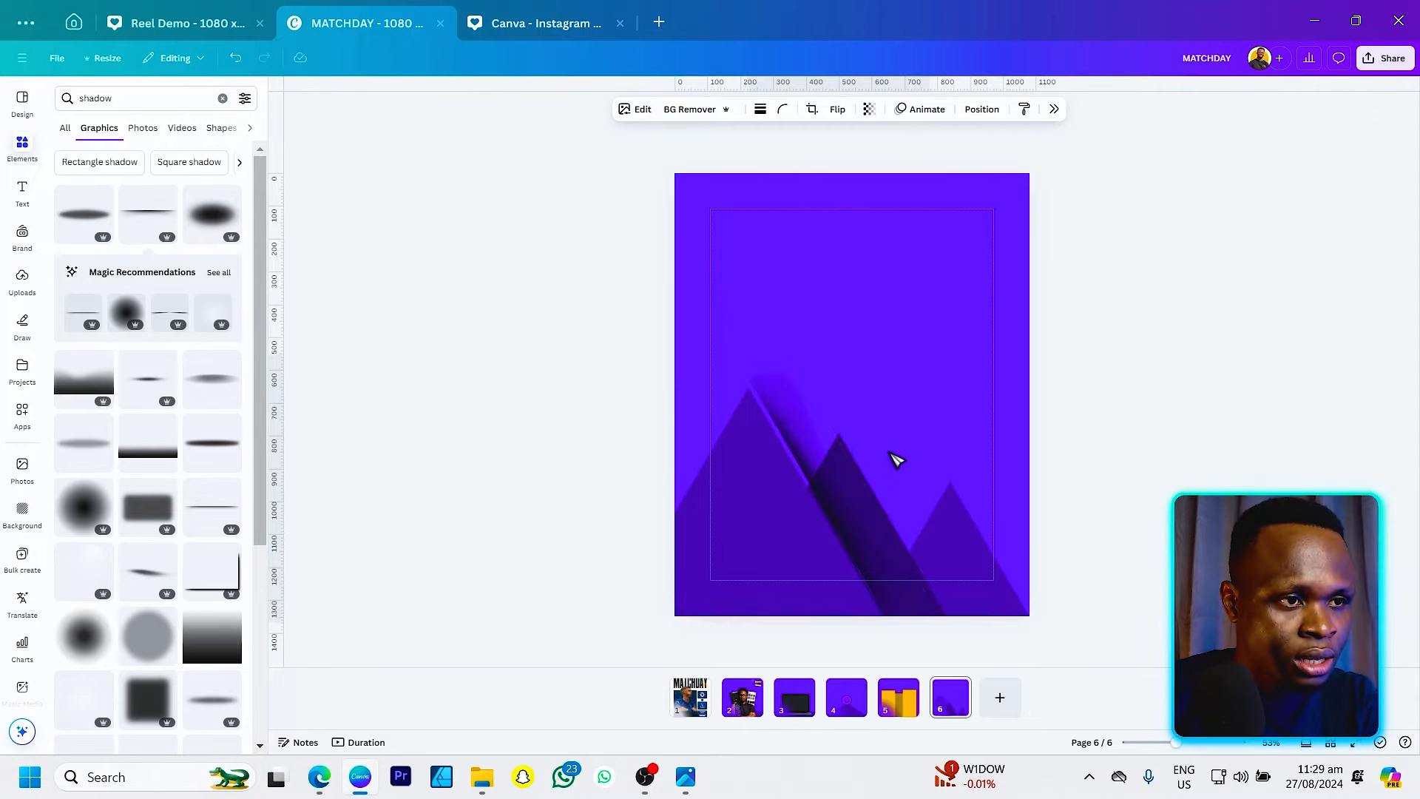
left_click_drag(778, 355, 783, 365)
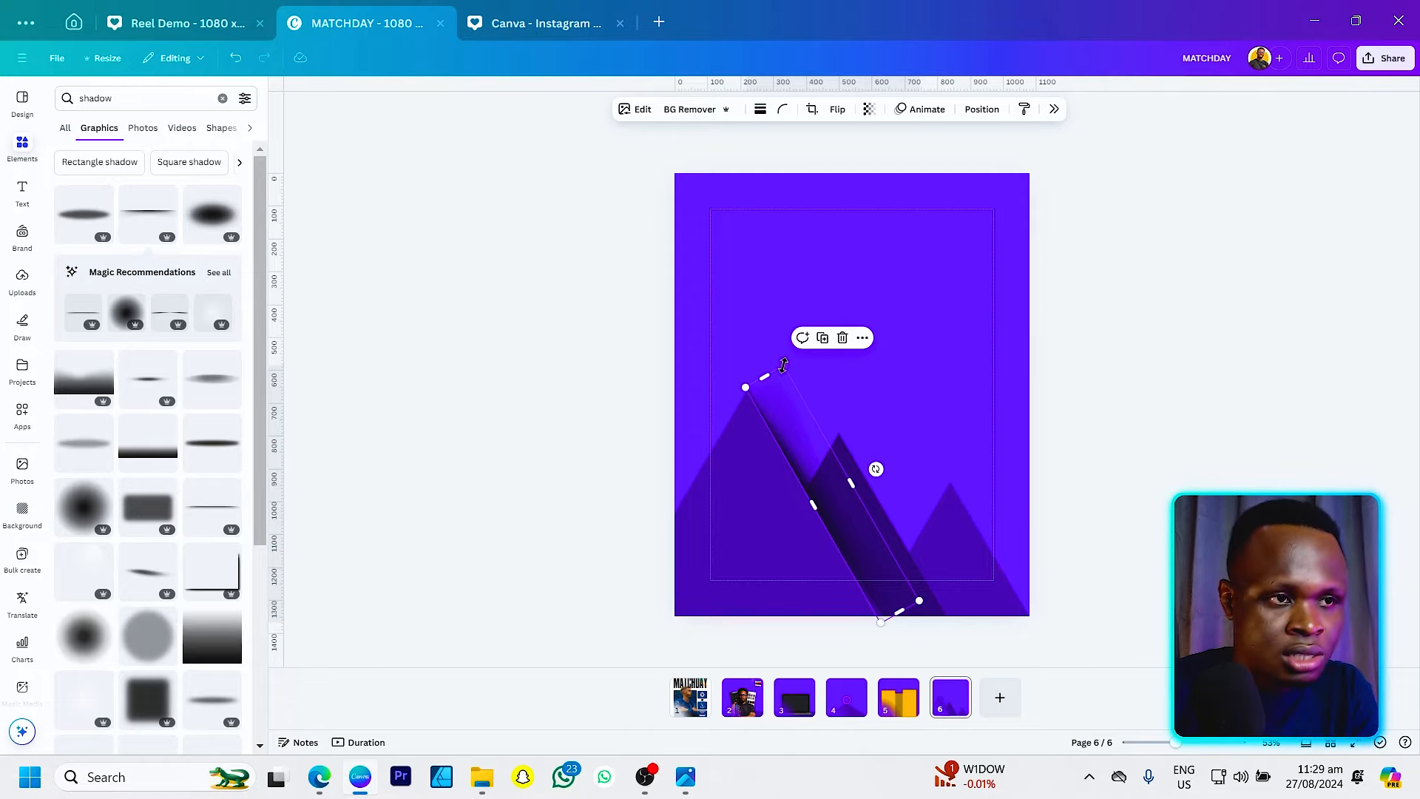
left_click(757, 317)
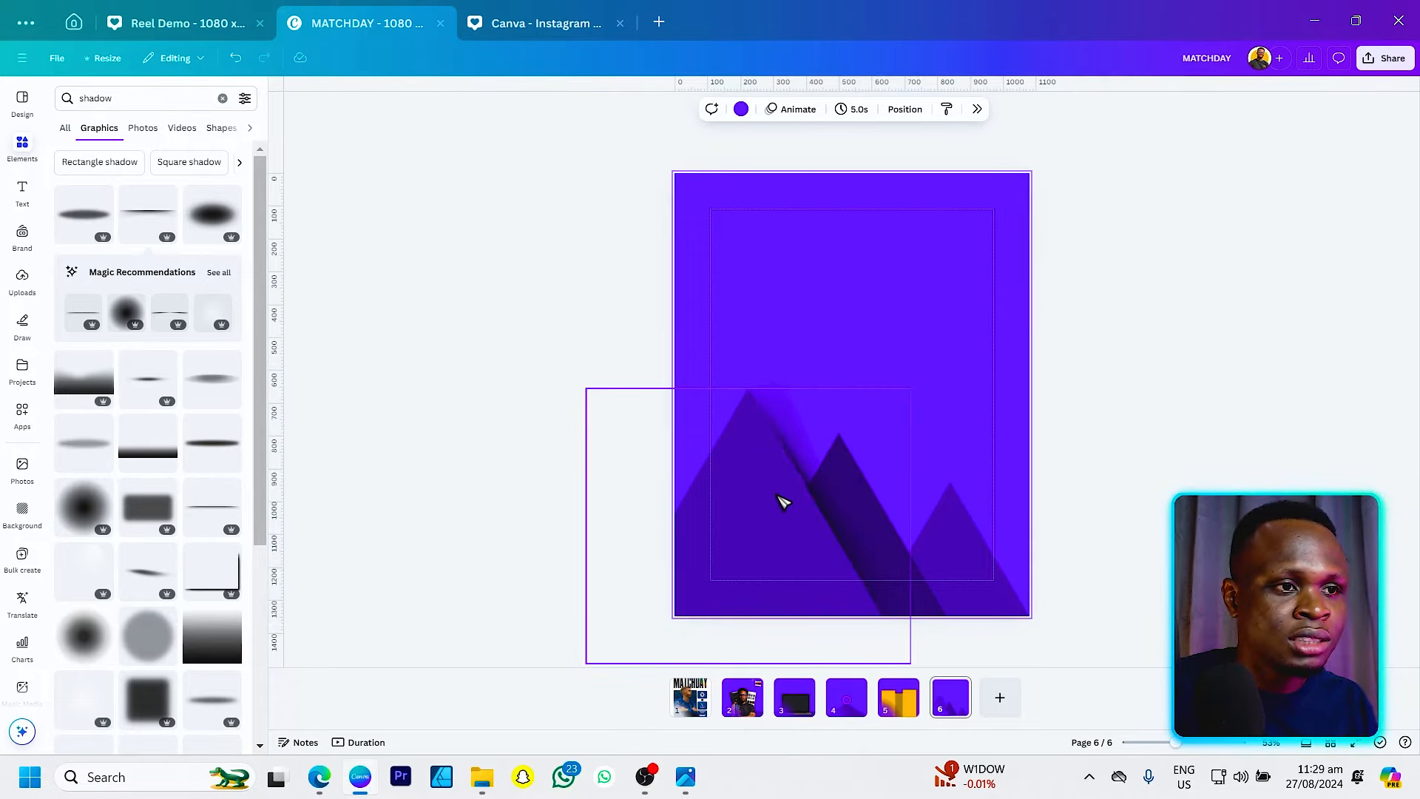
Duplicate the slope shadow along the right slopes of the dark middle triangle and the smallest triangle, shrinking the last copy to fit.
left_click(816, 445)
left_click_drag(812, 456, 886, 472)
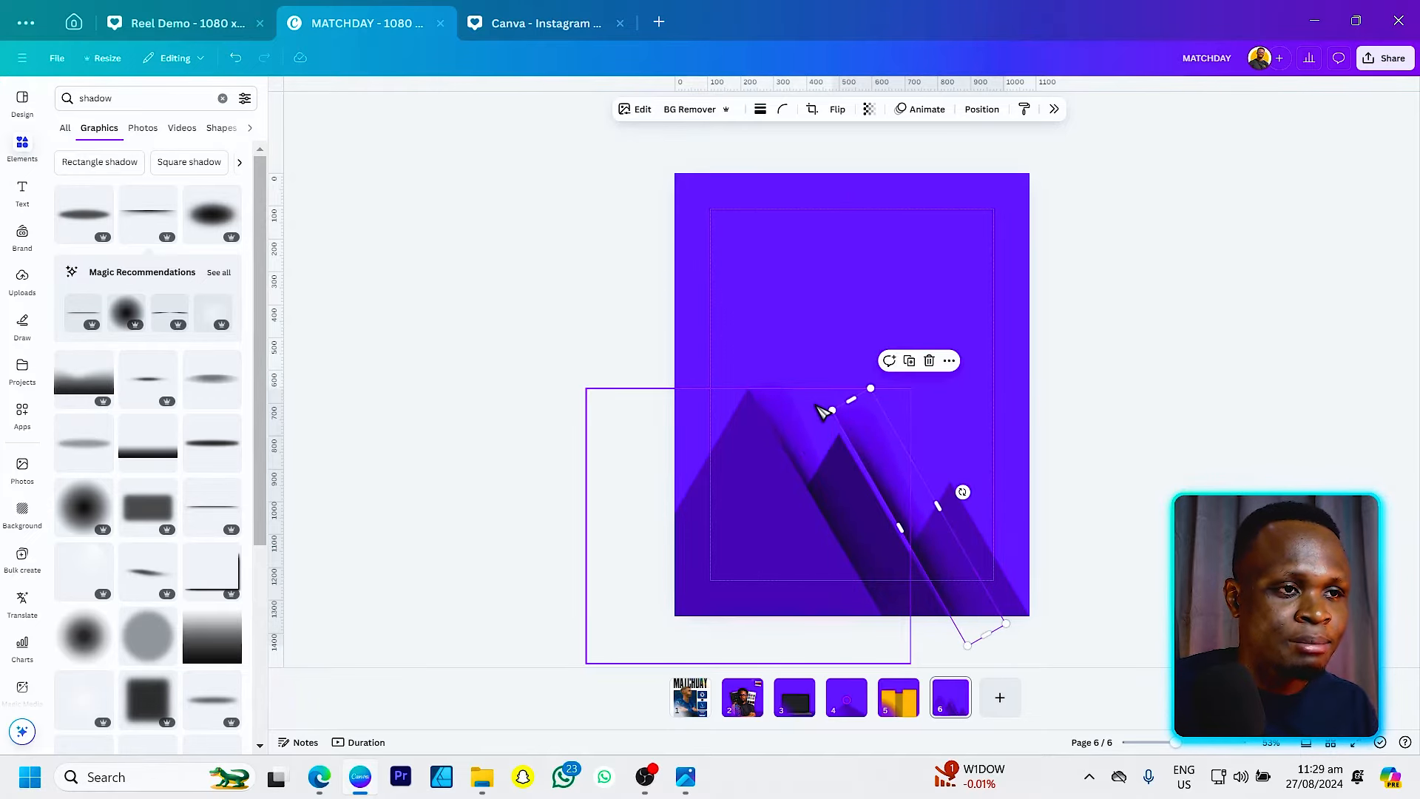
left_click_drag(870, 387, 994, 525)
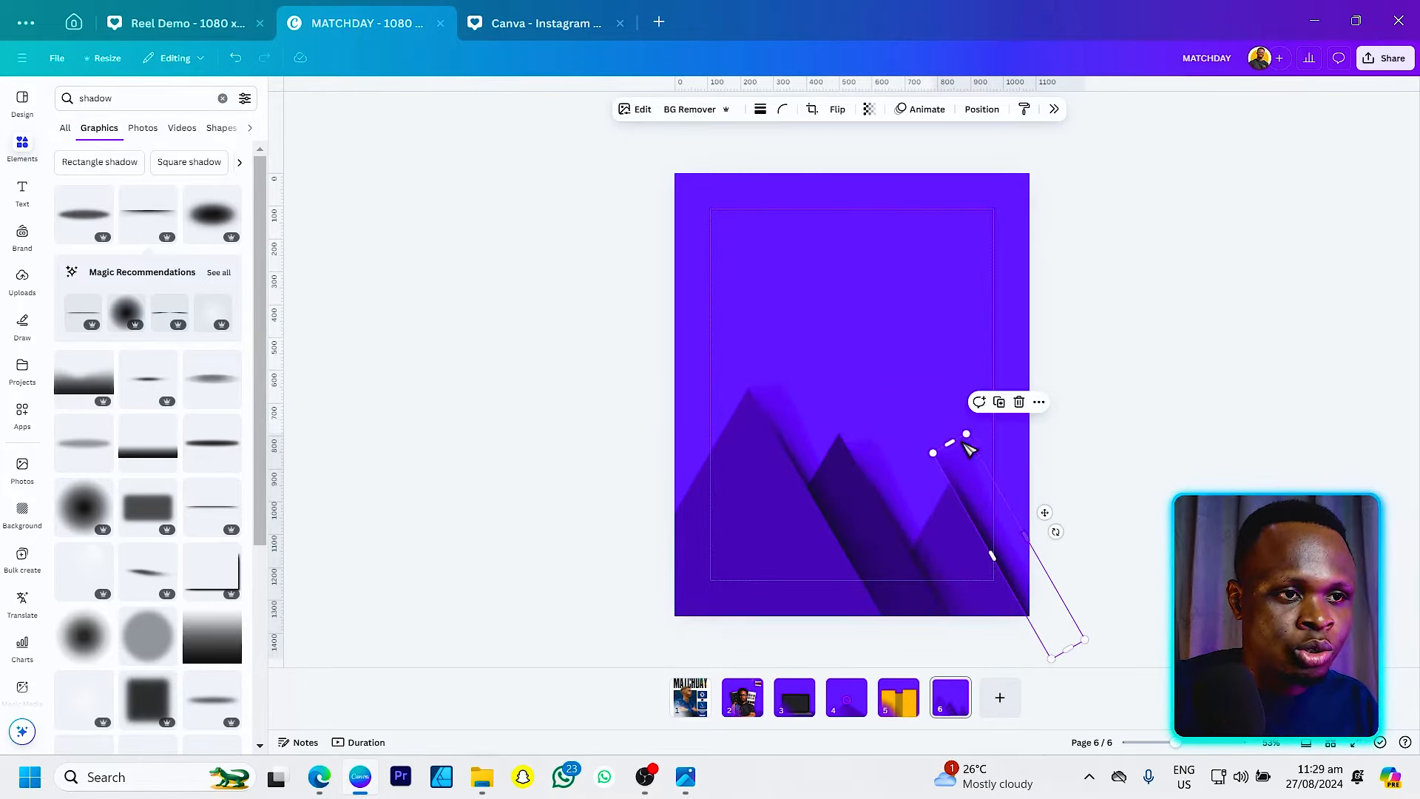
left_click_drag(964, 433, 983, 474)
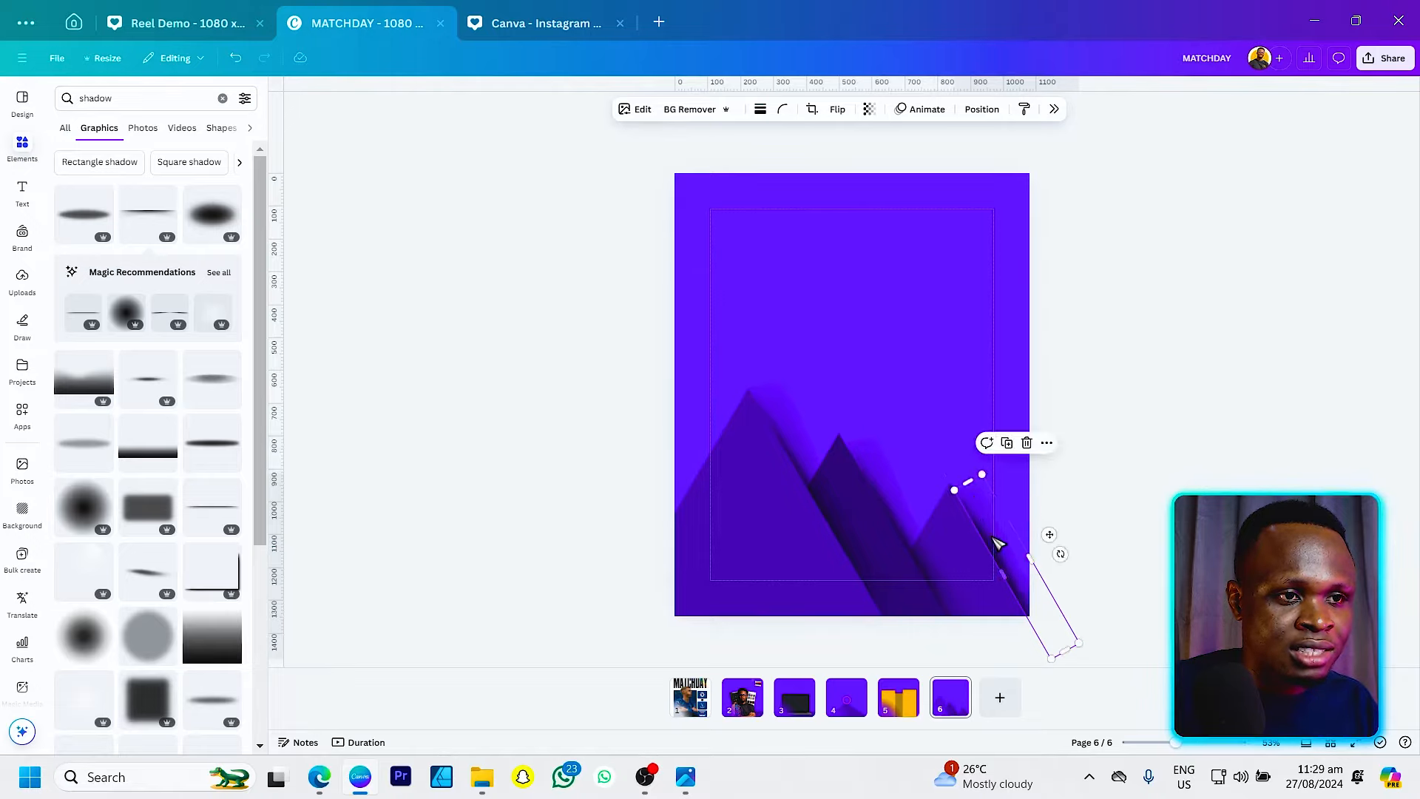
left_click_drag(1021, 556, 1018, 556)
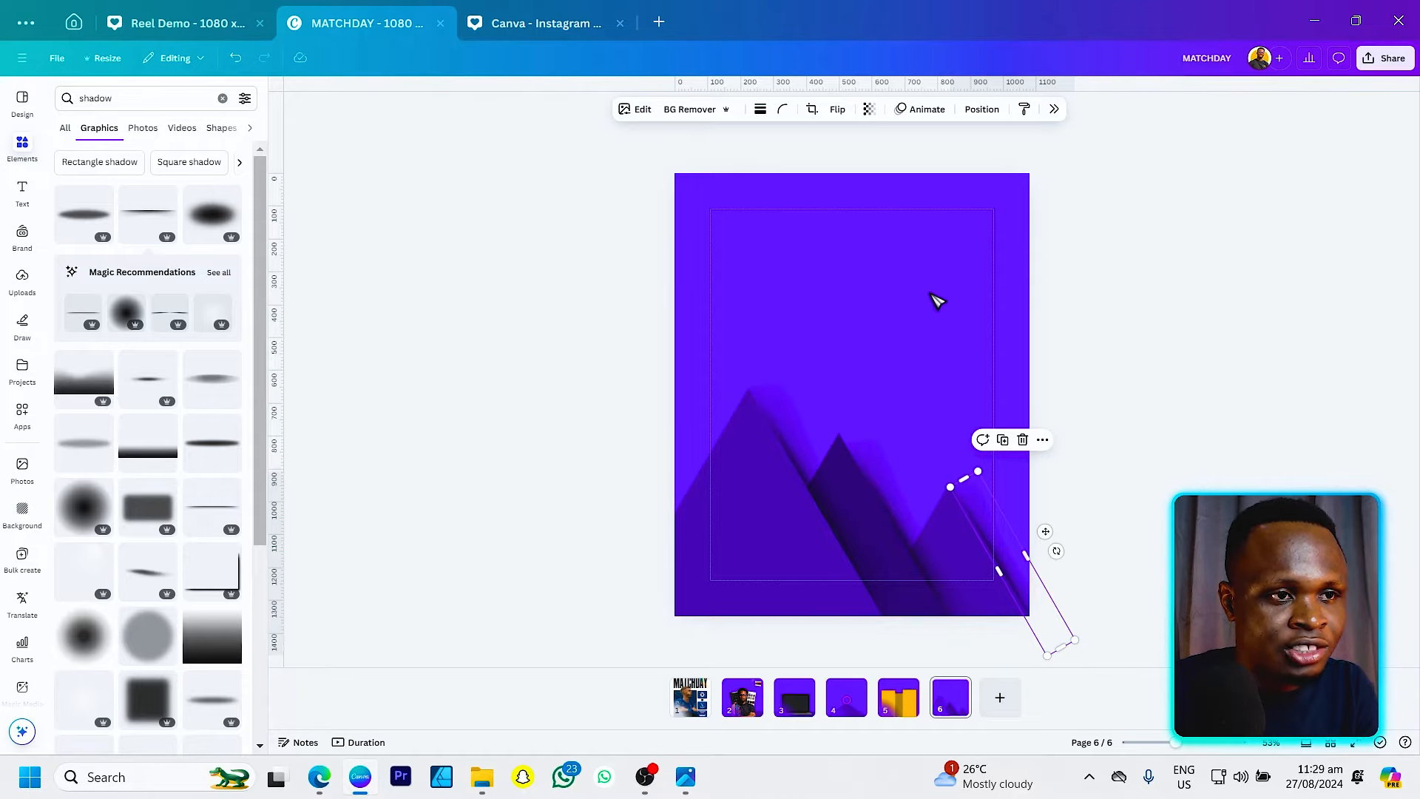
left_click(935, 301)
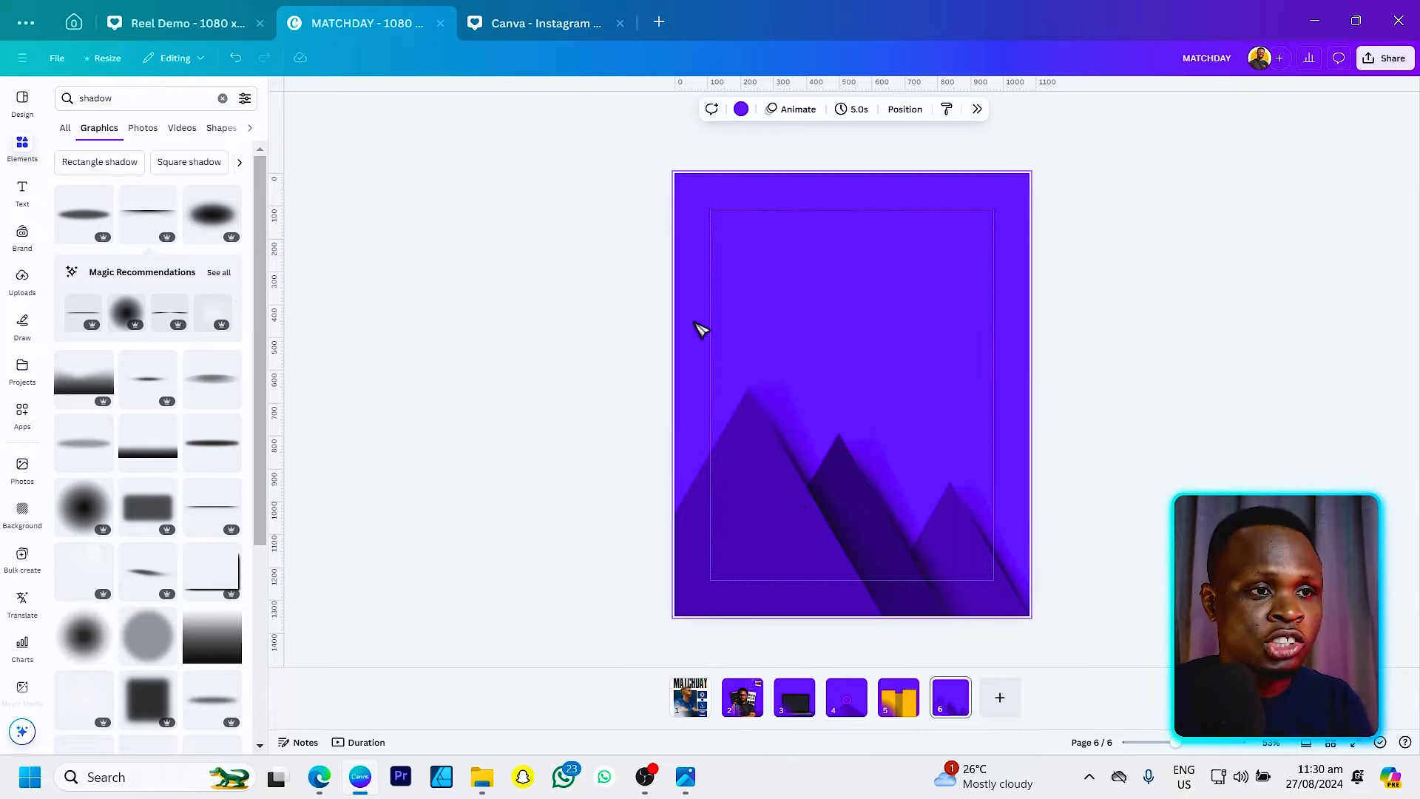
On page 2, enlarge the man's cutout photo and give it a Glow shadow with blur 55 and intensity 36.
left_click(743, 695)
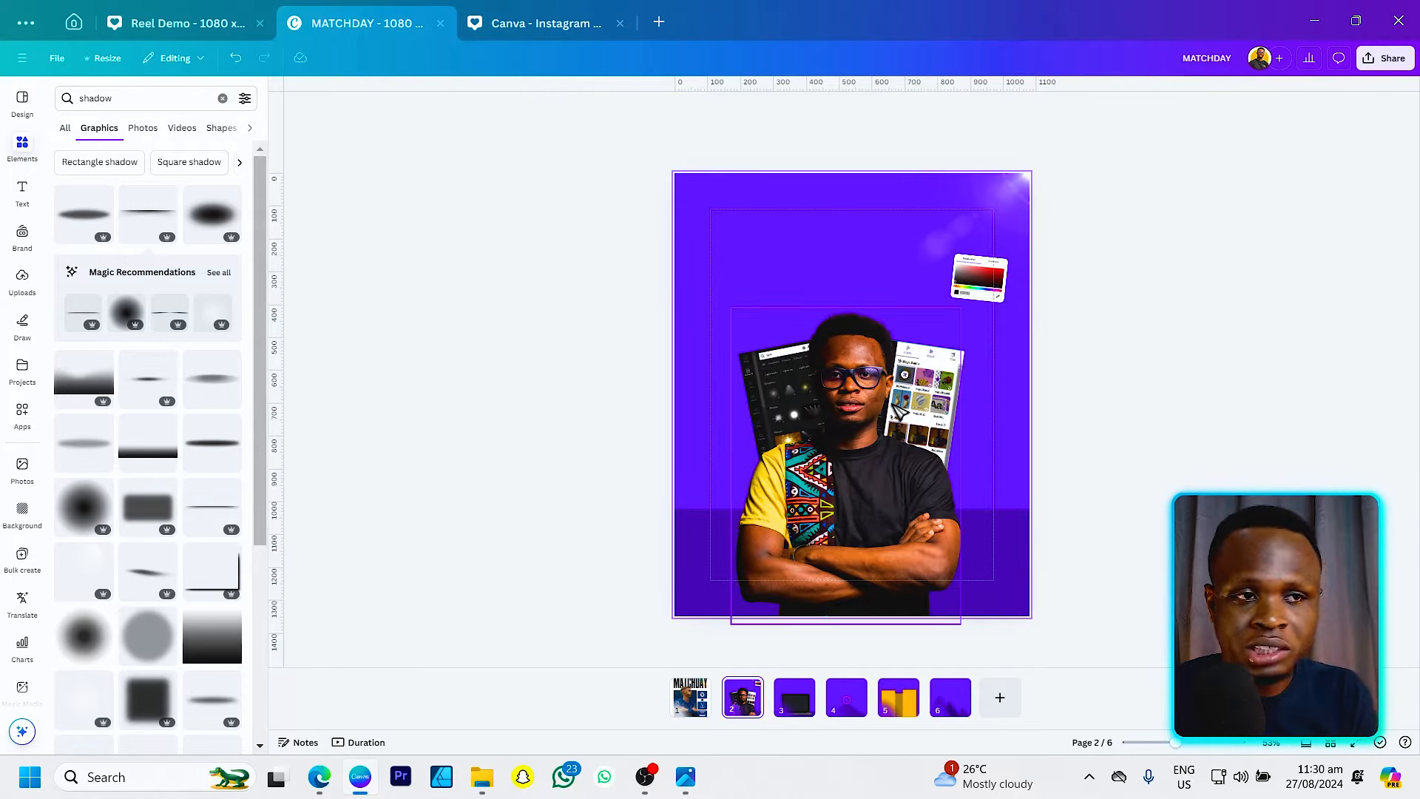
left_click(862, 479)
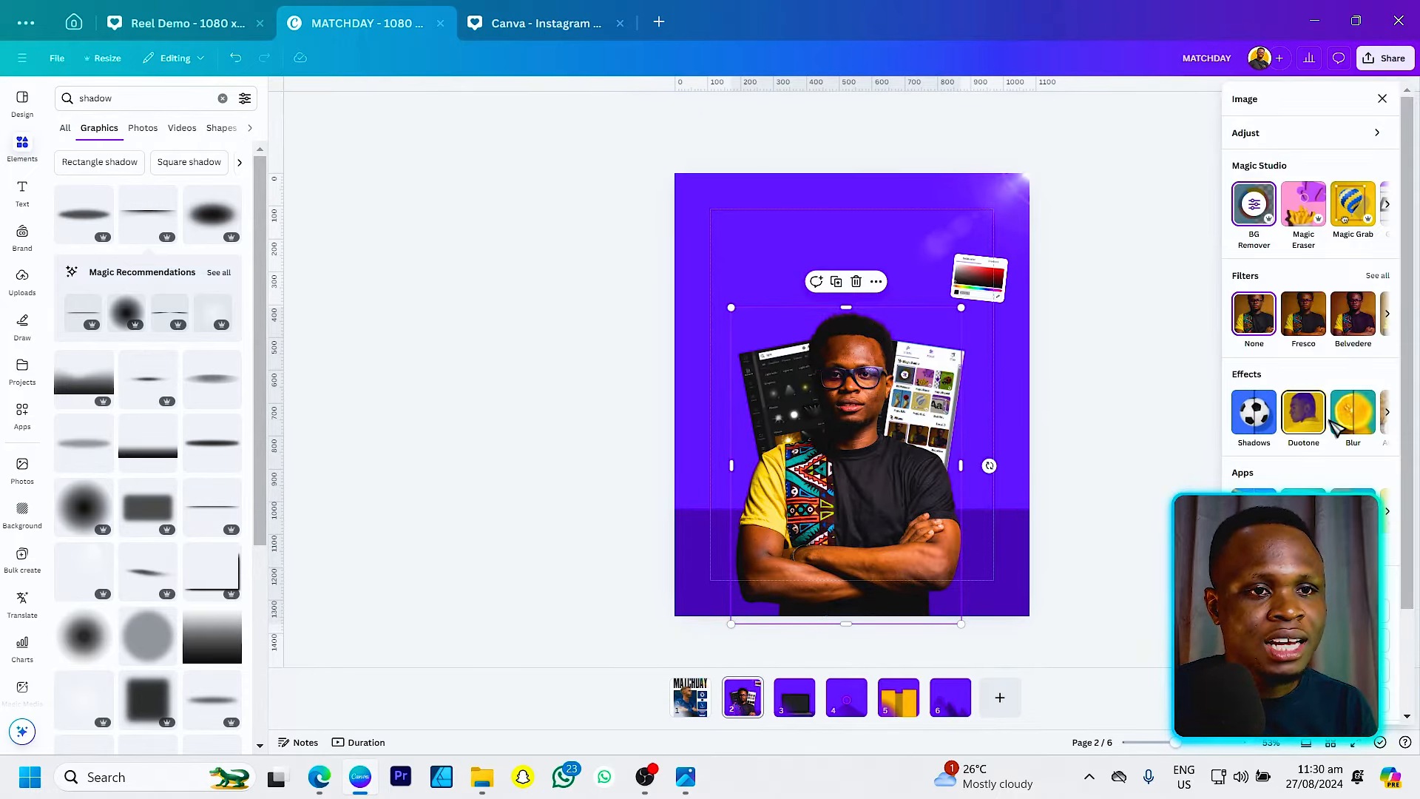
left_click(1270, 429)
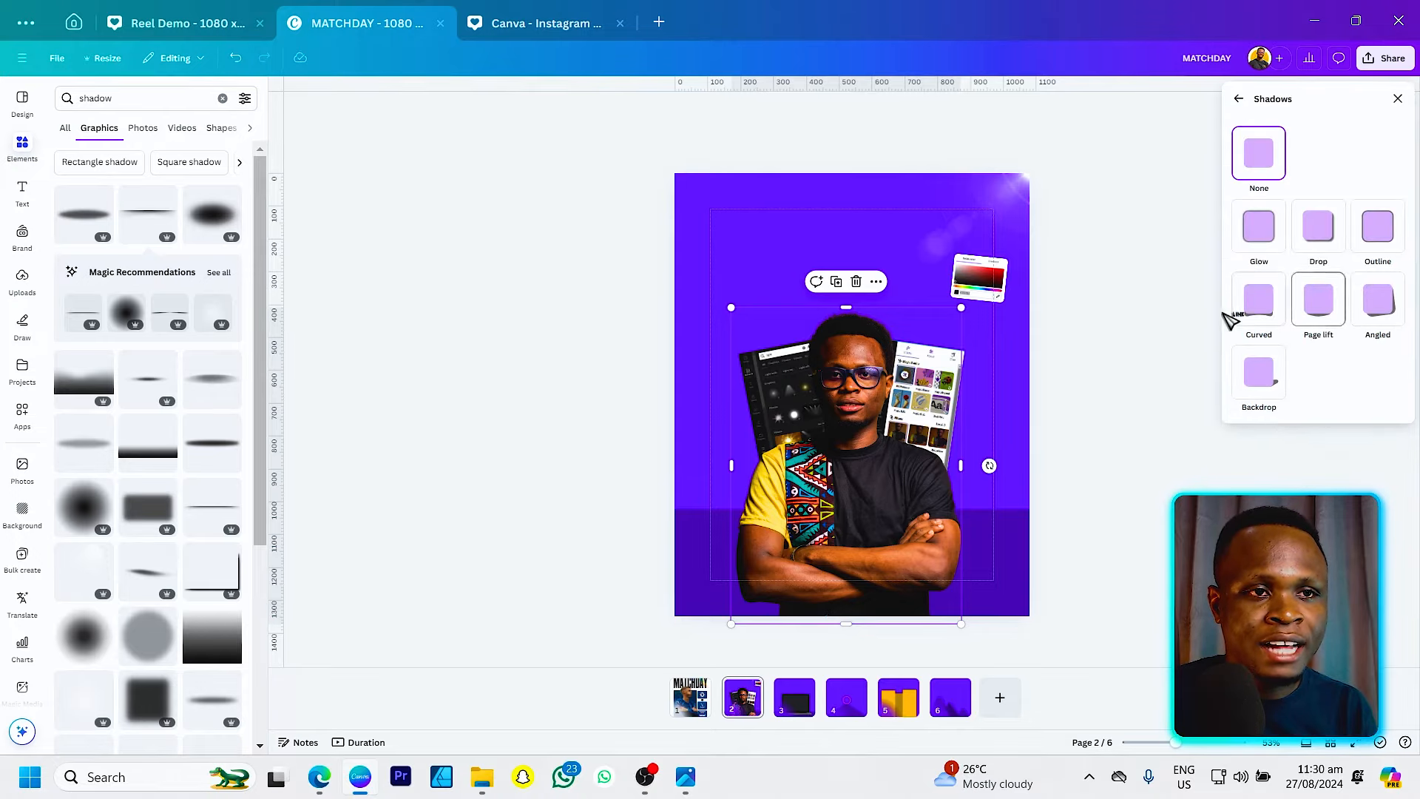
left_click(1267, 235)
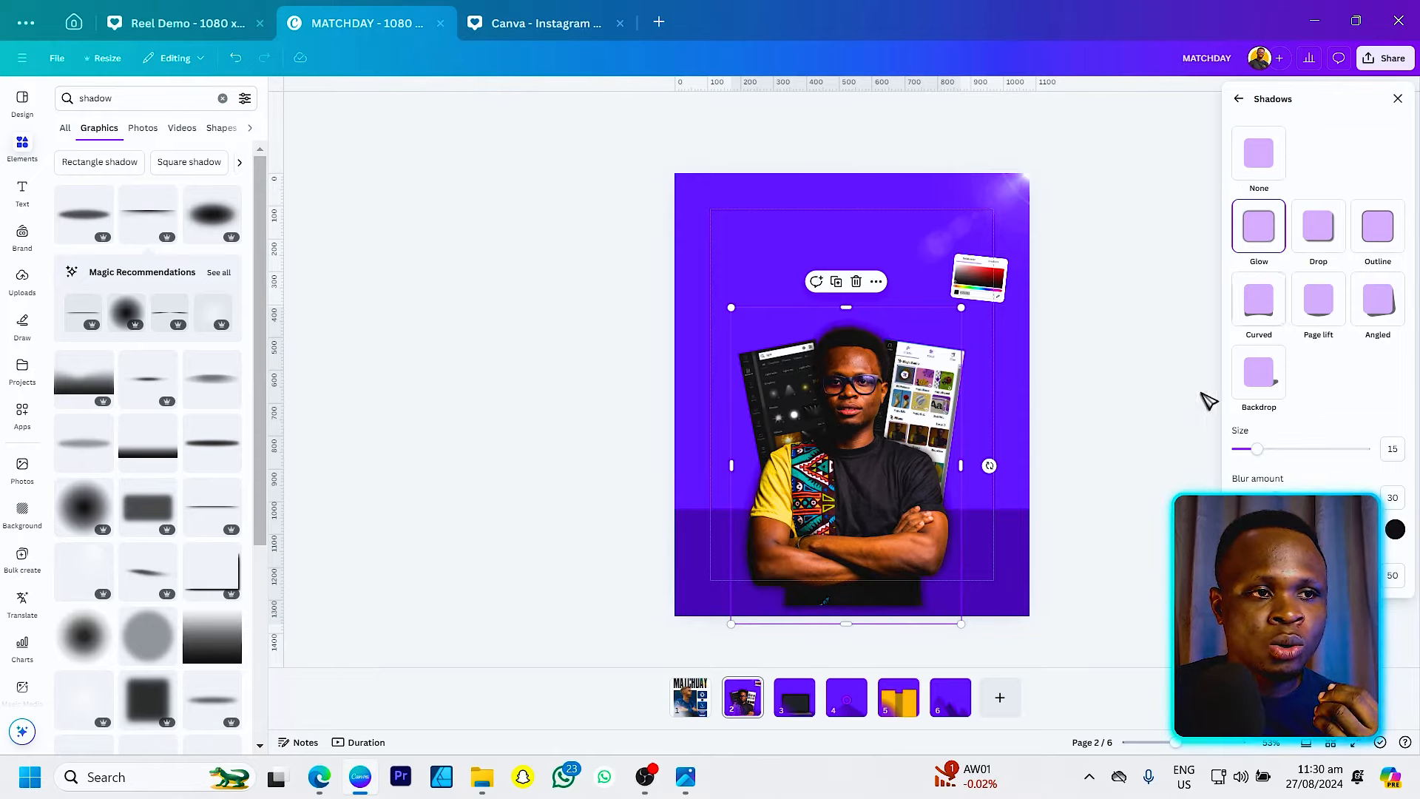
left_click_drag(725, 649, 701, 673)
left_click_drag(878, 530, 895, 533)
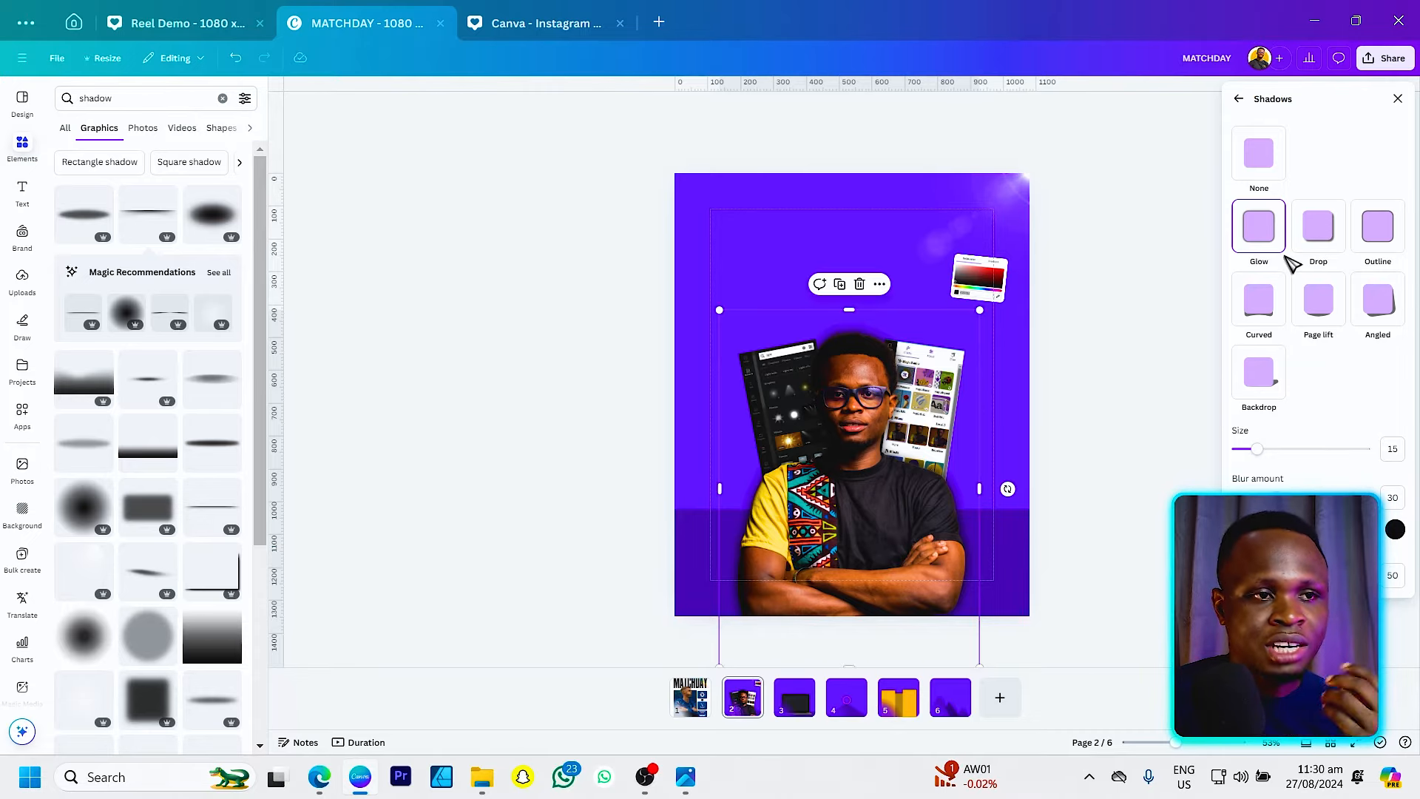
left_click_drag(1276, 497, 1308, 497)
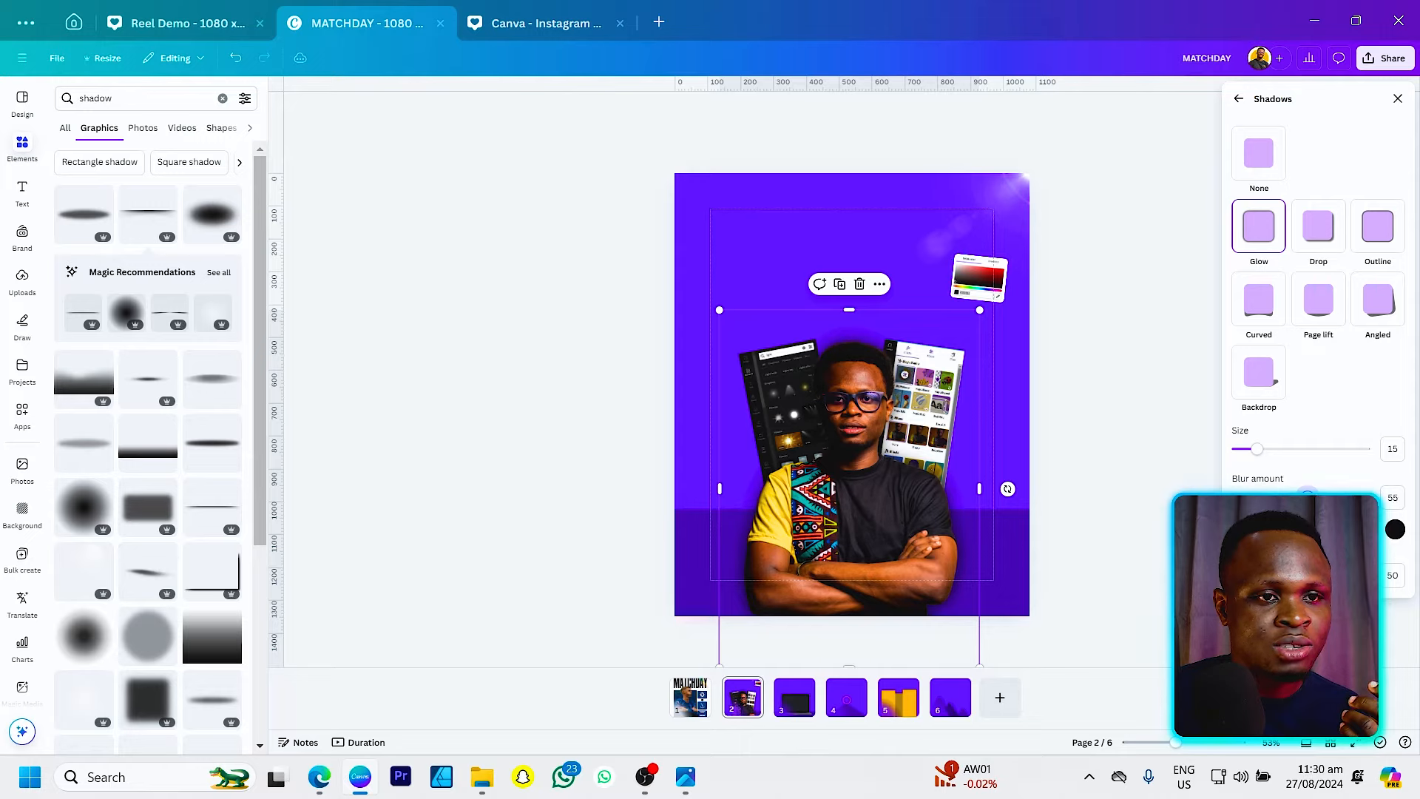
left_click_drag(1314, 575, 1283, 575)
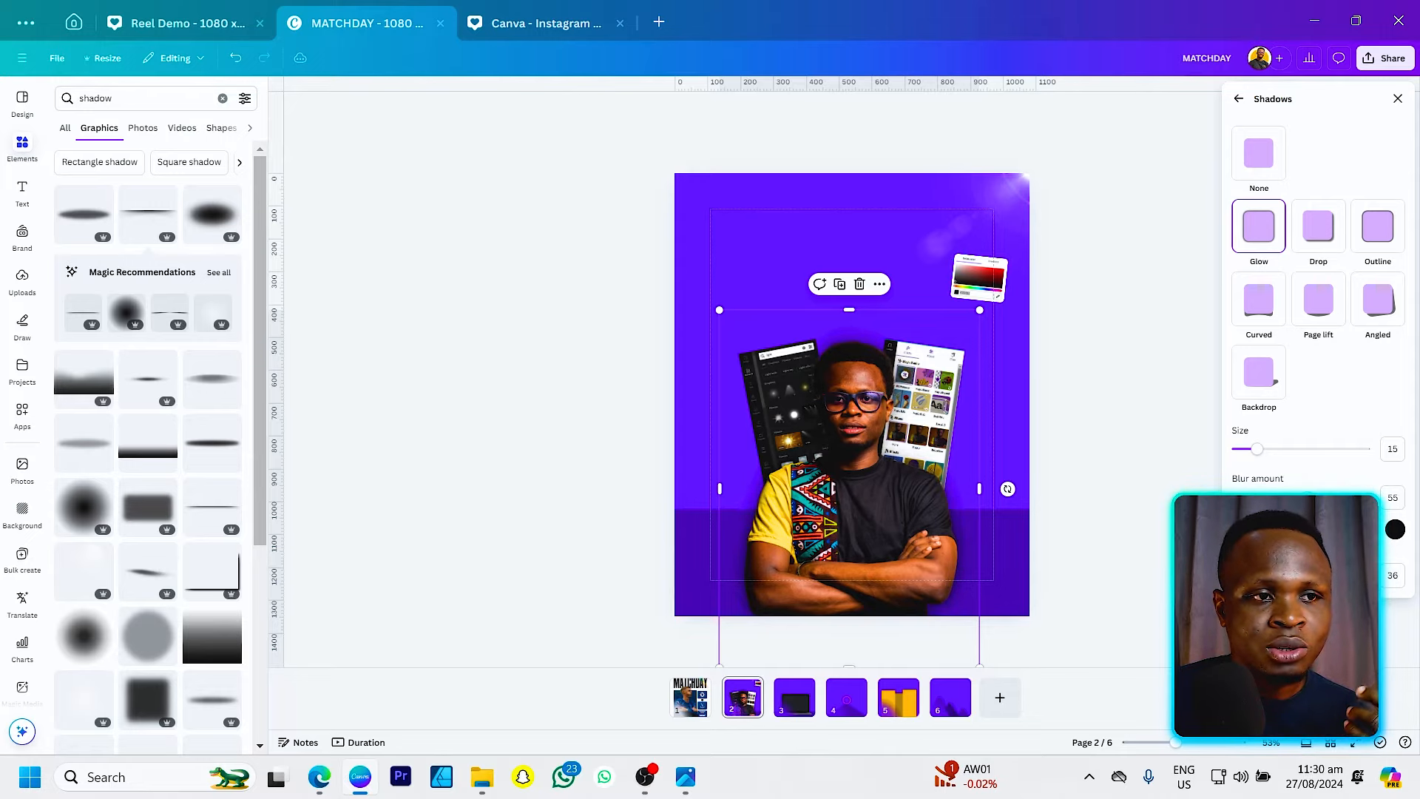
Switch the portrait's shadow to Drop with a distance of 21 and an intensity of 100.
left_click(1321, 230)
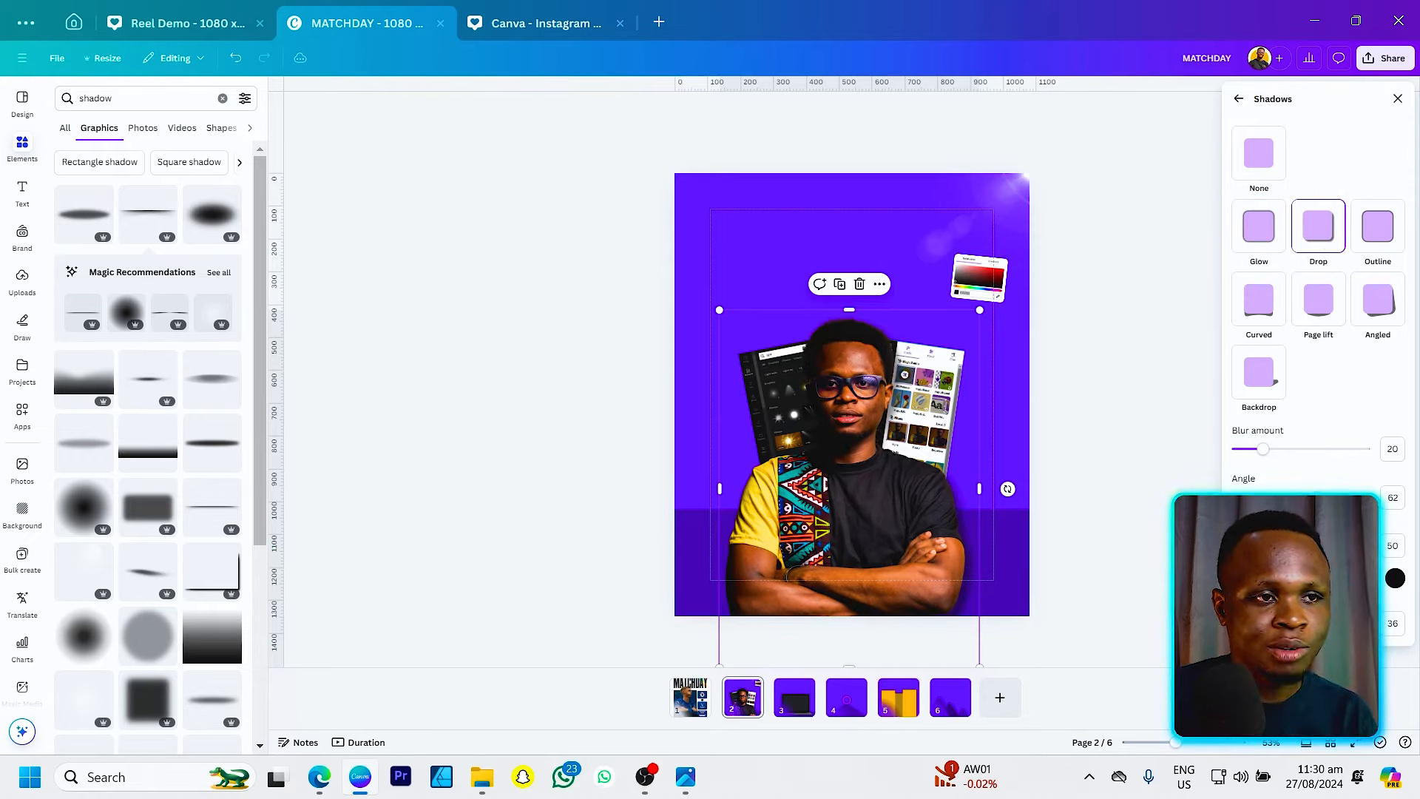
left_click_drag(1300, 546, 1147, 555)
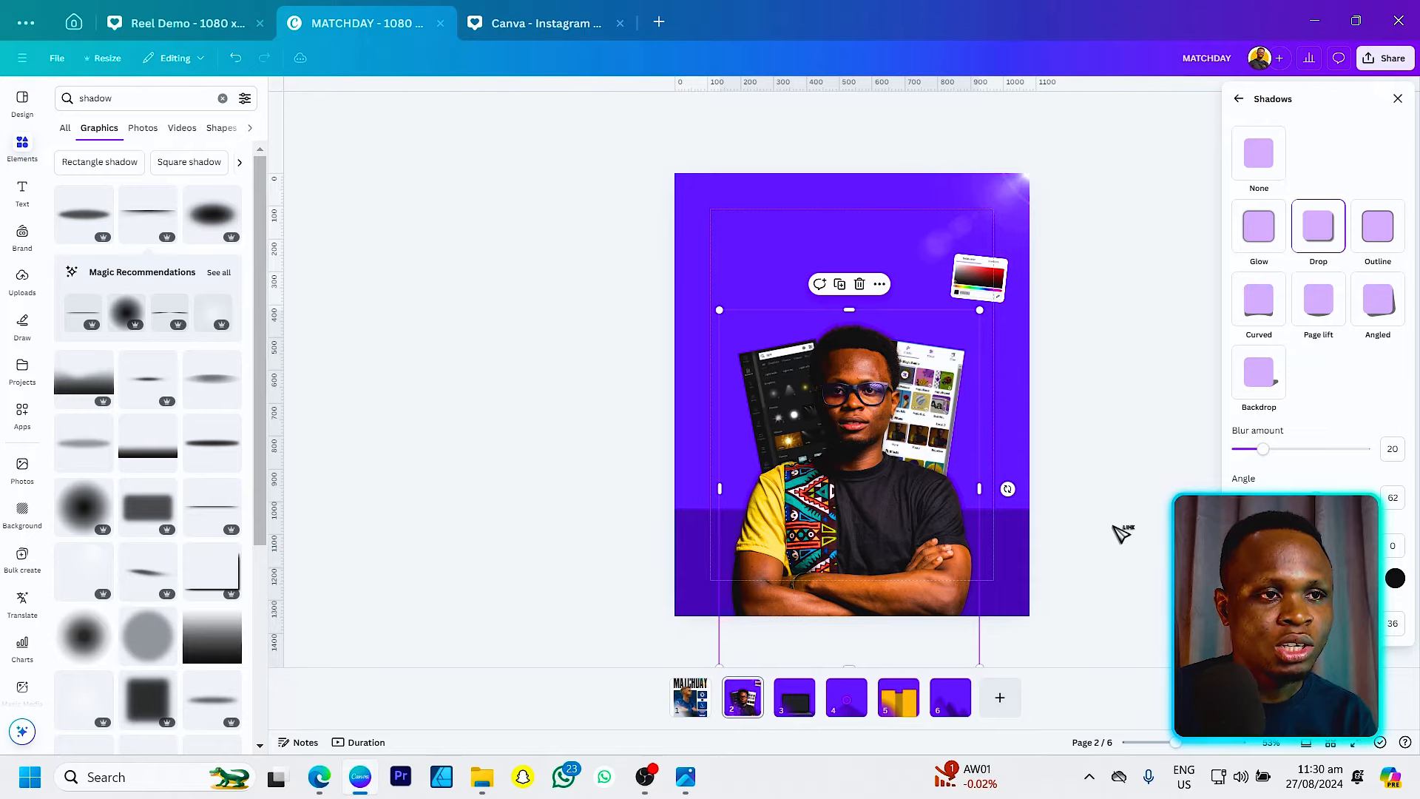
left_click_drag(1232, 546, 1260, 545)
left_click_drag(1282, 623, 1370, 623)
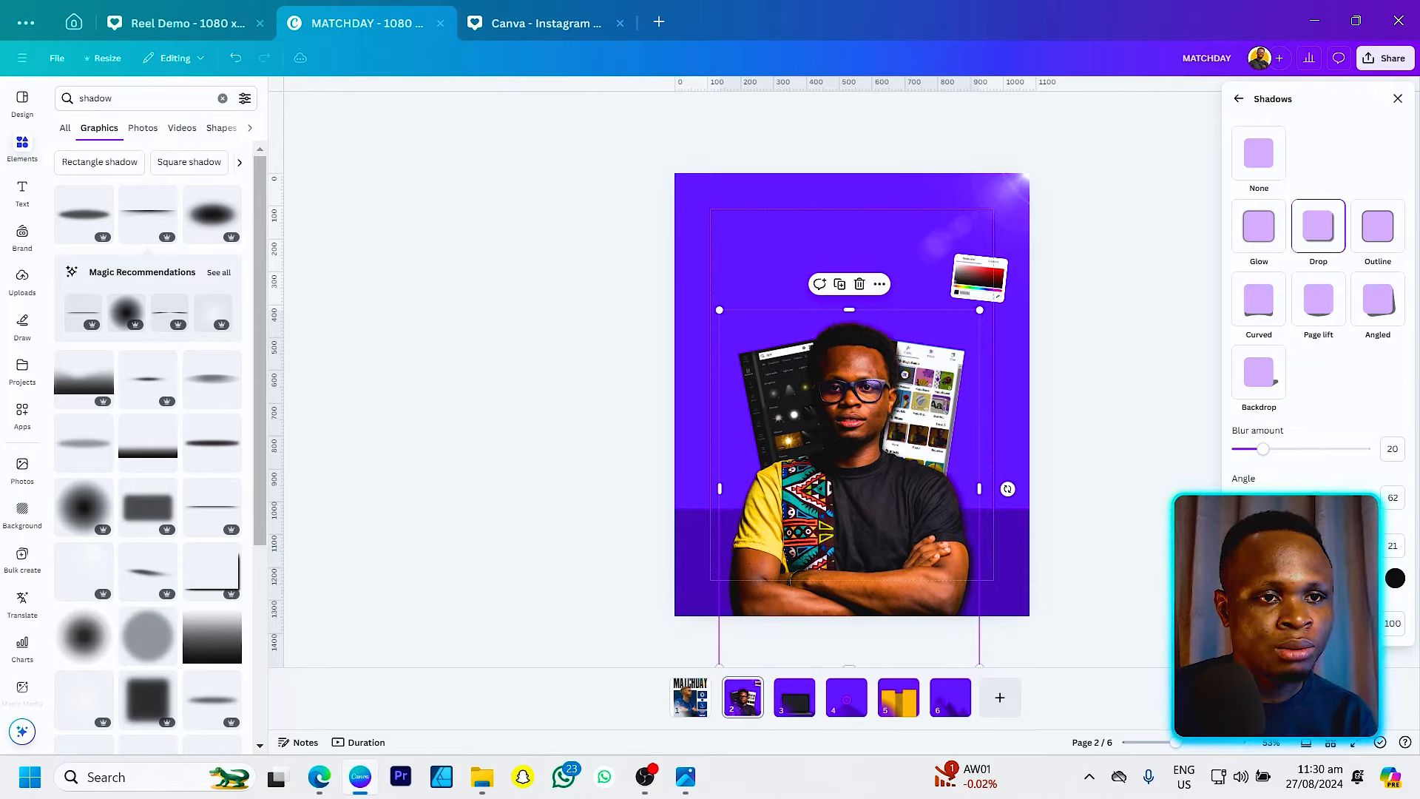
left_click_drag(1261, 545, 1232, 546)
key("ctrl+z")
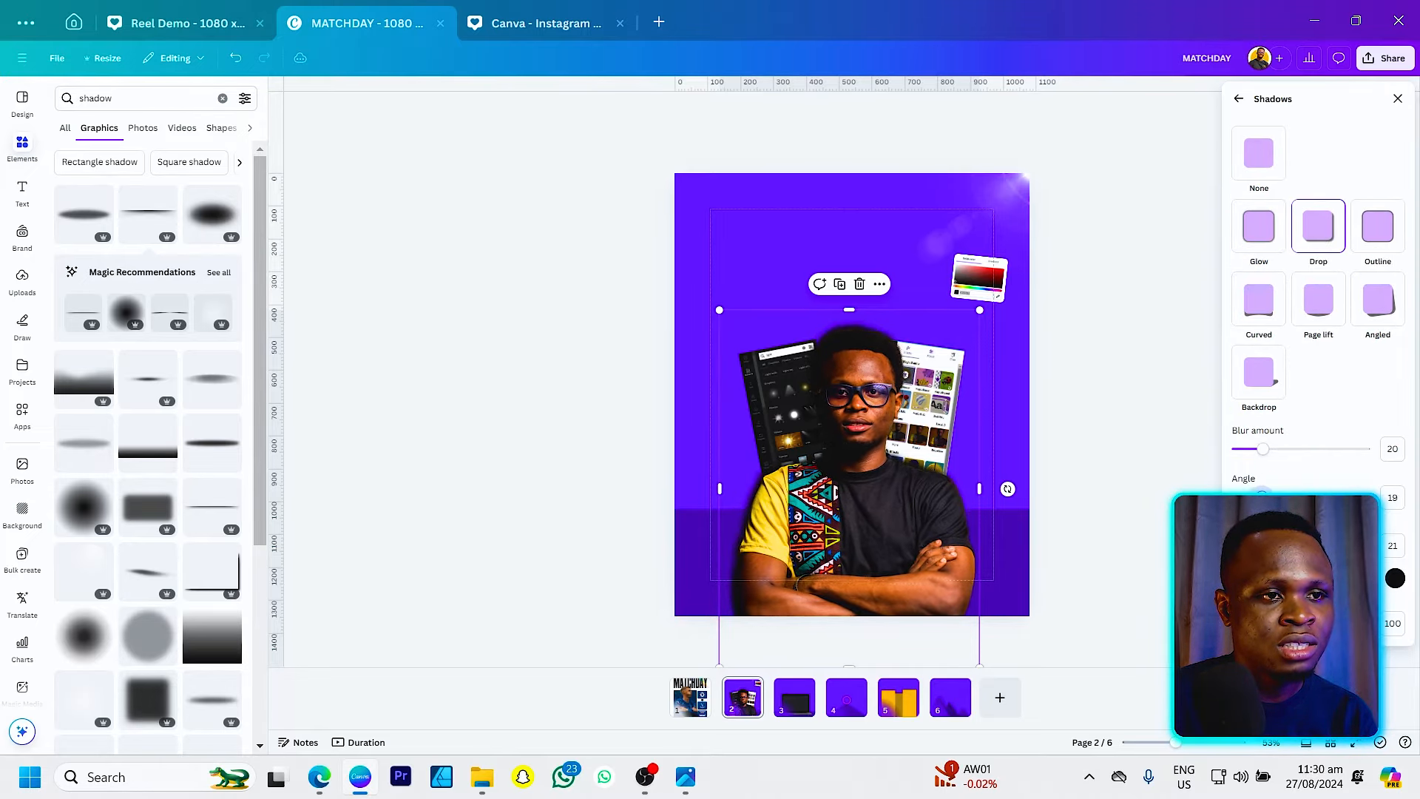
Soften the portrait's drop shadow by setting angle 72, blur 100, distance 71 and intensity 23.
left_click_drag(1364, 494, 1329, 494)
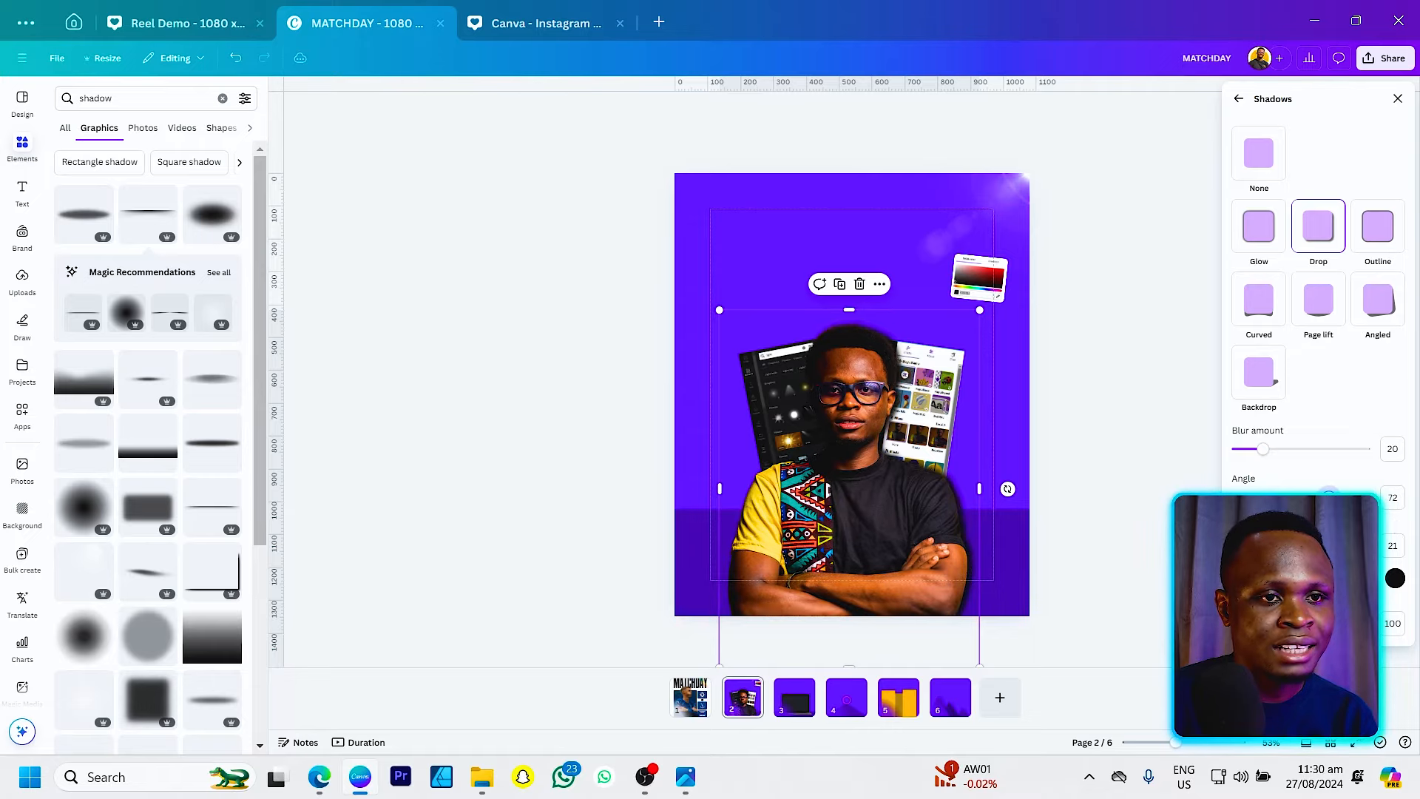
left_click_drag(1264, 449, 1376, 480)
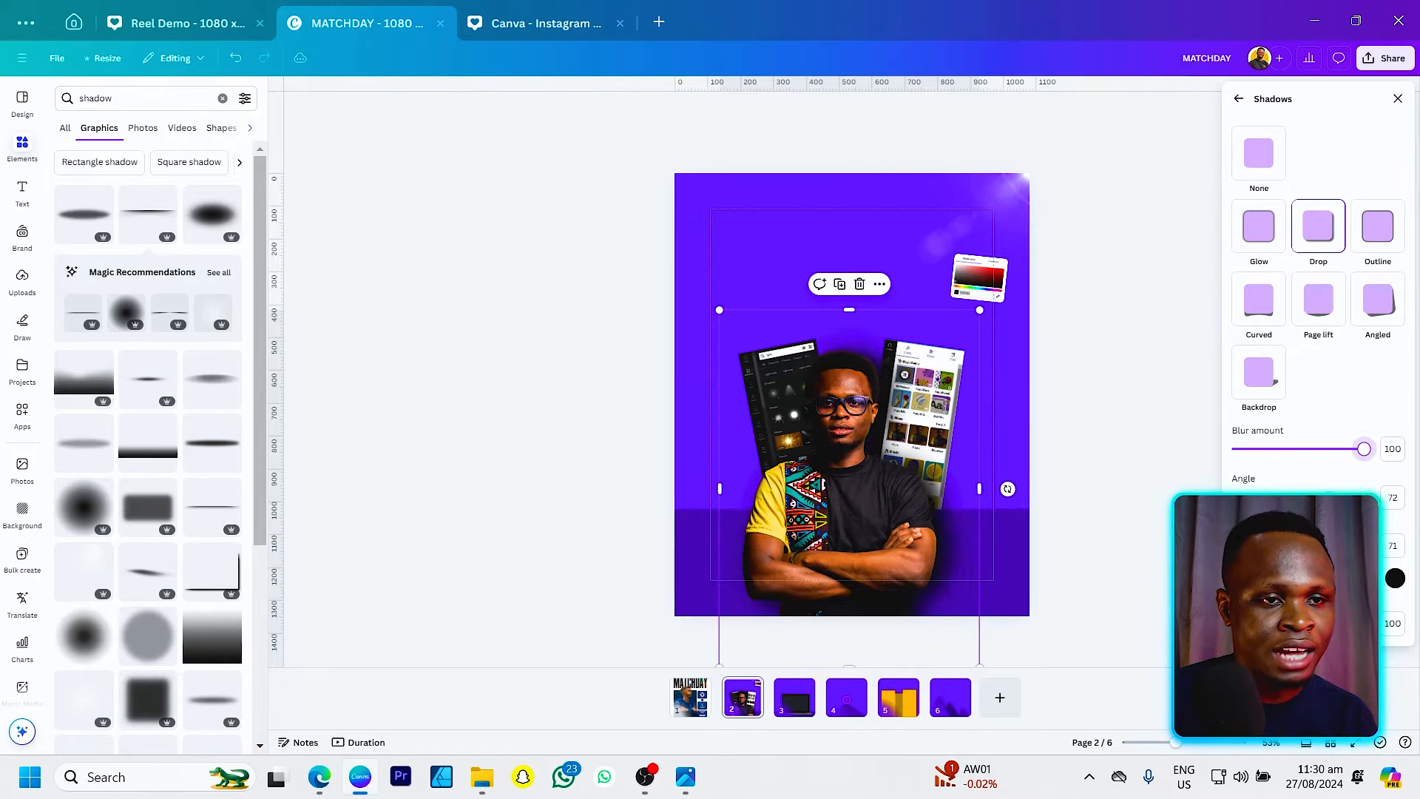
left_click_drag(1363, 623, 1277, 623)
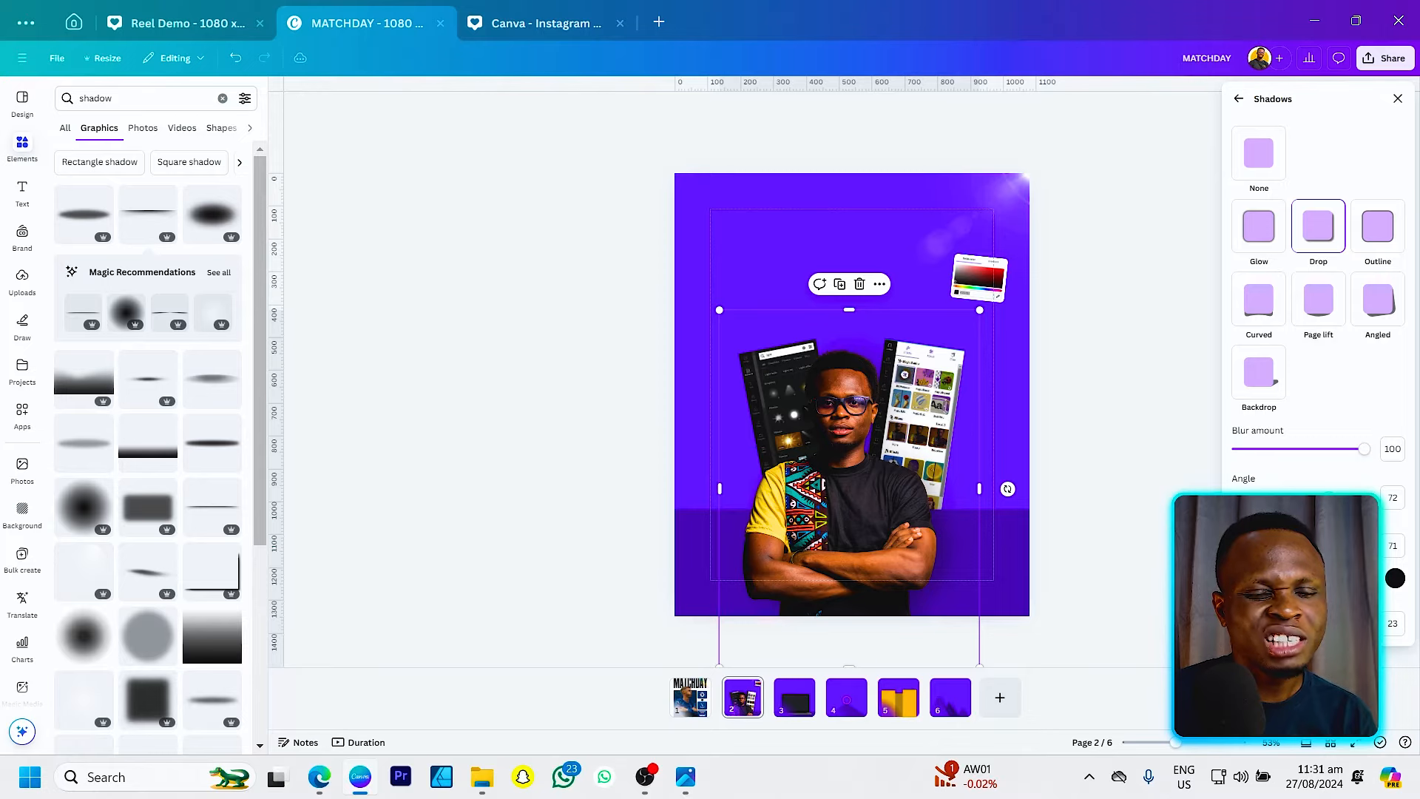
Crop the portrait's lower edge near the page bottom, then enlarge the photo and centre it horizontally on page 2.
left_click_drag(860, 654, 872, 573)
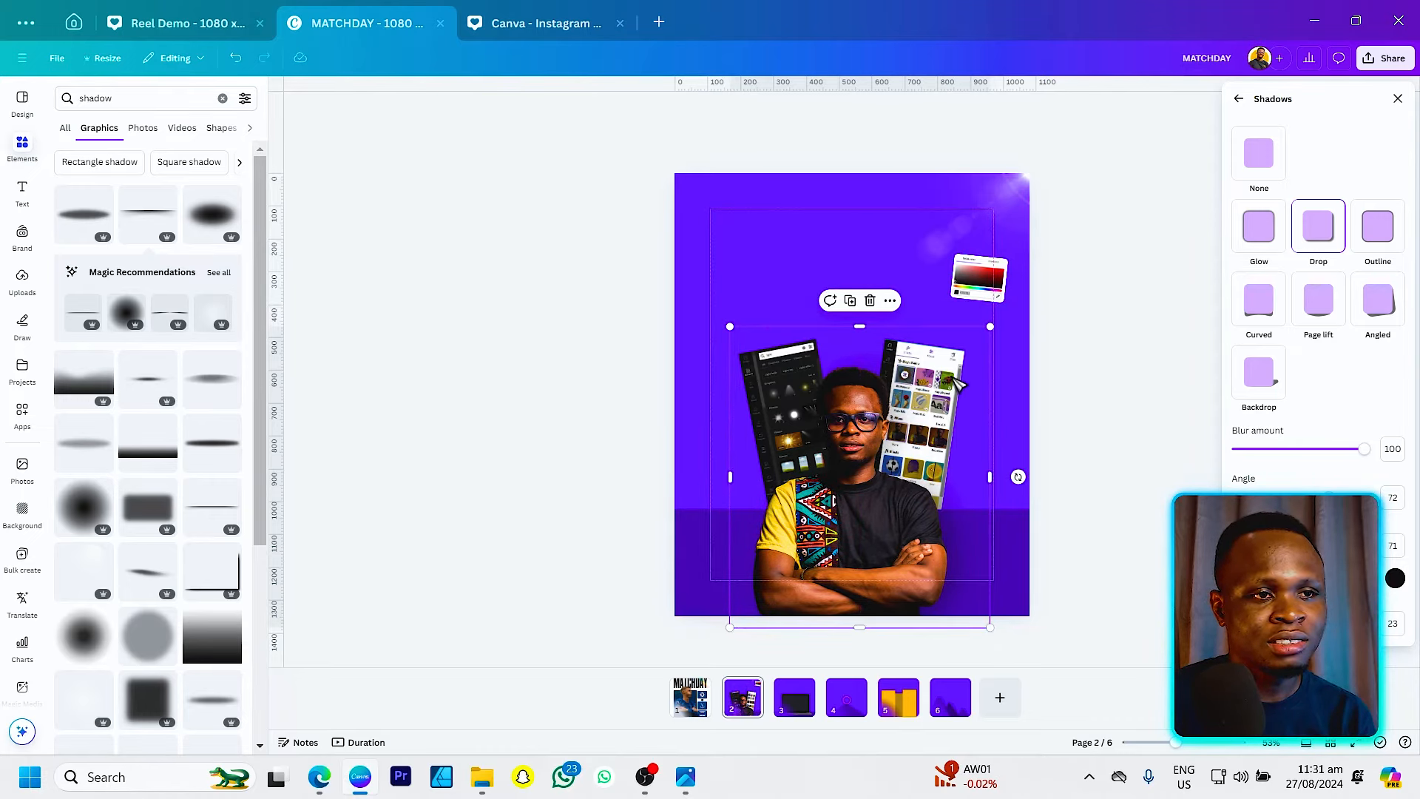
left_click_drag(731, 324, 698, 289)
left_click_drag(863, 540, 884, 546)
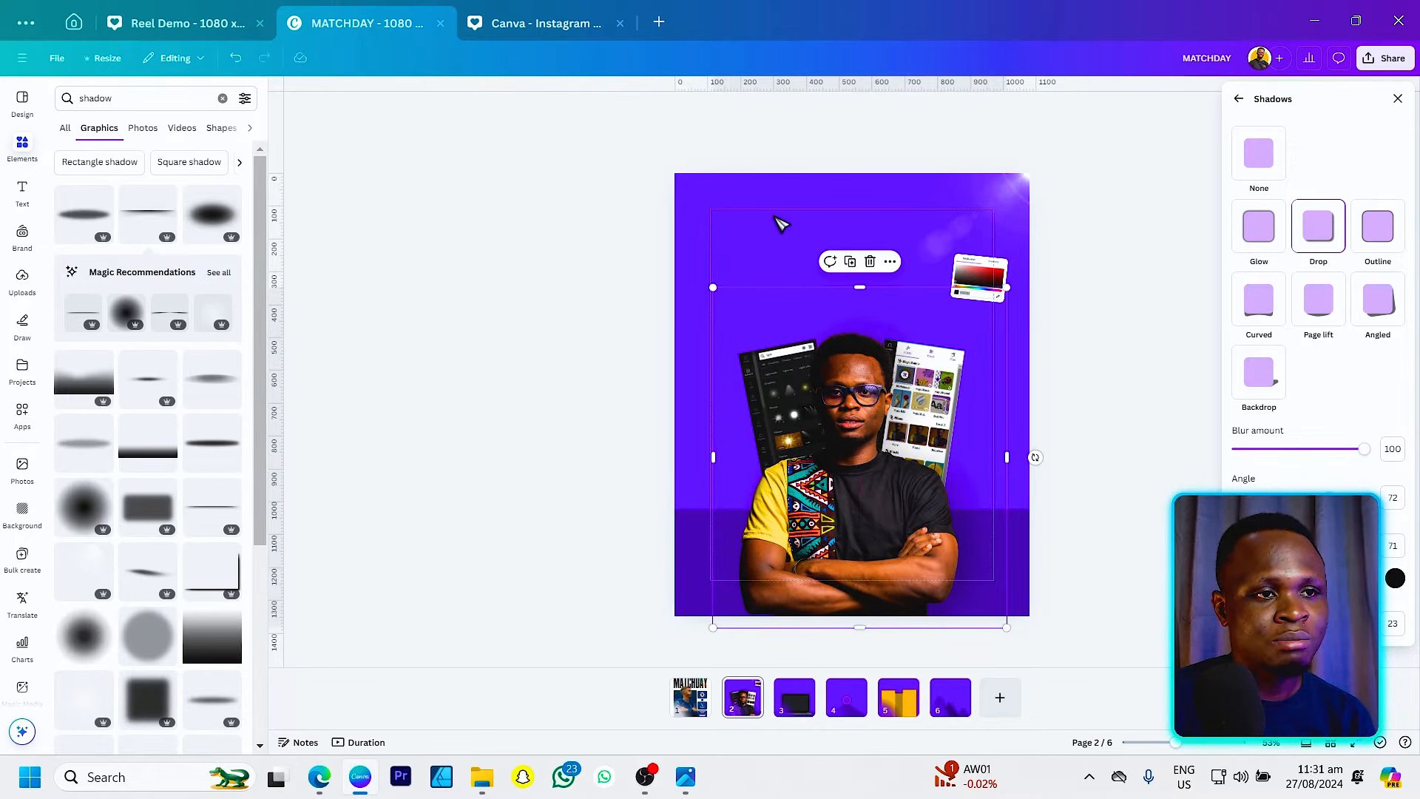
left_click(793, 281)
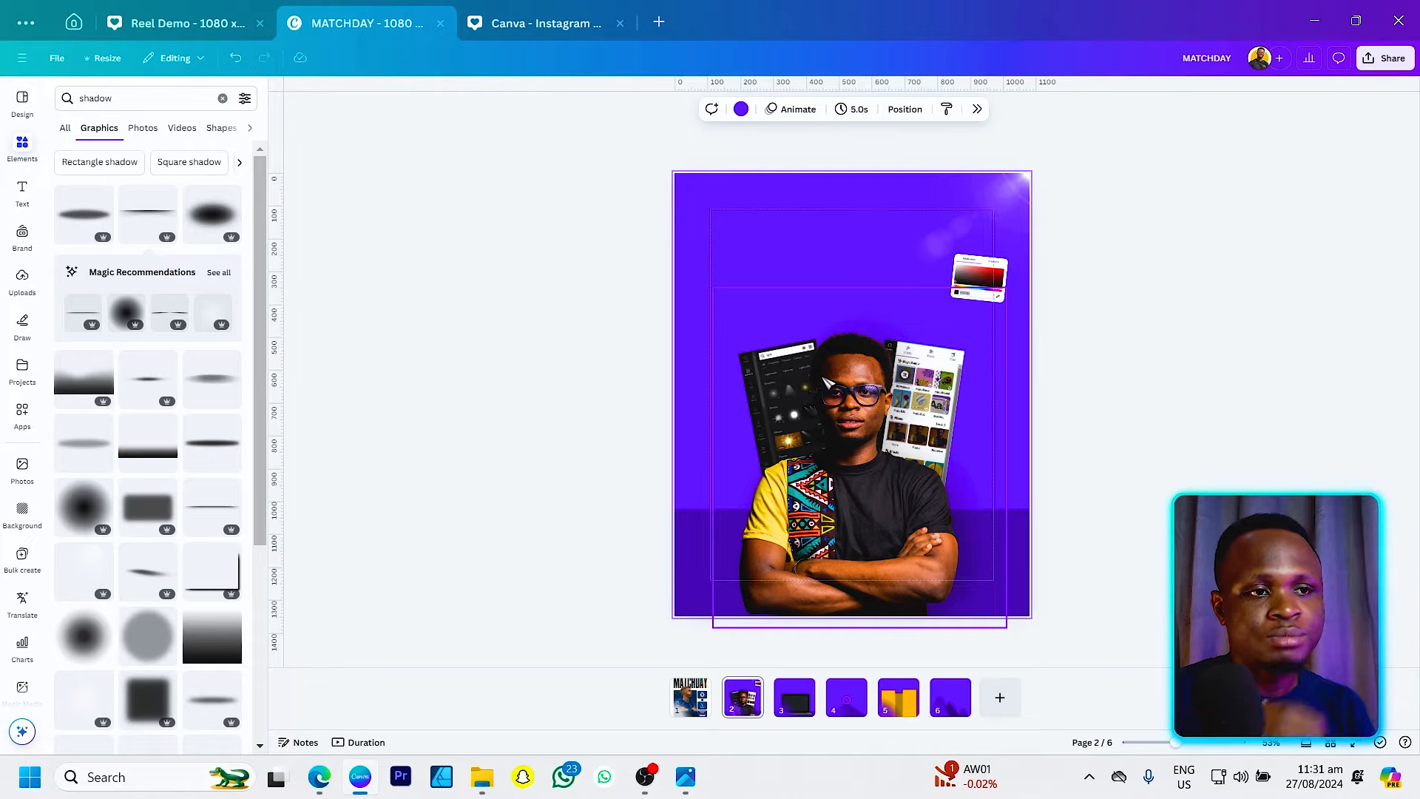